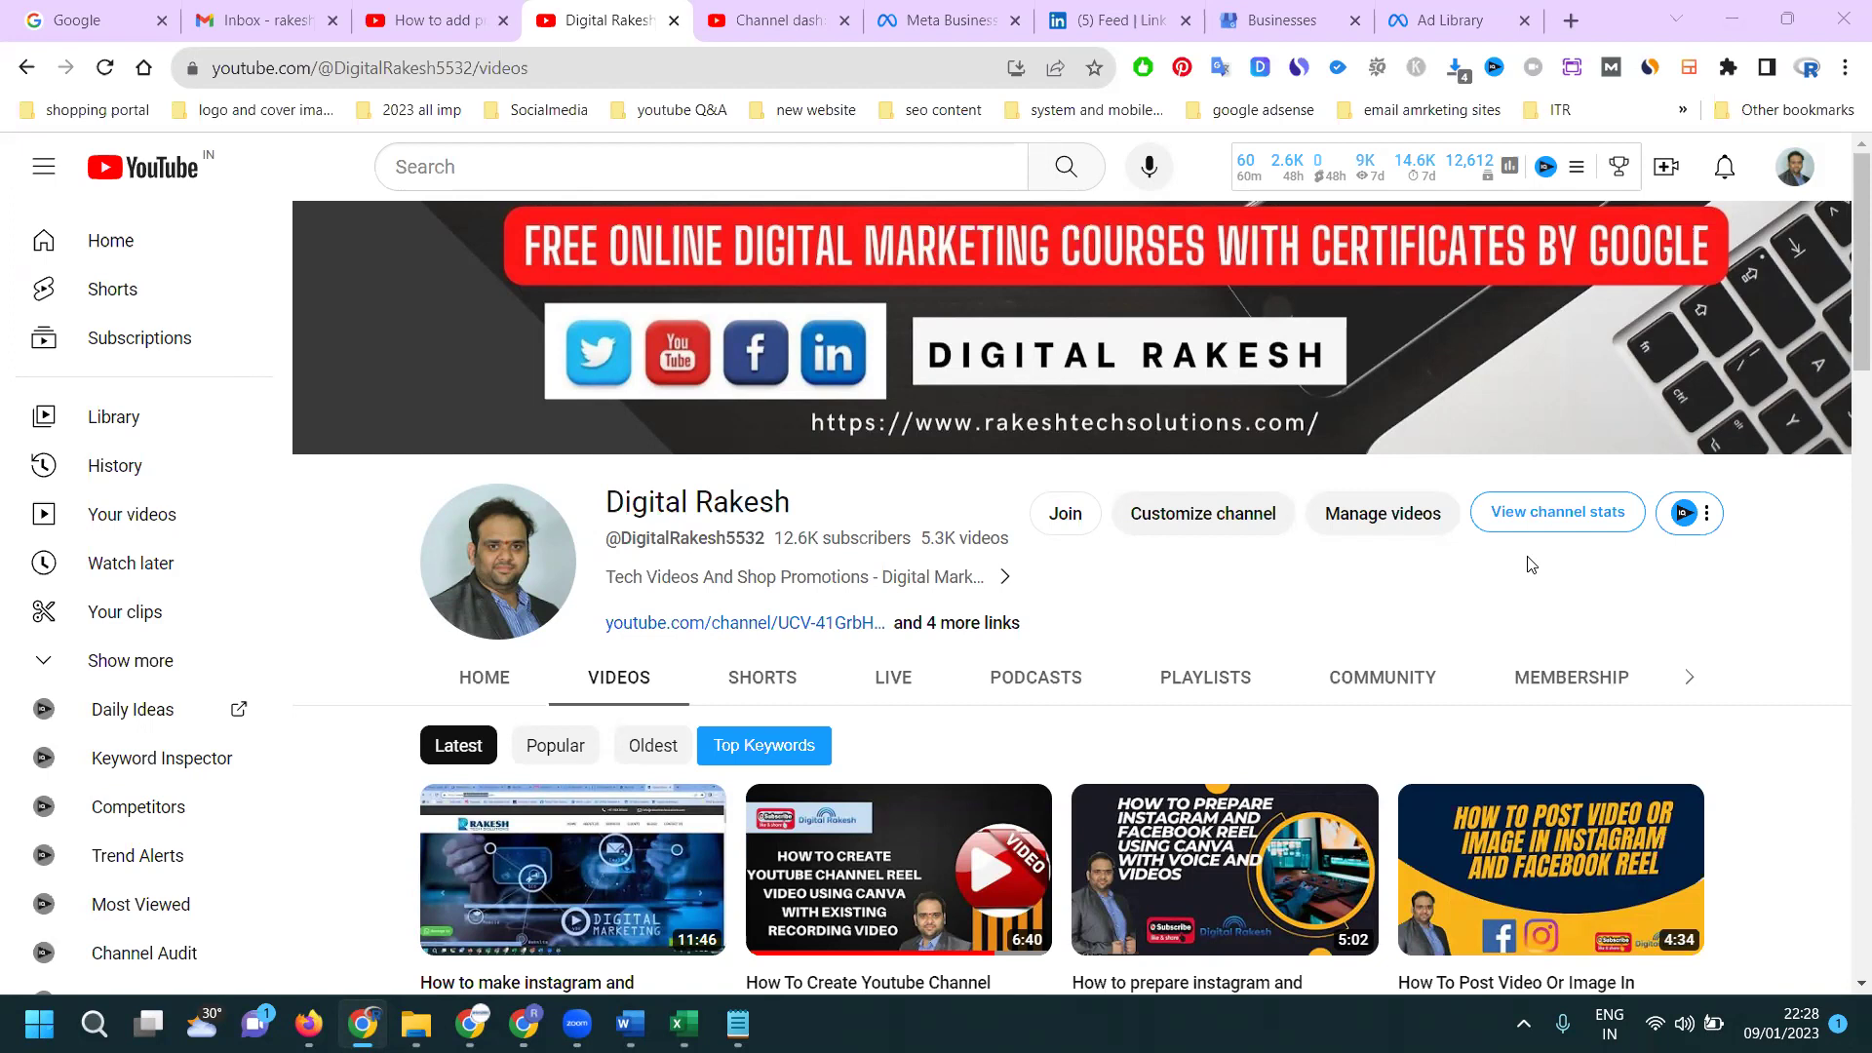
Switch to the RK Used Laptops browser window and look over the HP 1030 product page and the laptops category
{"action": "left_click", "coordinate": [524, 1024]}
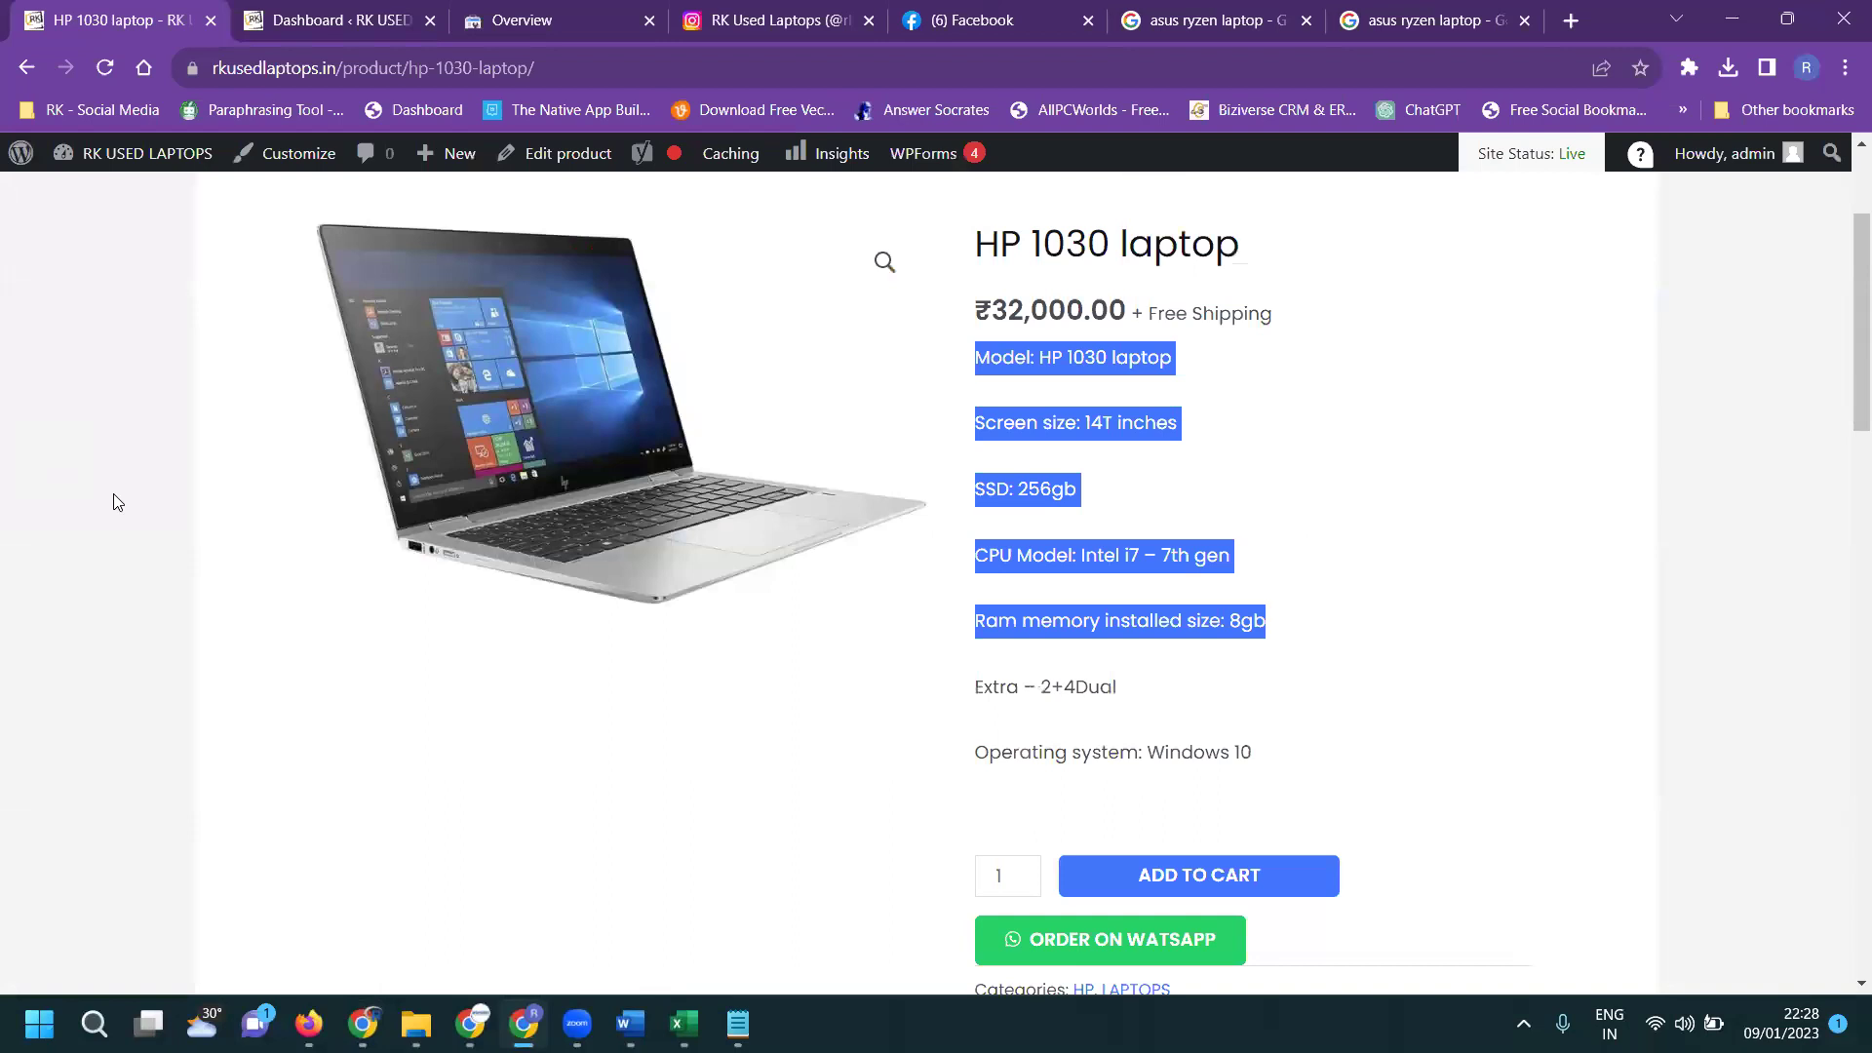
{"action": "scroll", "coordinate": [113, 493], "scroll_direction": "up", "scroll_amount": 3}
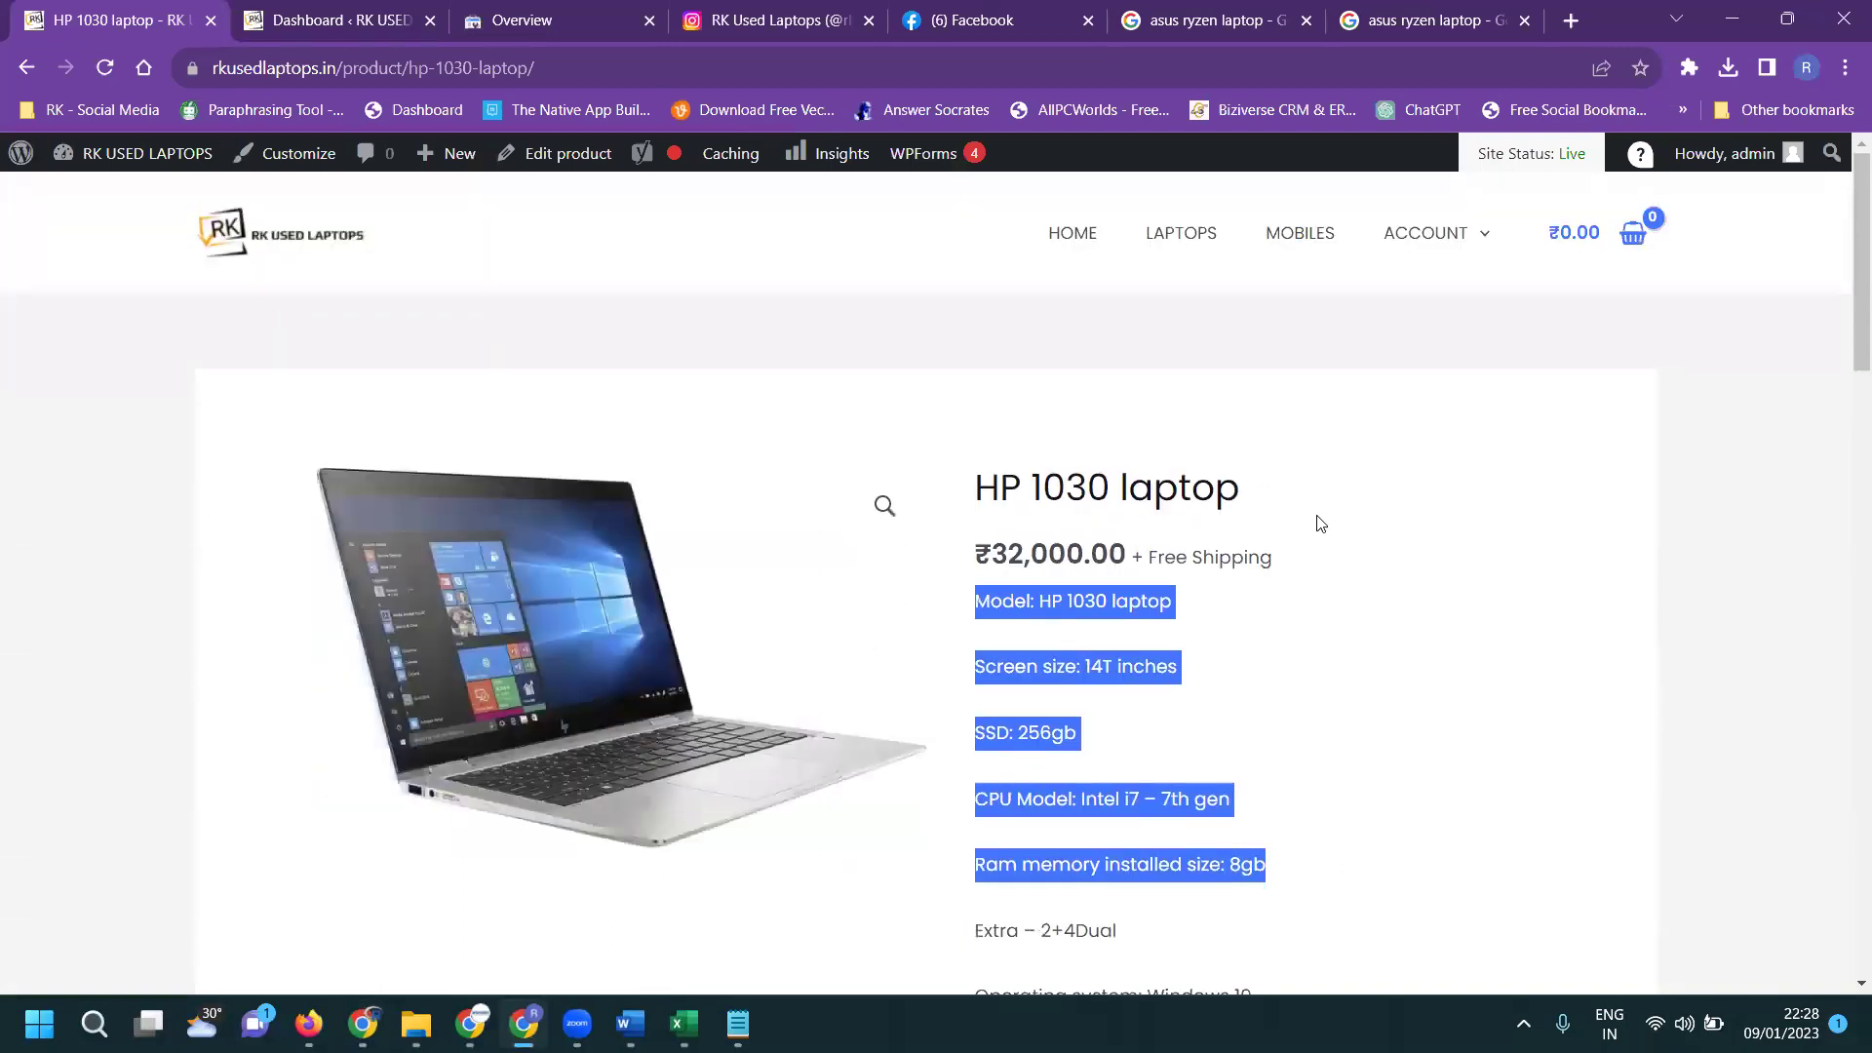
{"action": "scroll", "coordinate": [1330, 501], "scroll_direction": "down", "scroll_amount": 3}
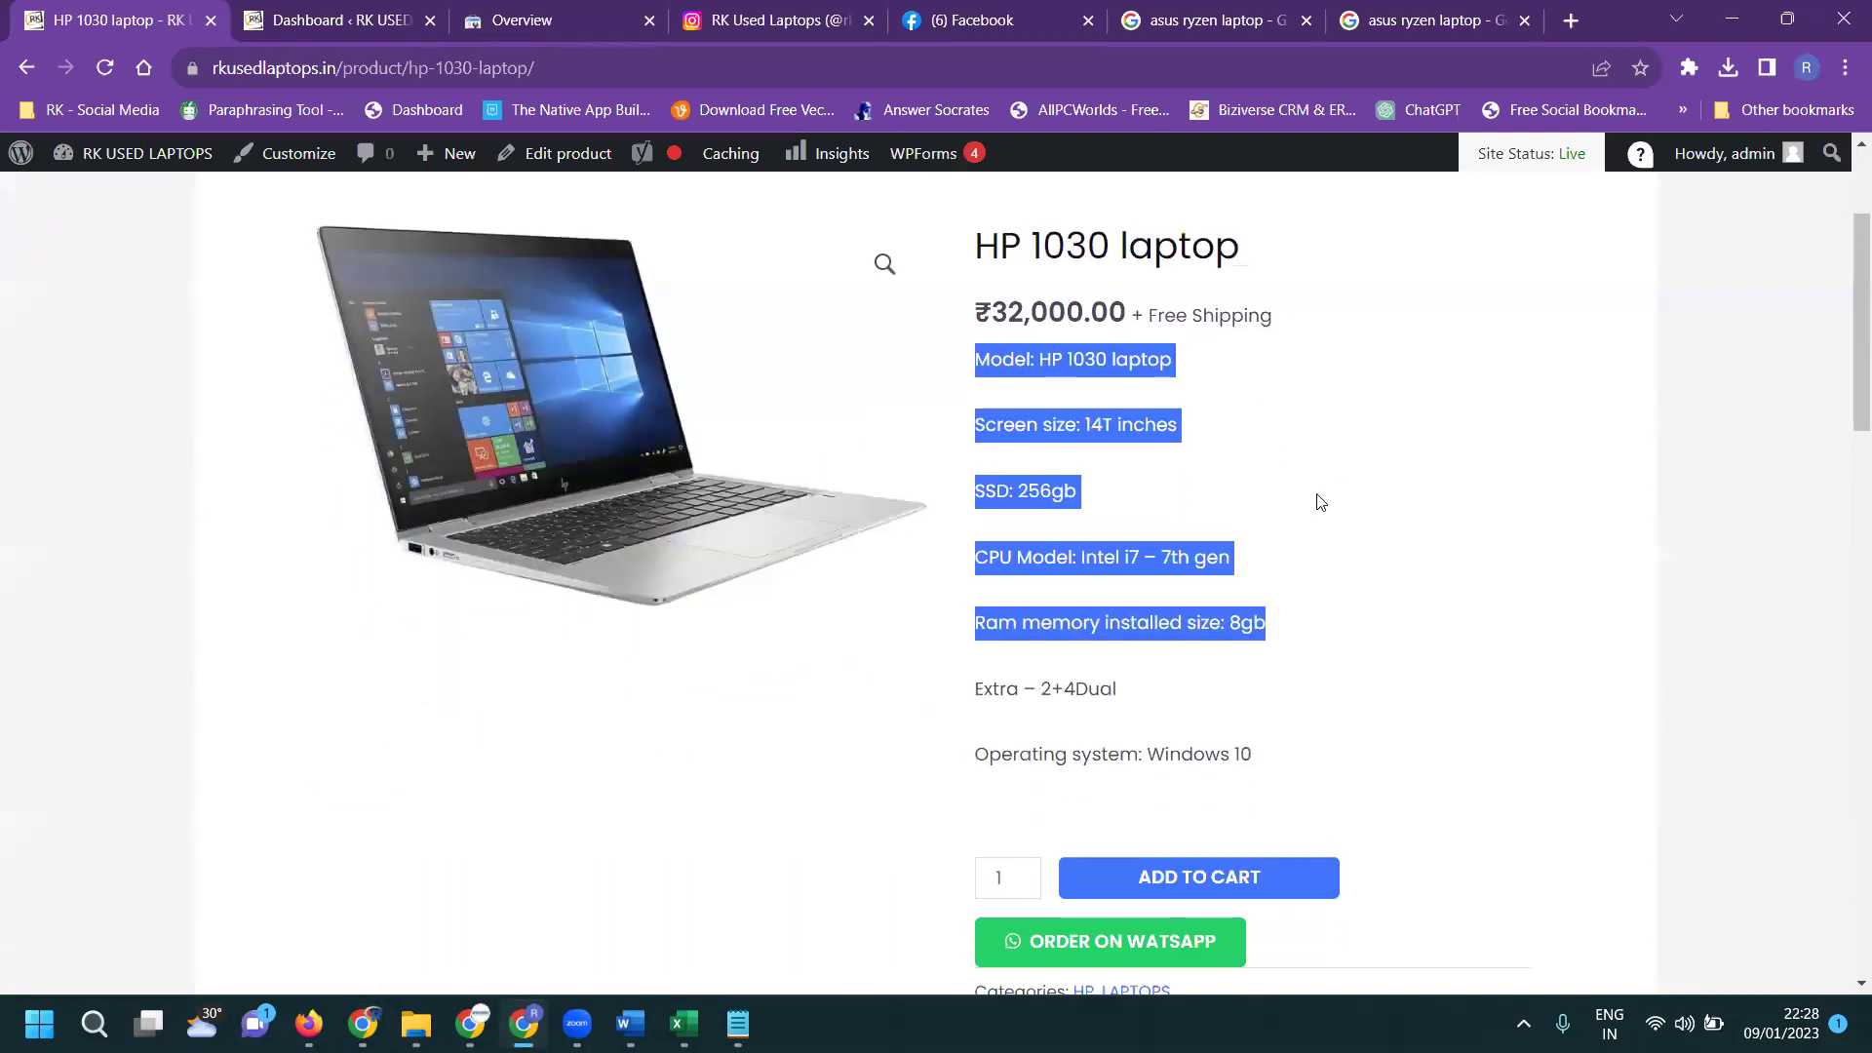
{"action": "scroll", "coordinate": [1250, 315], "scroll_direction": "up", "scroll_amount": 3}
{"action": "left_click", "coordinate": [1181, 237]}
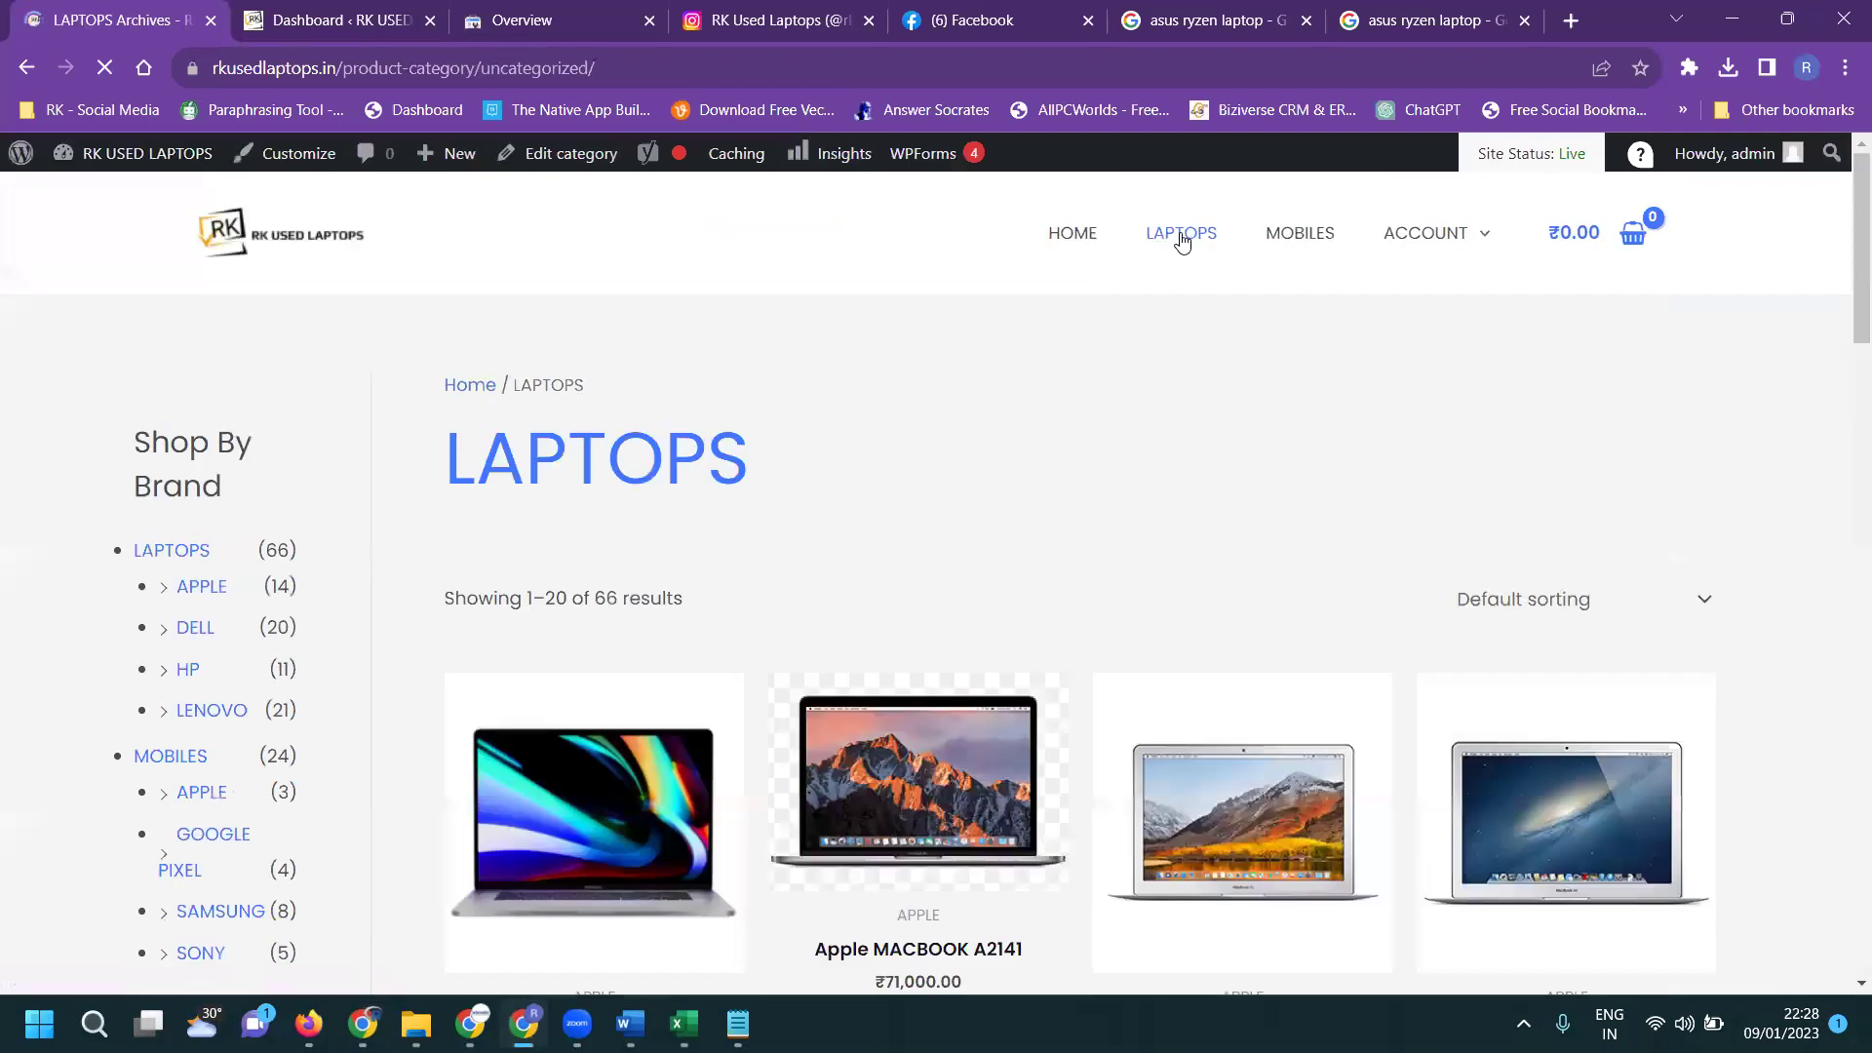
{"action": "scroll", "coordinate": [471, 461], "scroll_direction": "down", "scroll_amount": 1}
{"action": "scroll", "coordinate": [471, 461], "scroll_direction": "down", "scroll_amount": 2}
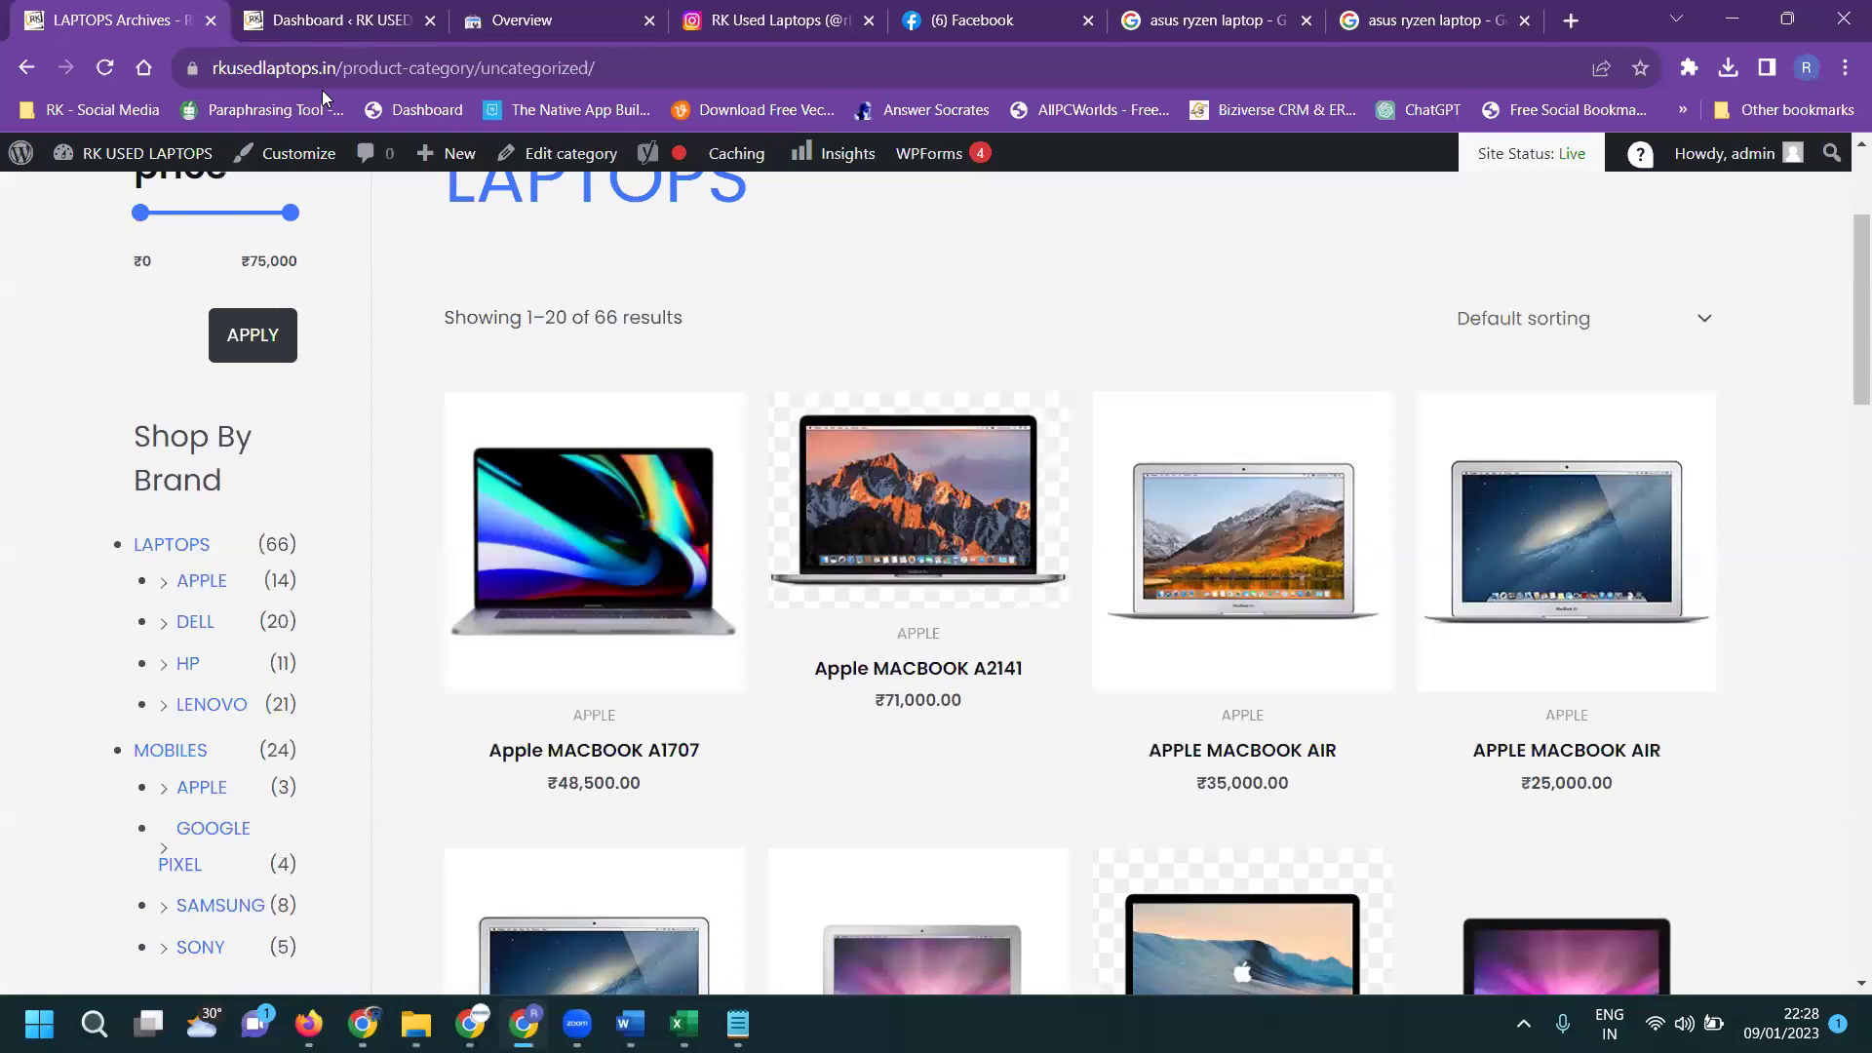
Go to the site's WordPress dashboard and open the form for adding a new WooCommerce product
{"action": "left_click", "coordinate": [324, 25]}
{"action": "scroll", "coordinate": [127, 546], "scroll_direction": "down", "scroll_amount": 1}
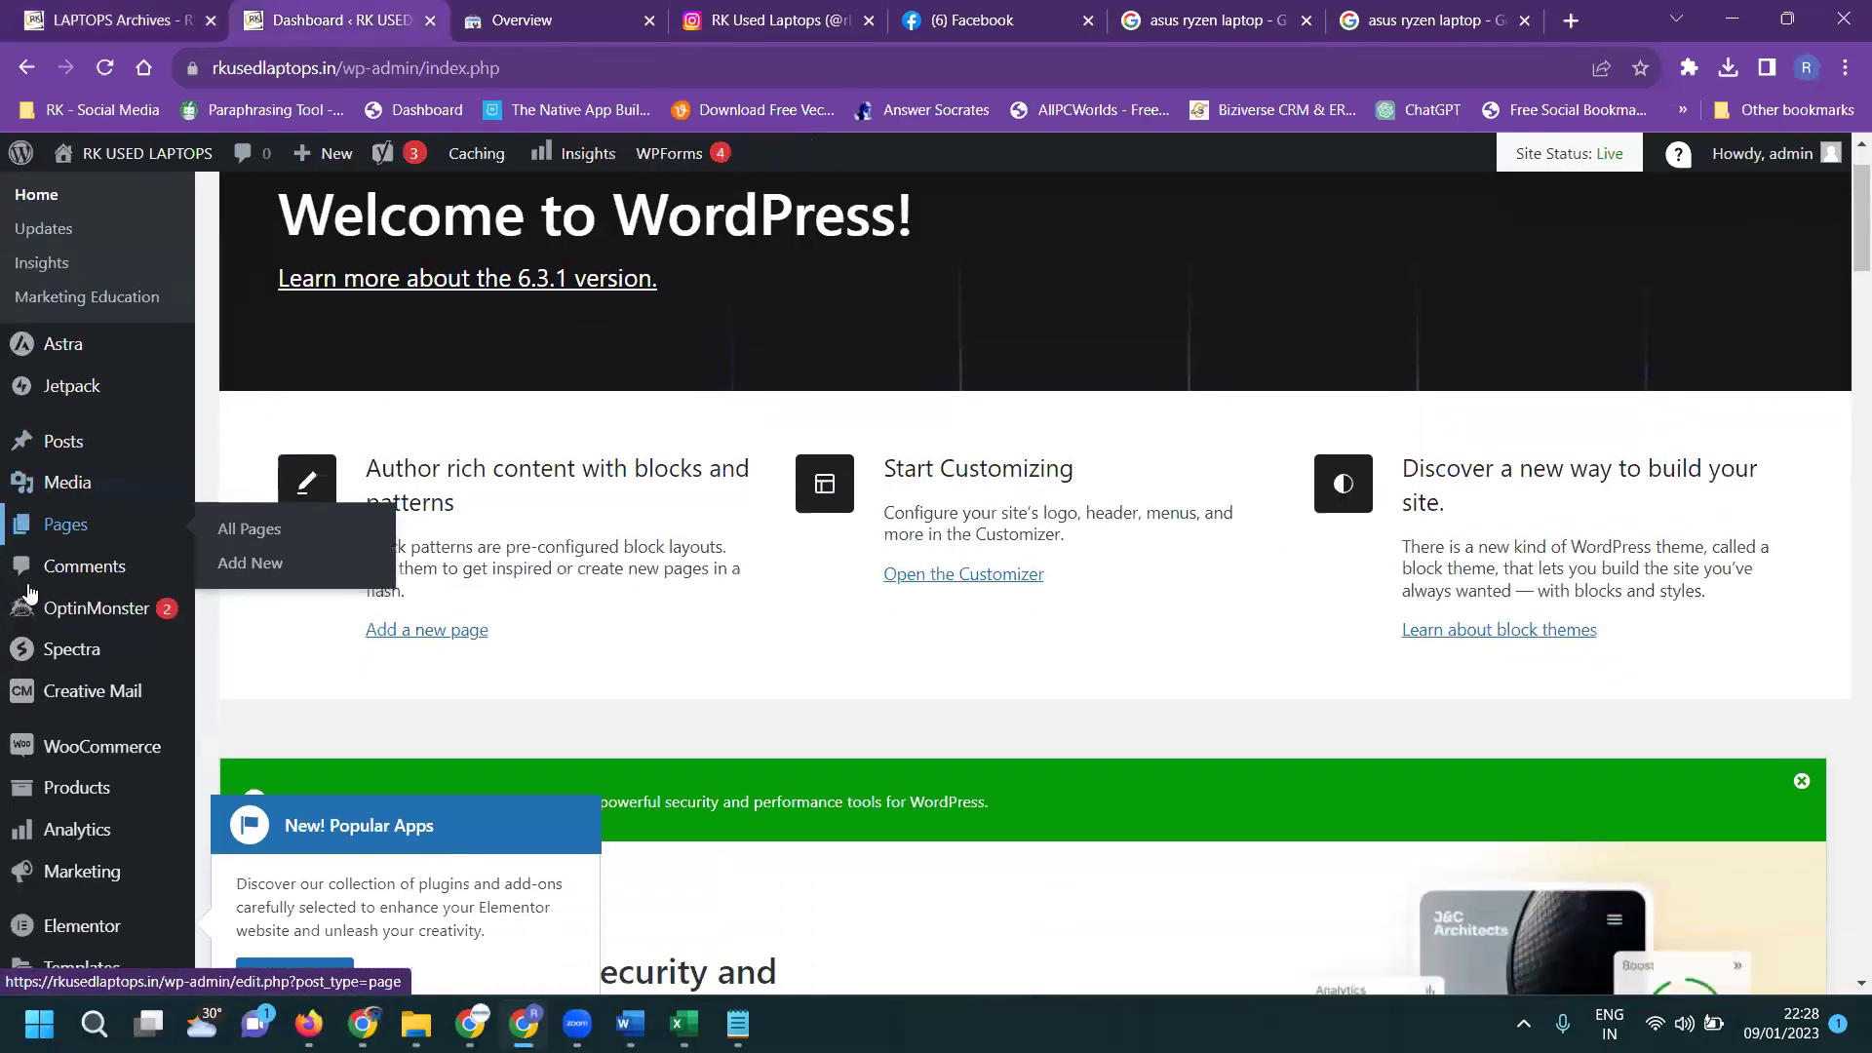
{"action": "left_click", "coordinate": [90, 770]}
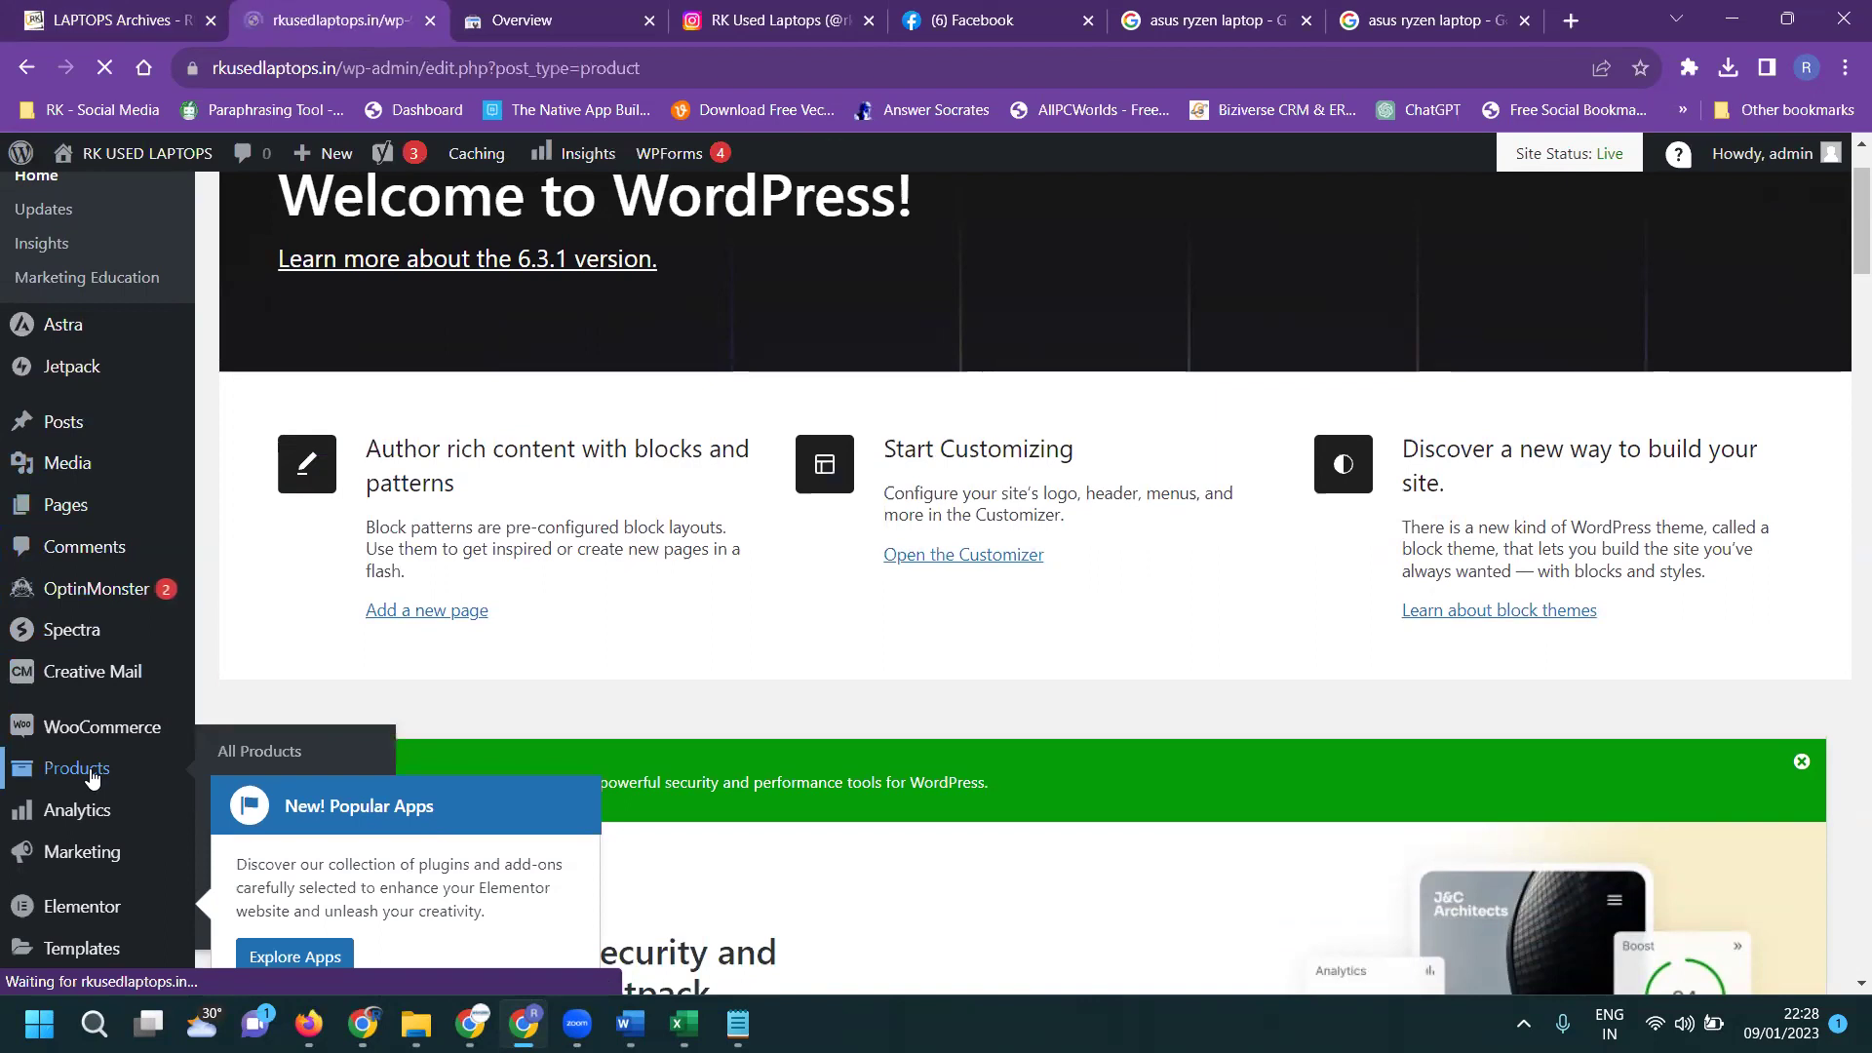
{"action": "scroll", "coordinate": [82, 717], "scroll_direction": "down", "scroll_amount": 2}
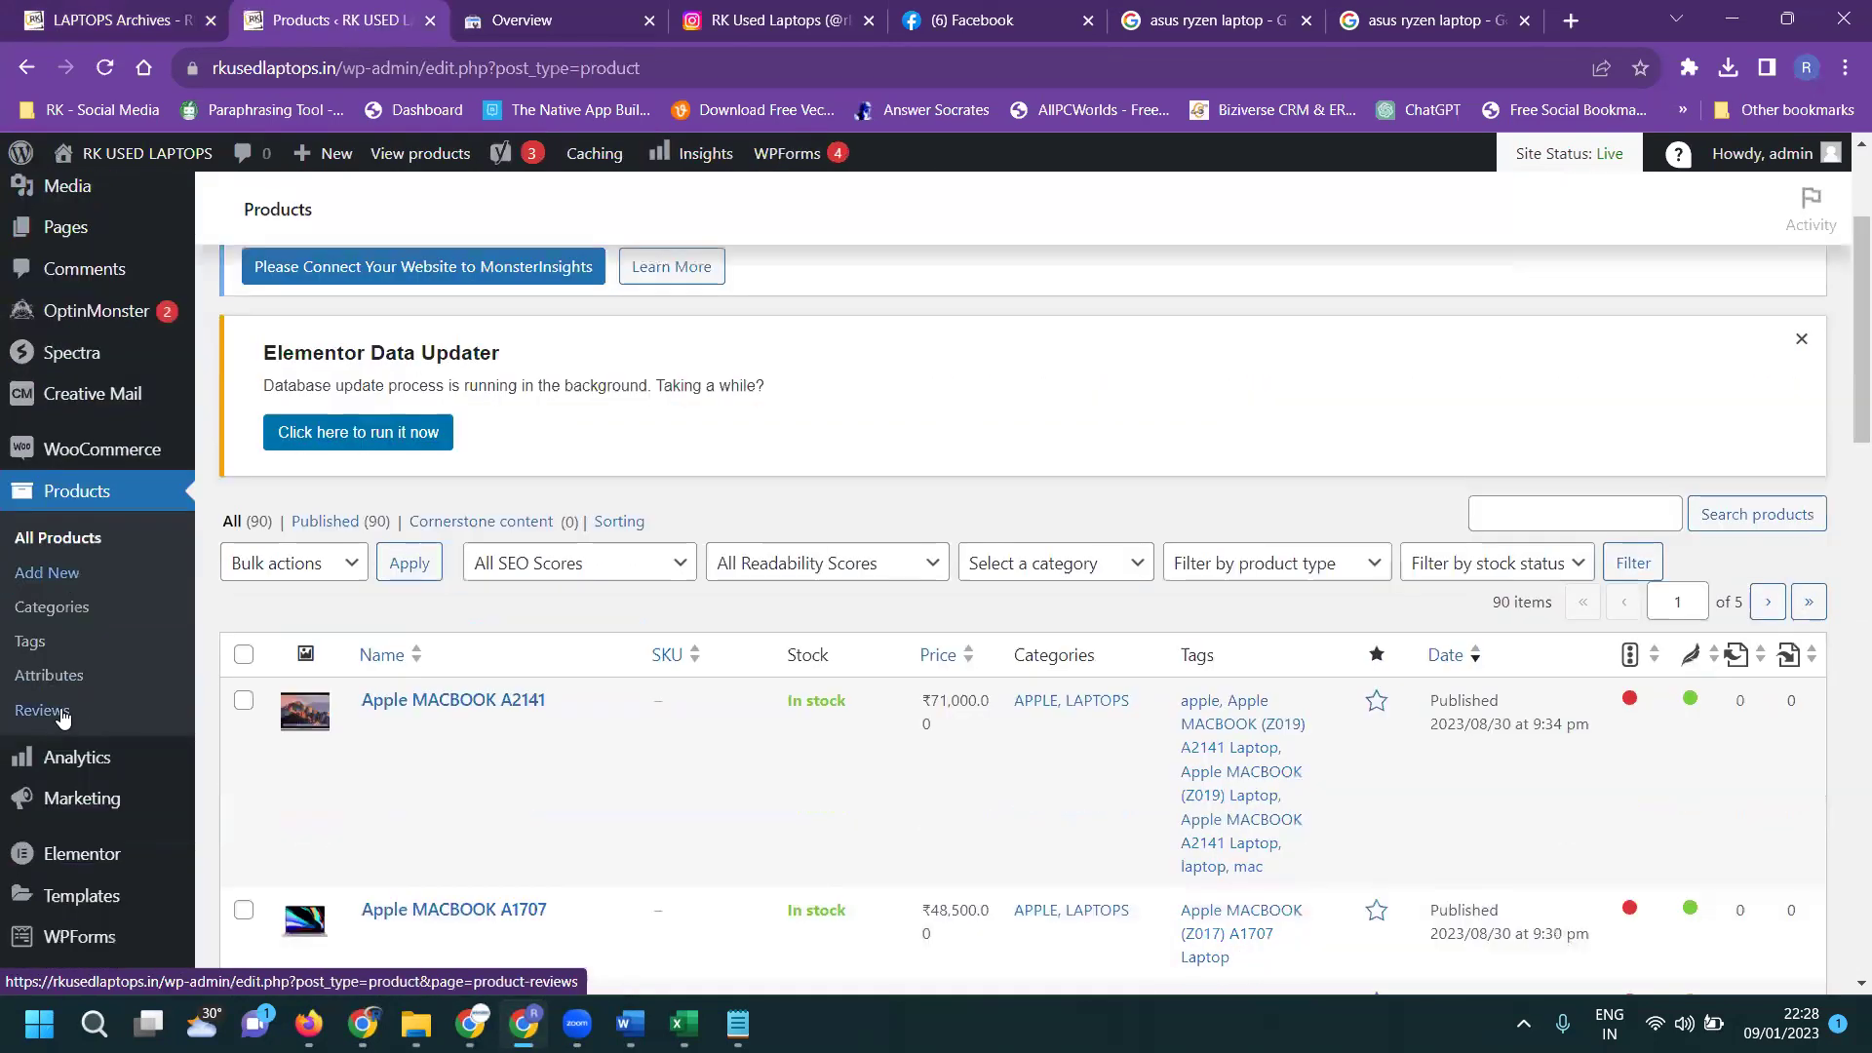
{"action": "left_click", "coordinate": [64, 580]}
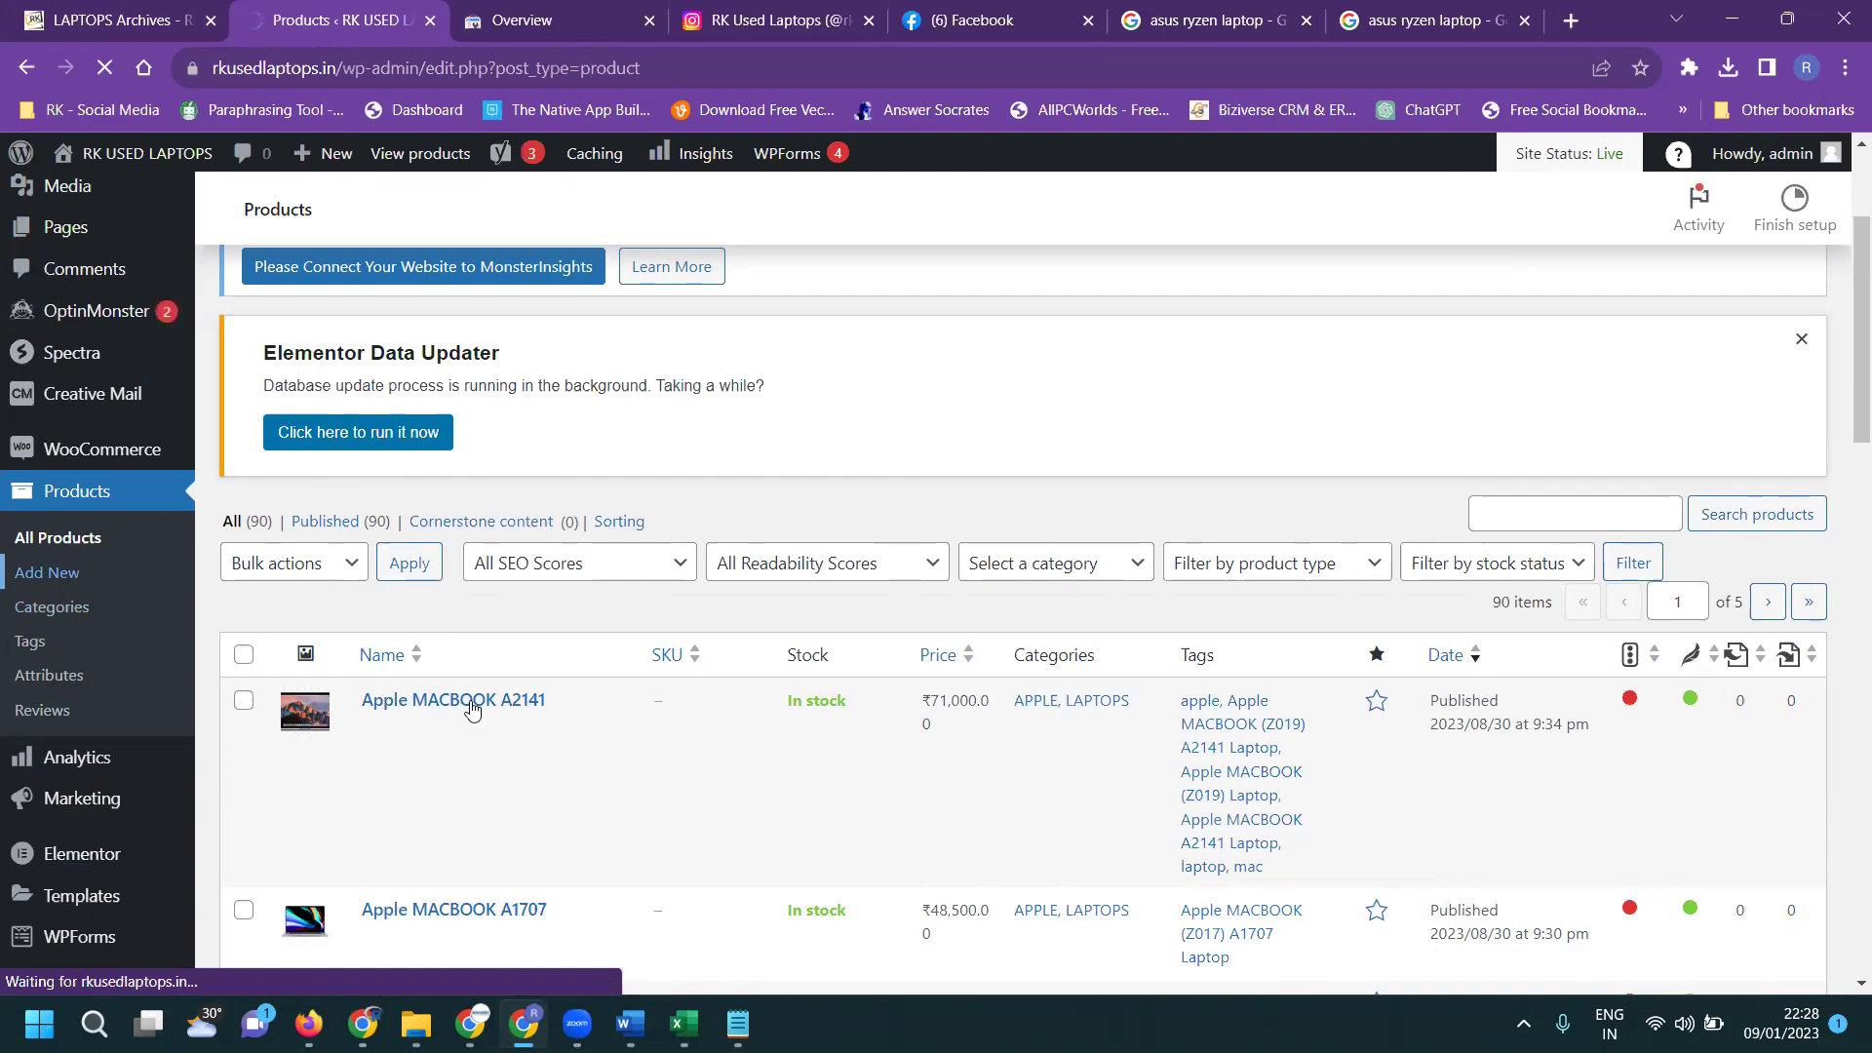
Copy "Asus Ryzen laptop" from the Notepad notes into the product name and shorten it to "Asus Ryzen"
{"action": "key", "text": "alt+Tab"}
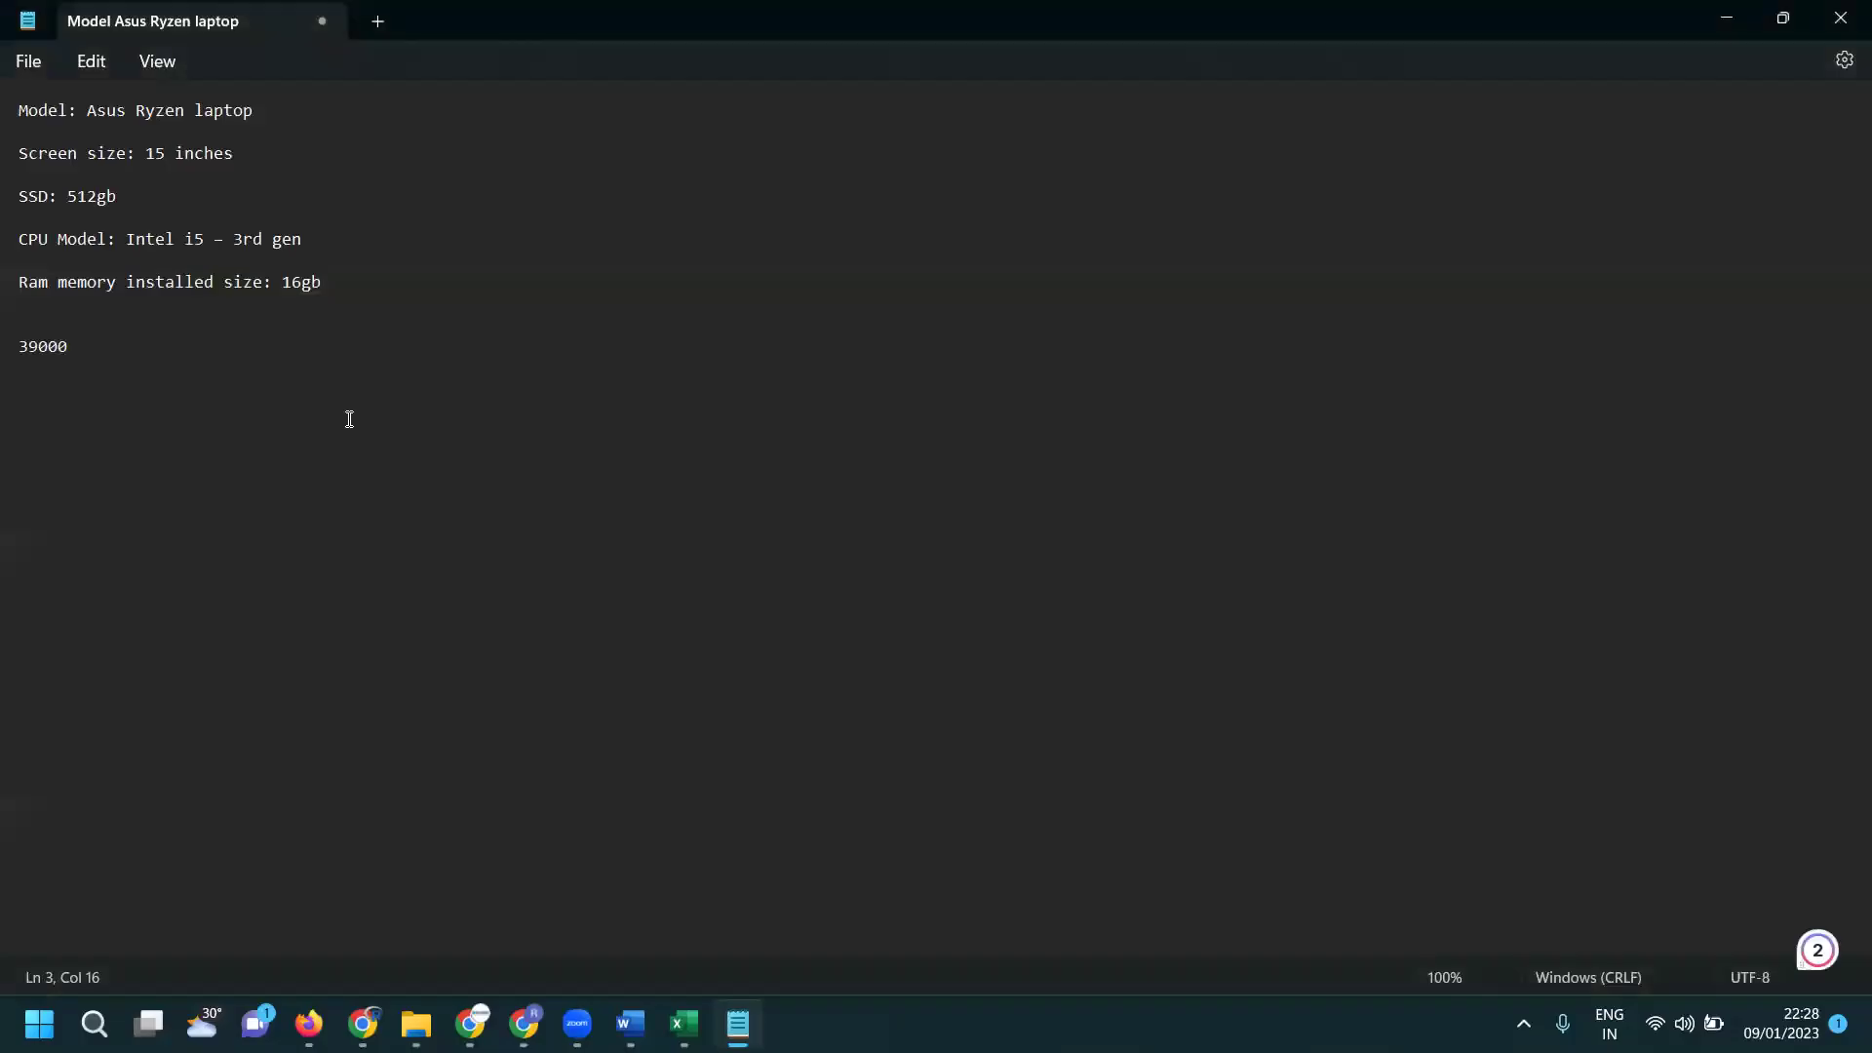
{"action": "left_click_drag", "start_coordinate": [269, 110], "coordinate": [89, 110]}
{"action": "key", "text": "ctrl+c"}
{"action": "key", "text": "alt+Tab"}
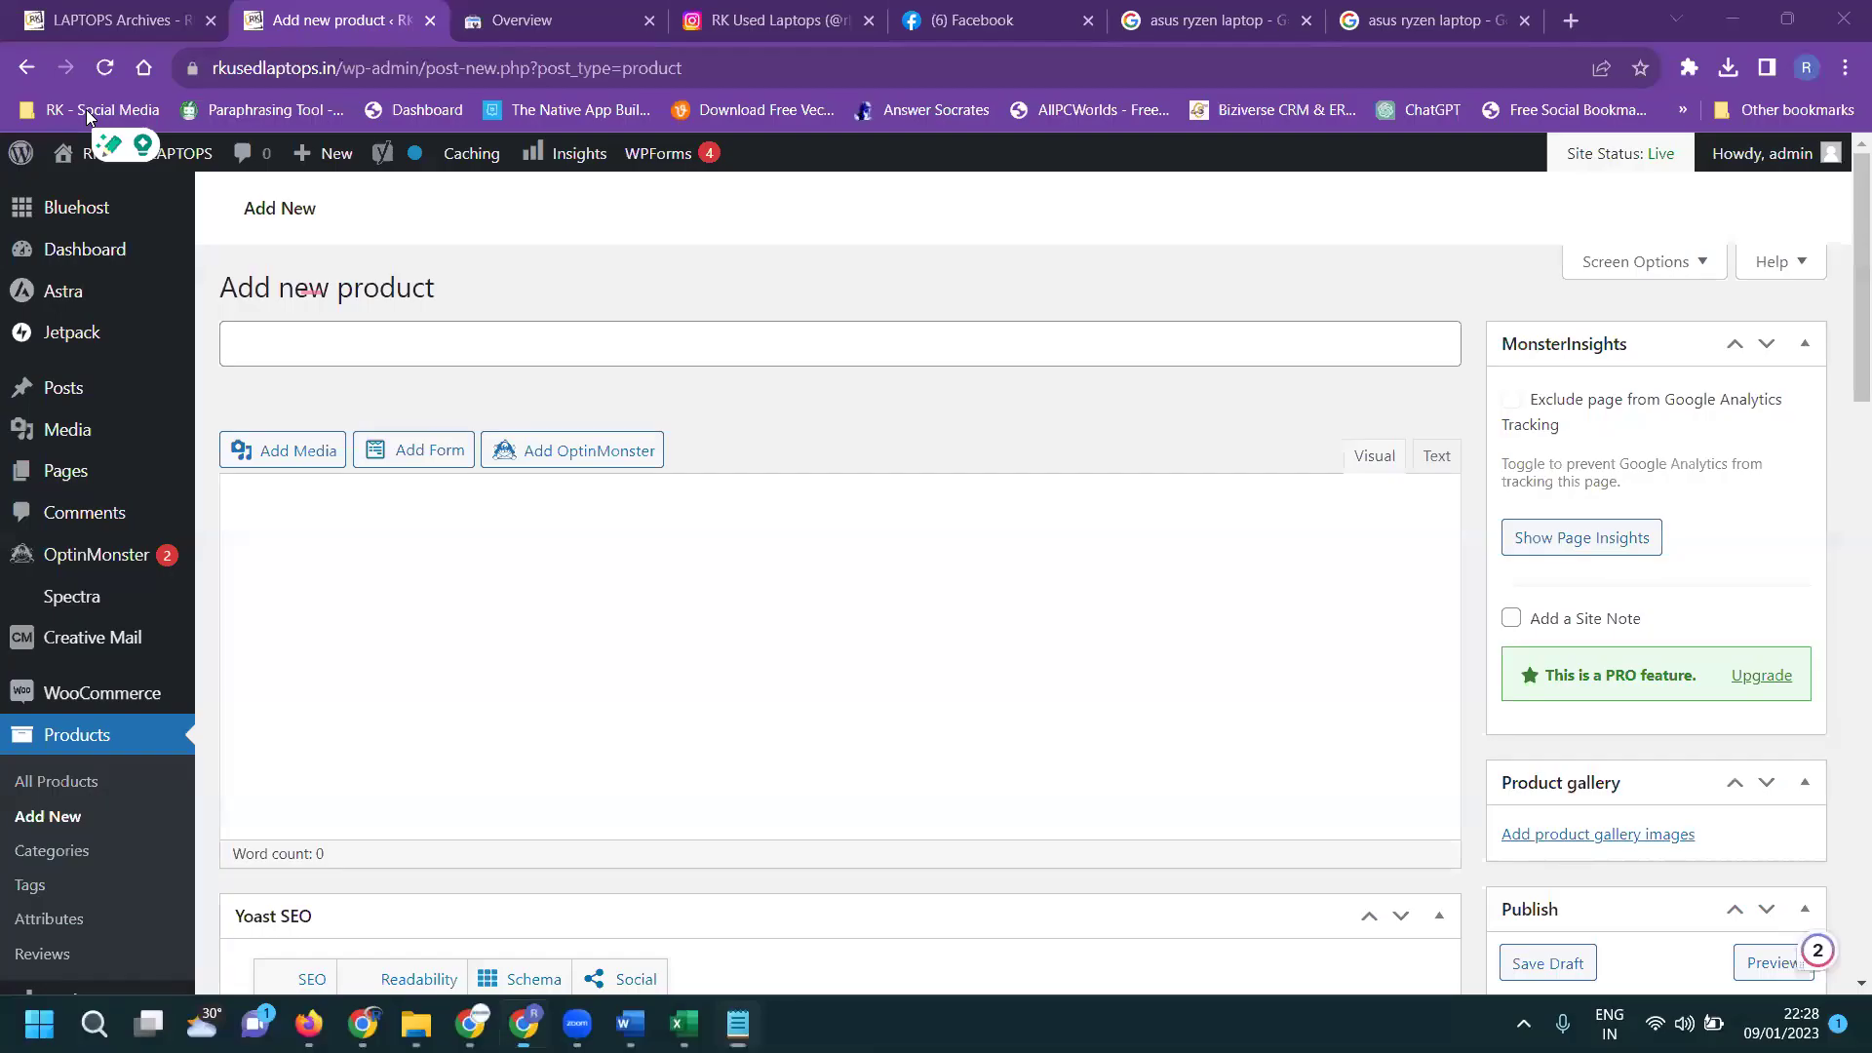
{"action": "scroll", "coordinate": [396, 445], "scroll_direction": "down", "scroll_amount": 3}
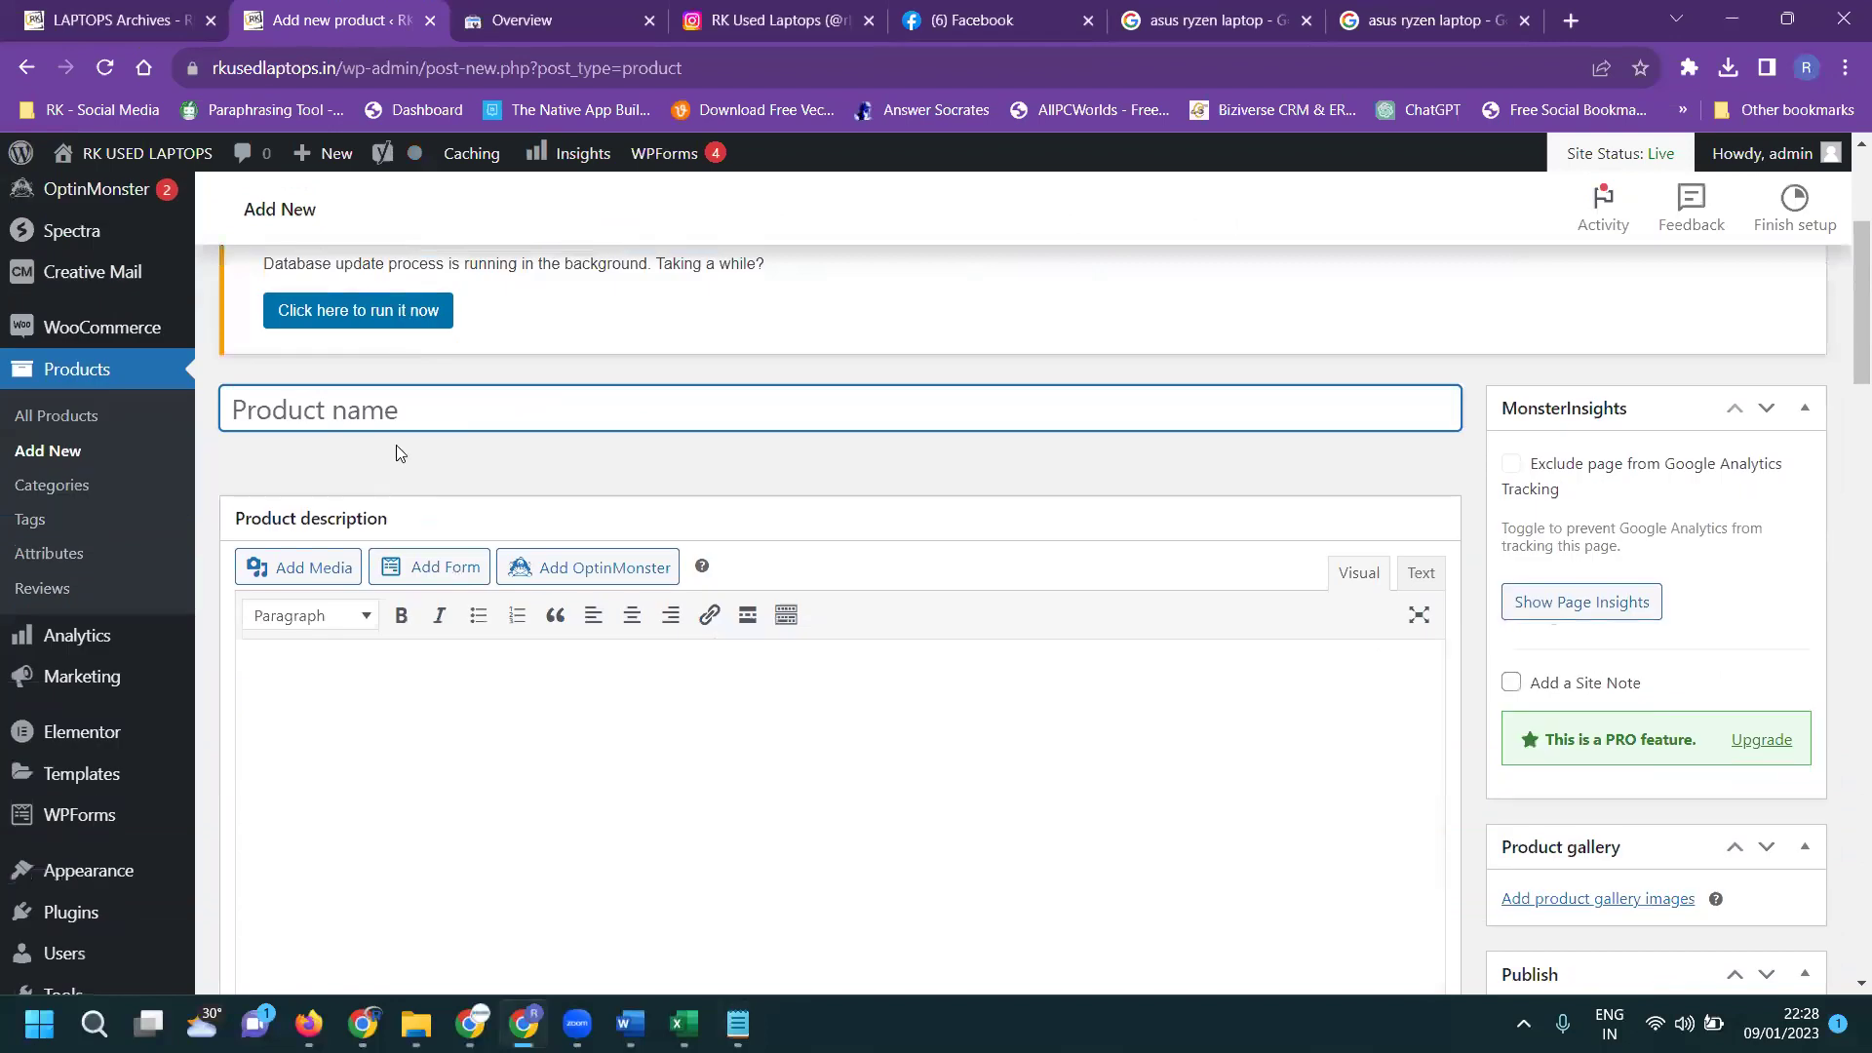
{"action": "key", "text": "ctrl+v"}
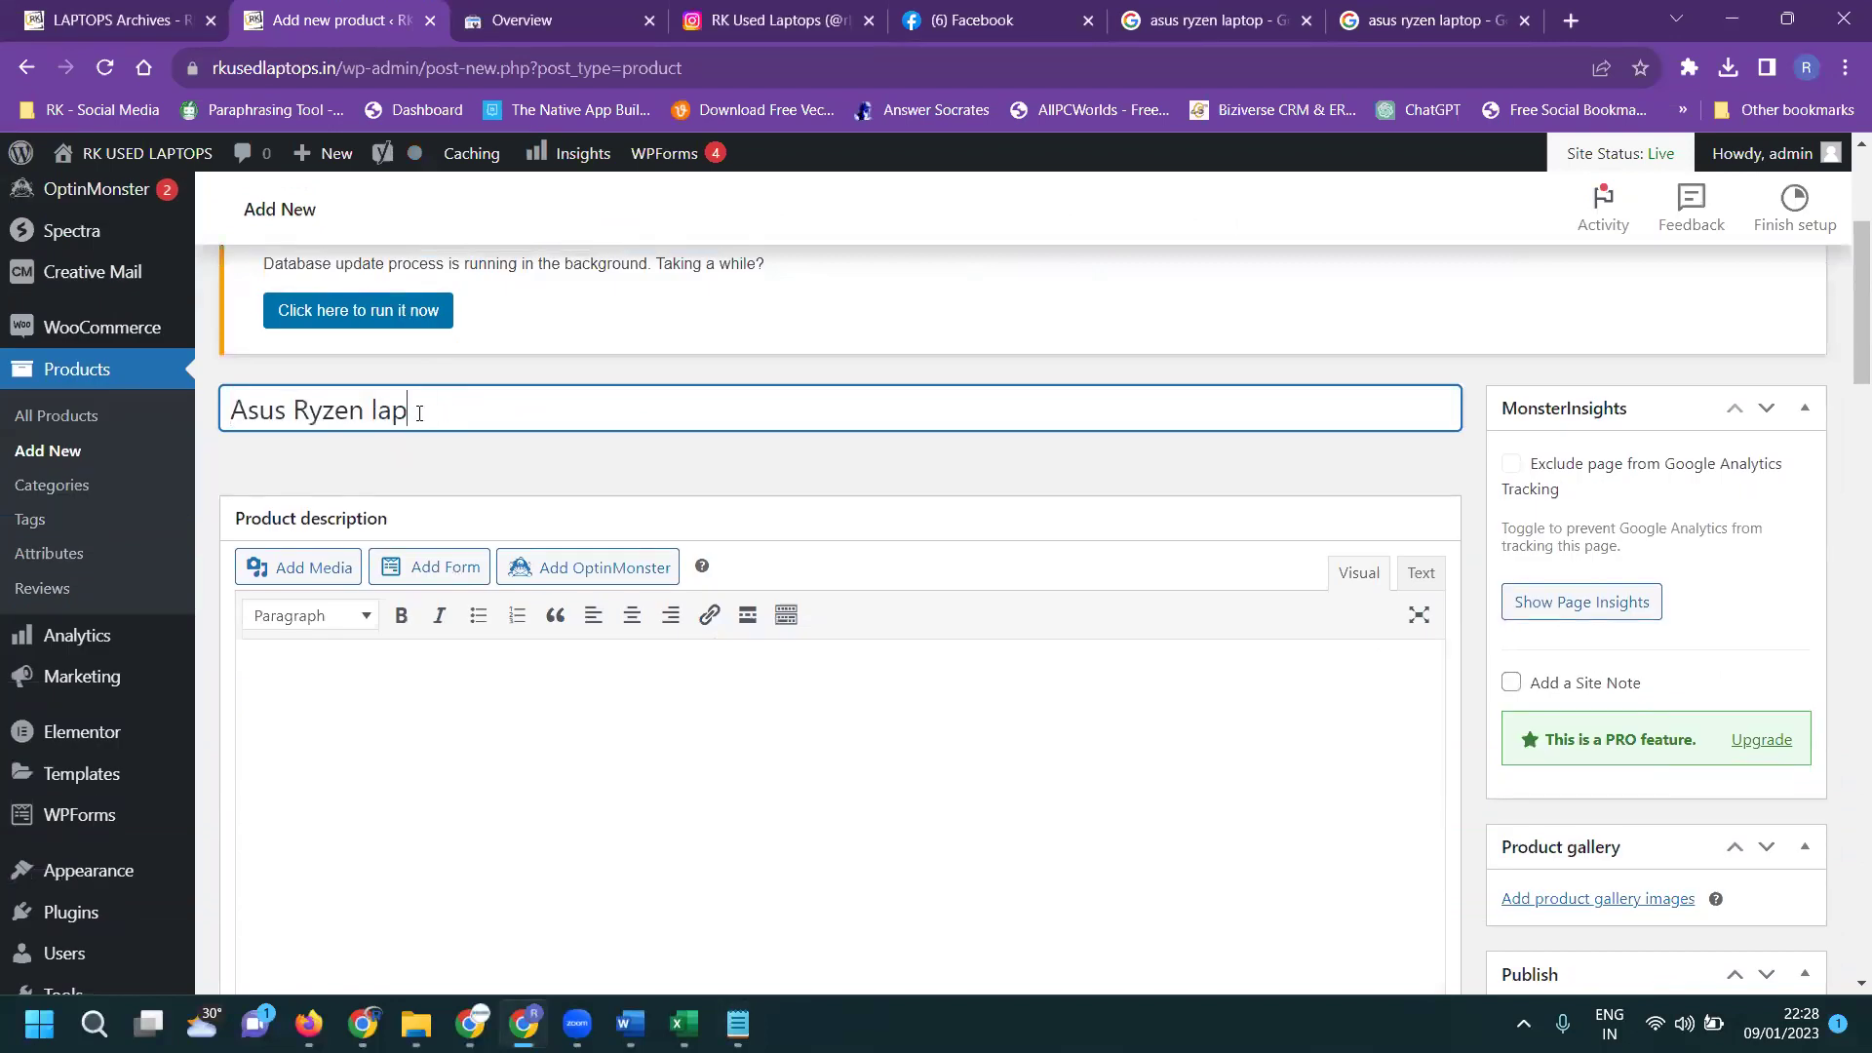
Set the Yoast SEO meta description of the product to "Asus Ryzen laptop"
{"action": "scroll", "coordinate": [423, 525], "scroll_direction": "down", "scroll_amount": 15}
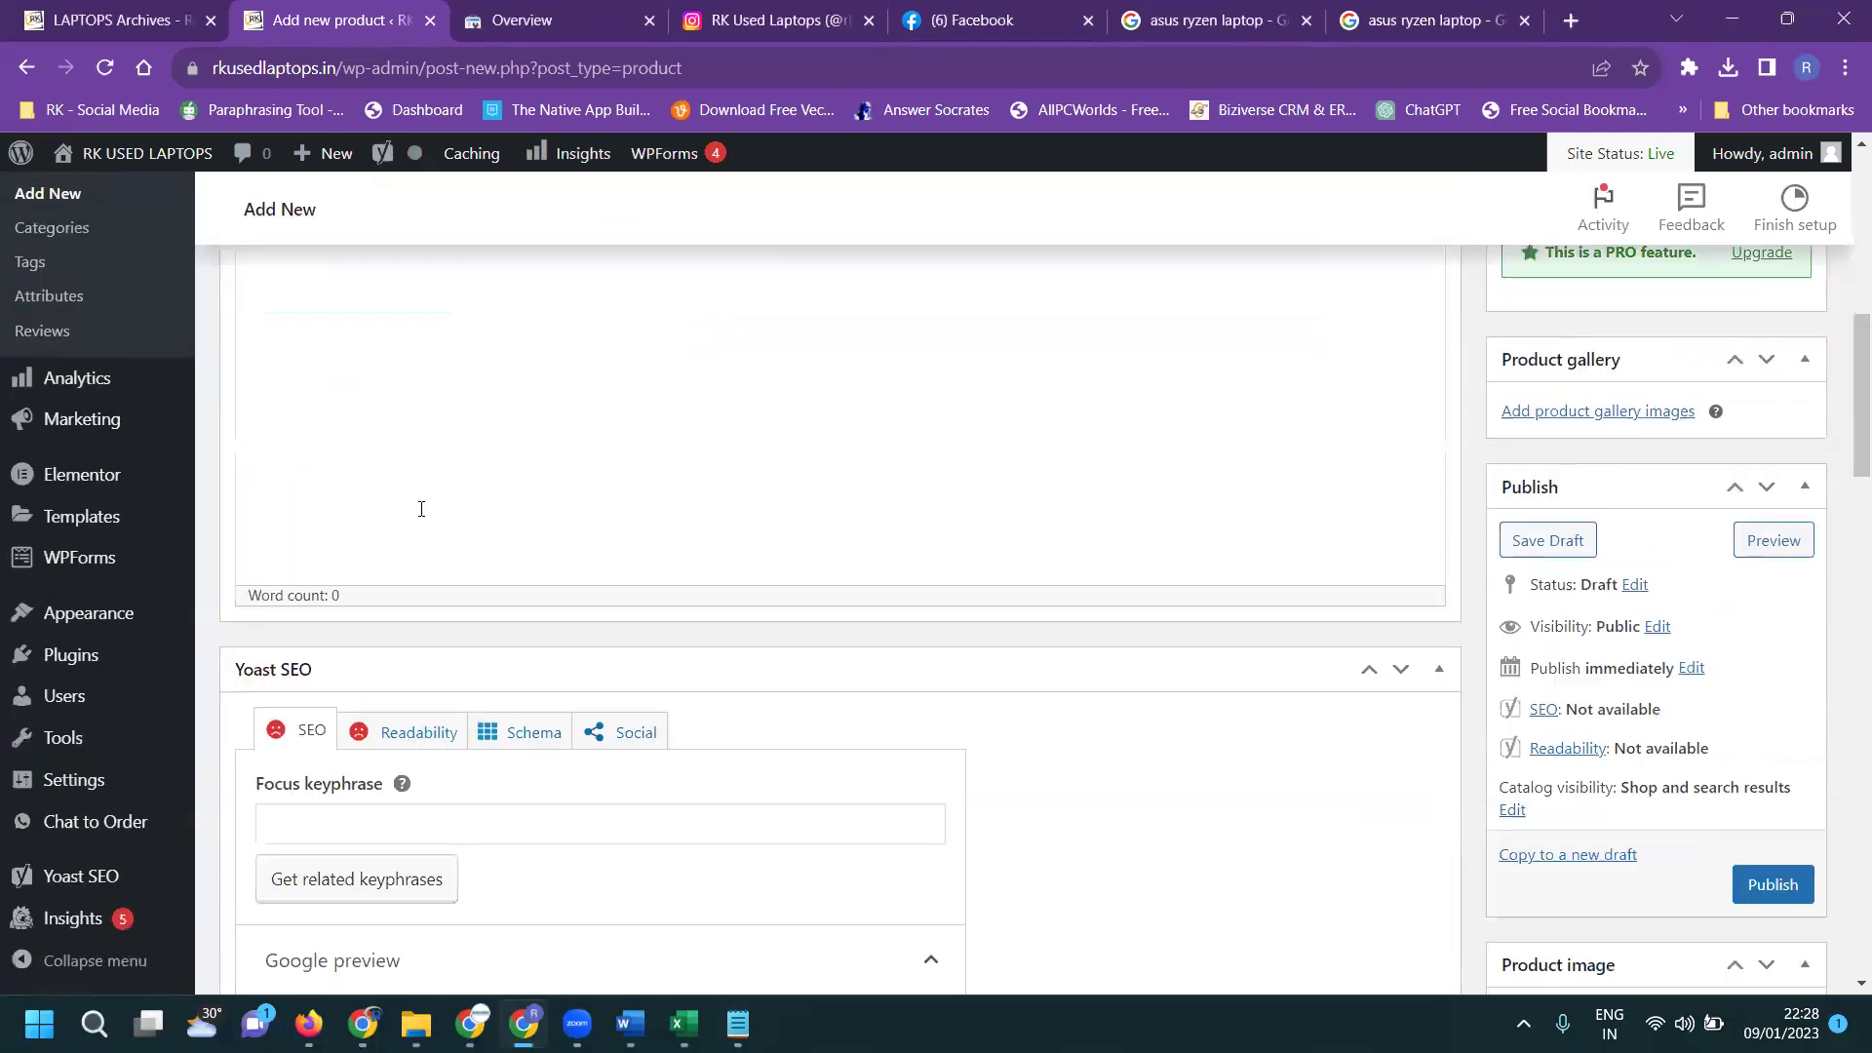
{"action": "scroll", "coordinate": [451, 523], "scroll_direction": "down", "scroll_amount": 2}
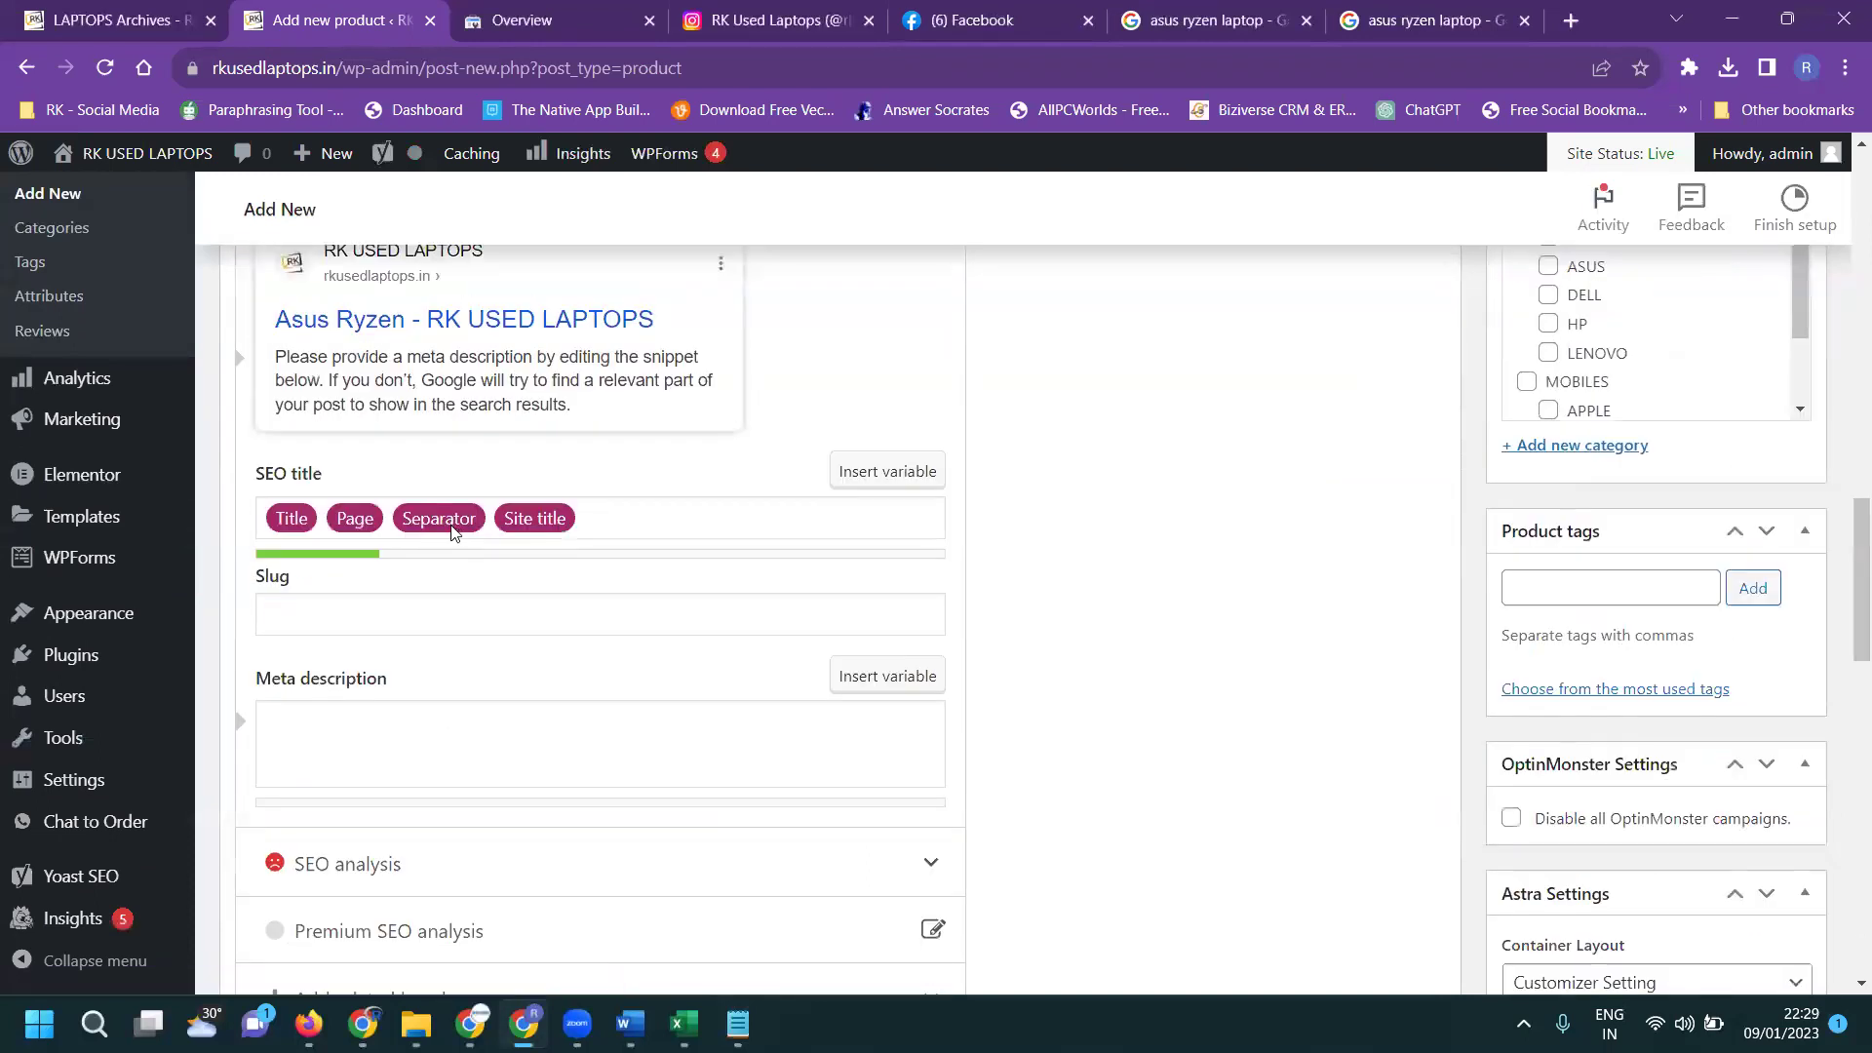
{"action": "left_click", "coordinate": [397, 599]}
{"action": "key", "text": "ctrl+v"}
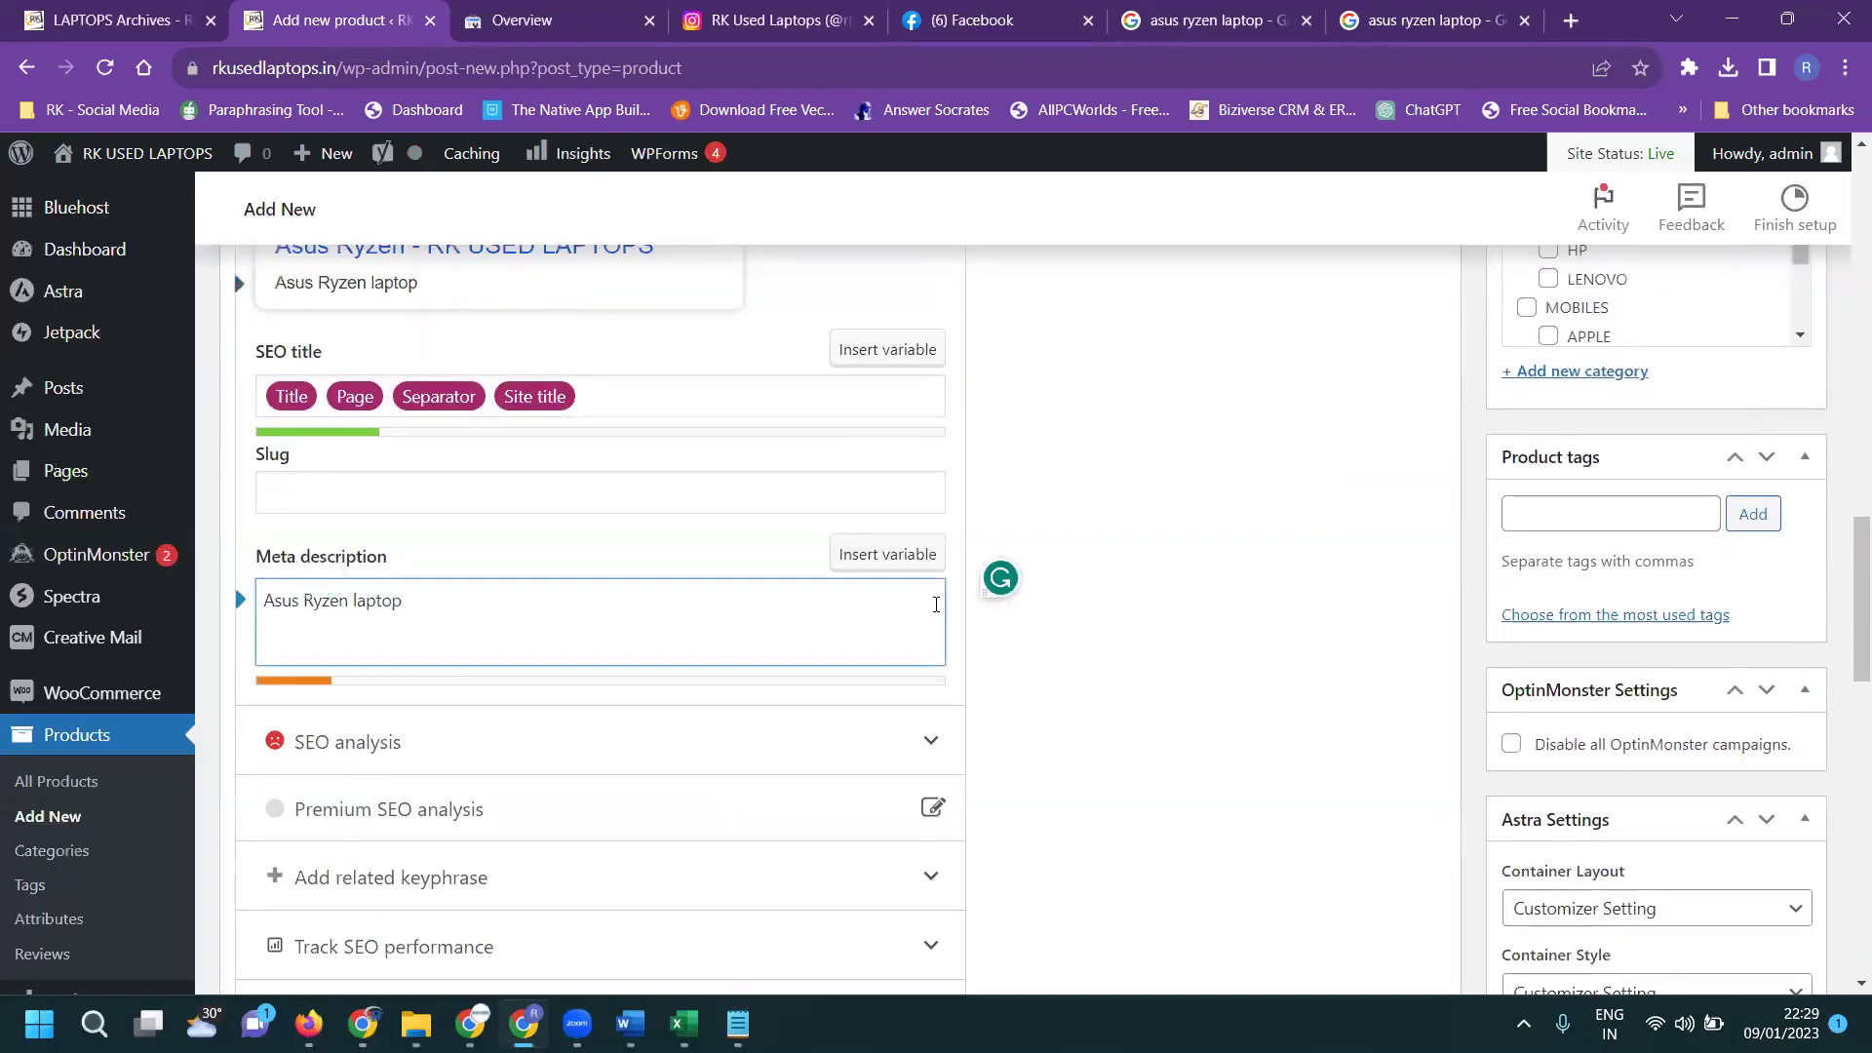
Add the product tags "Asus Ryzen laptop", "Asus Ryzen" and "Asus laptop"
{"action": "left_click", "coordinate": [1588, 515]}
{"action": "key", "text": "ctrl+v"}
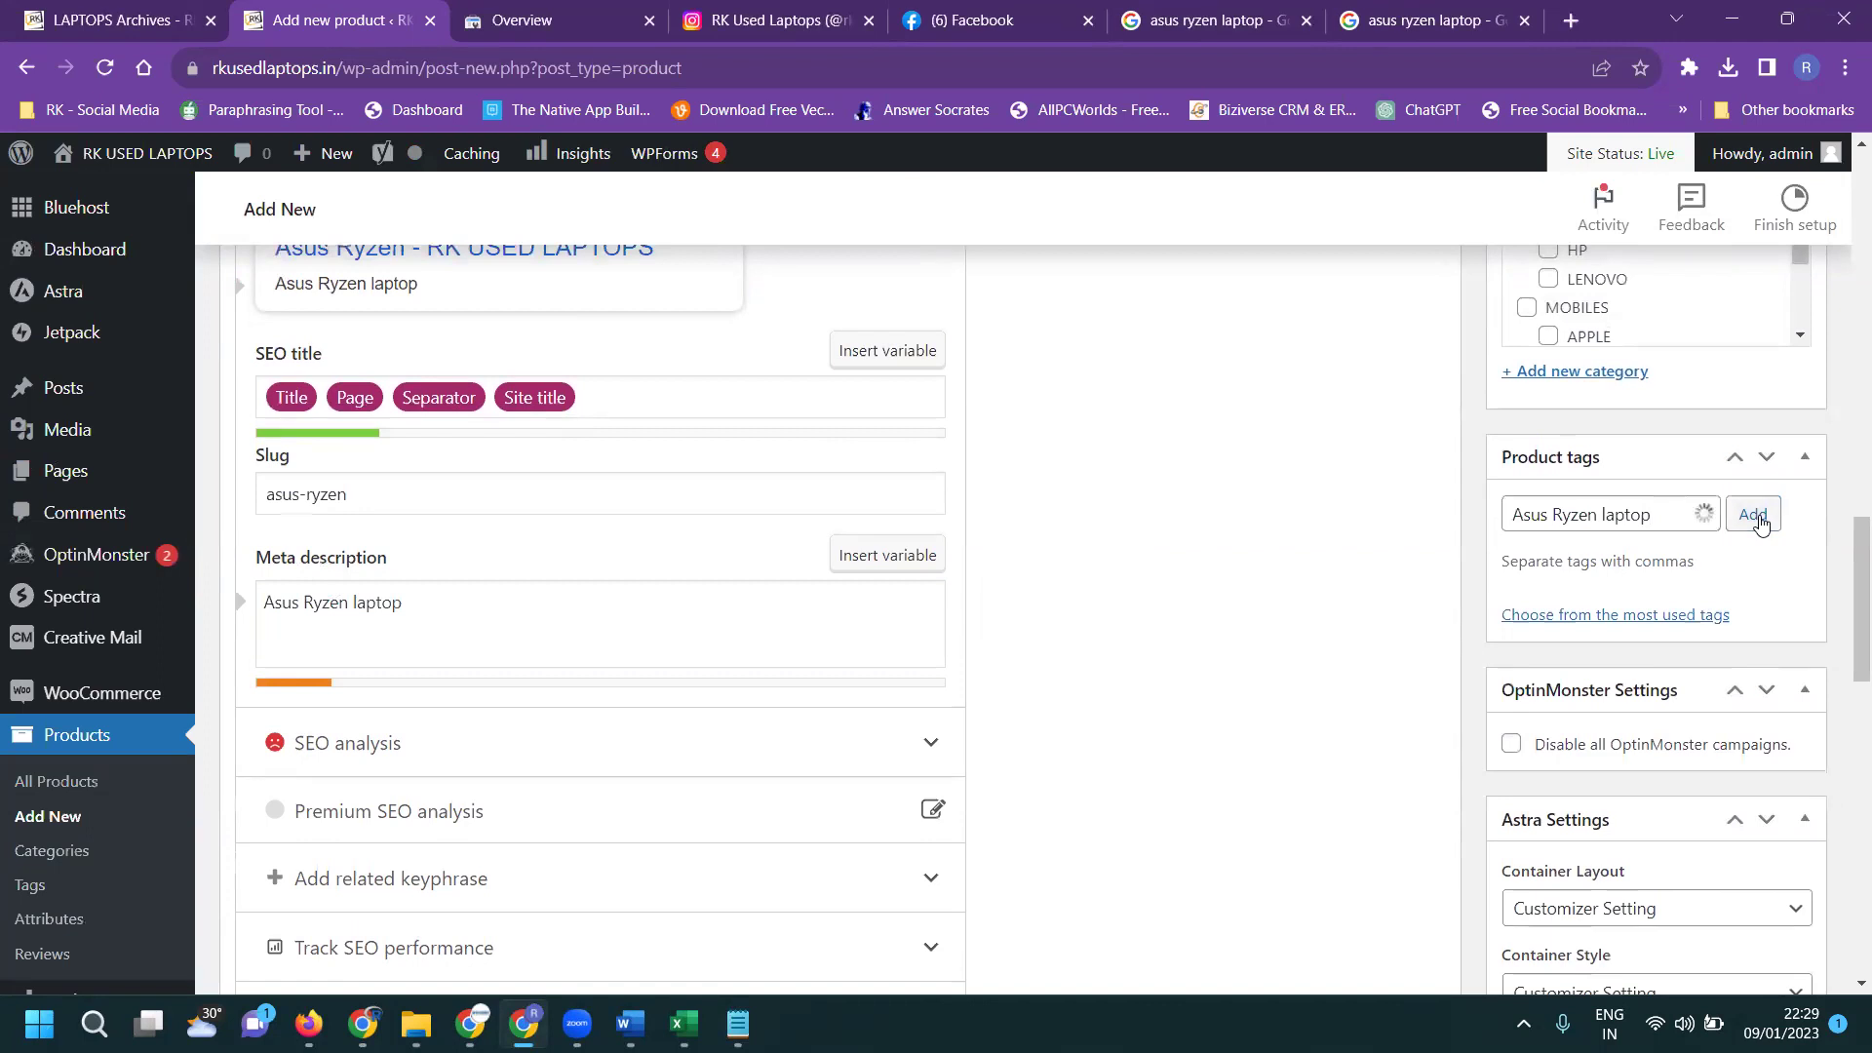
{"action": "left_click", "coordinate": [1753, 514]}
{"action": "key", "text": "ctrl+v"}
{"action": "double_click", "coordinate": [1620, 515]}
{"action": "key", "text": "BackSpace"}
{"action": "left_click", "coordinate": [1752, 514]}
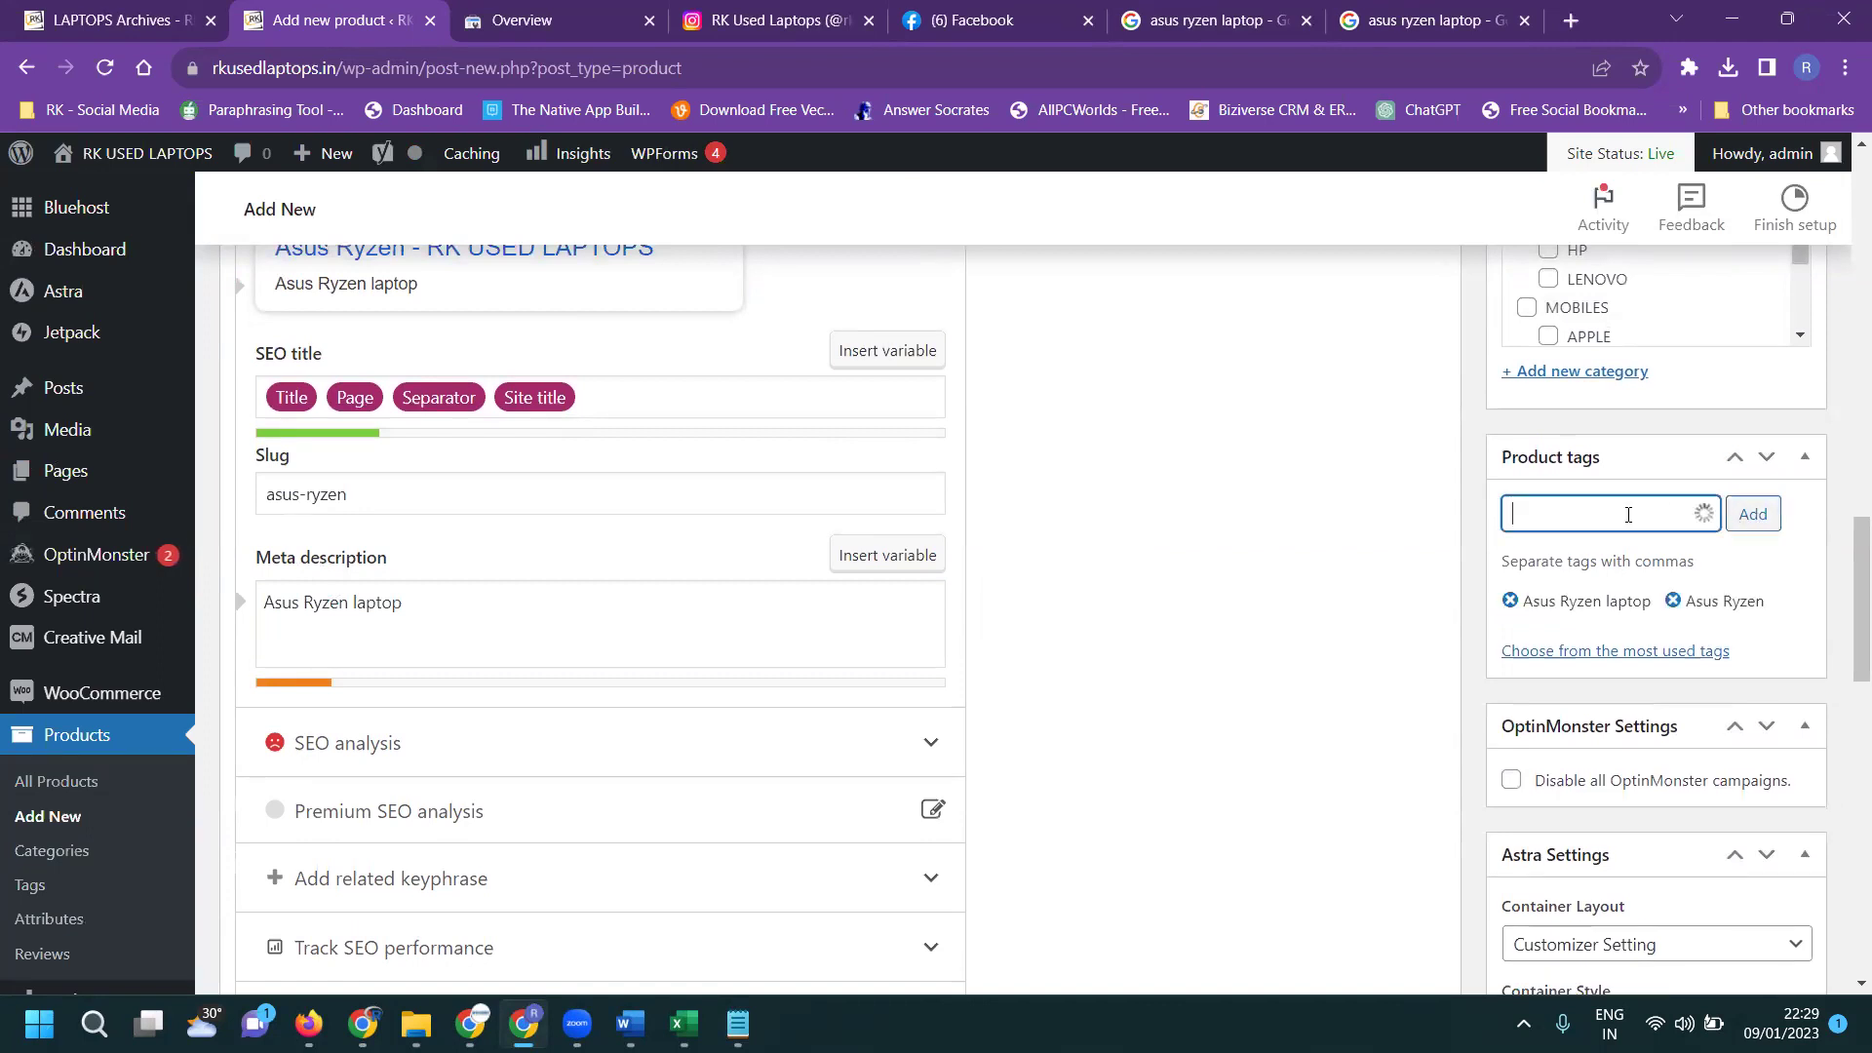
{"action": "key", "text": "ctrl+v"}
{"action": "double_click", "coordinate": [1560, 515]}
{"action": "key", "text": "BackSpace"}
{"action": "left_click", "coordinate": [1752, 514]}
Assign the product to the LAPTOPS category and its ASUS subcategory
{"action": "scroll", "coordinate": [1416, 514], "scroll_direction": "up", "scroll_amount": 2}
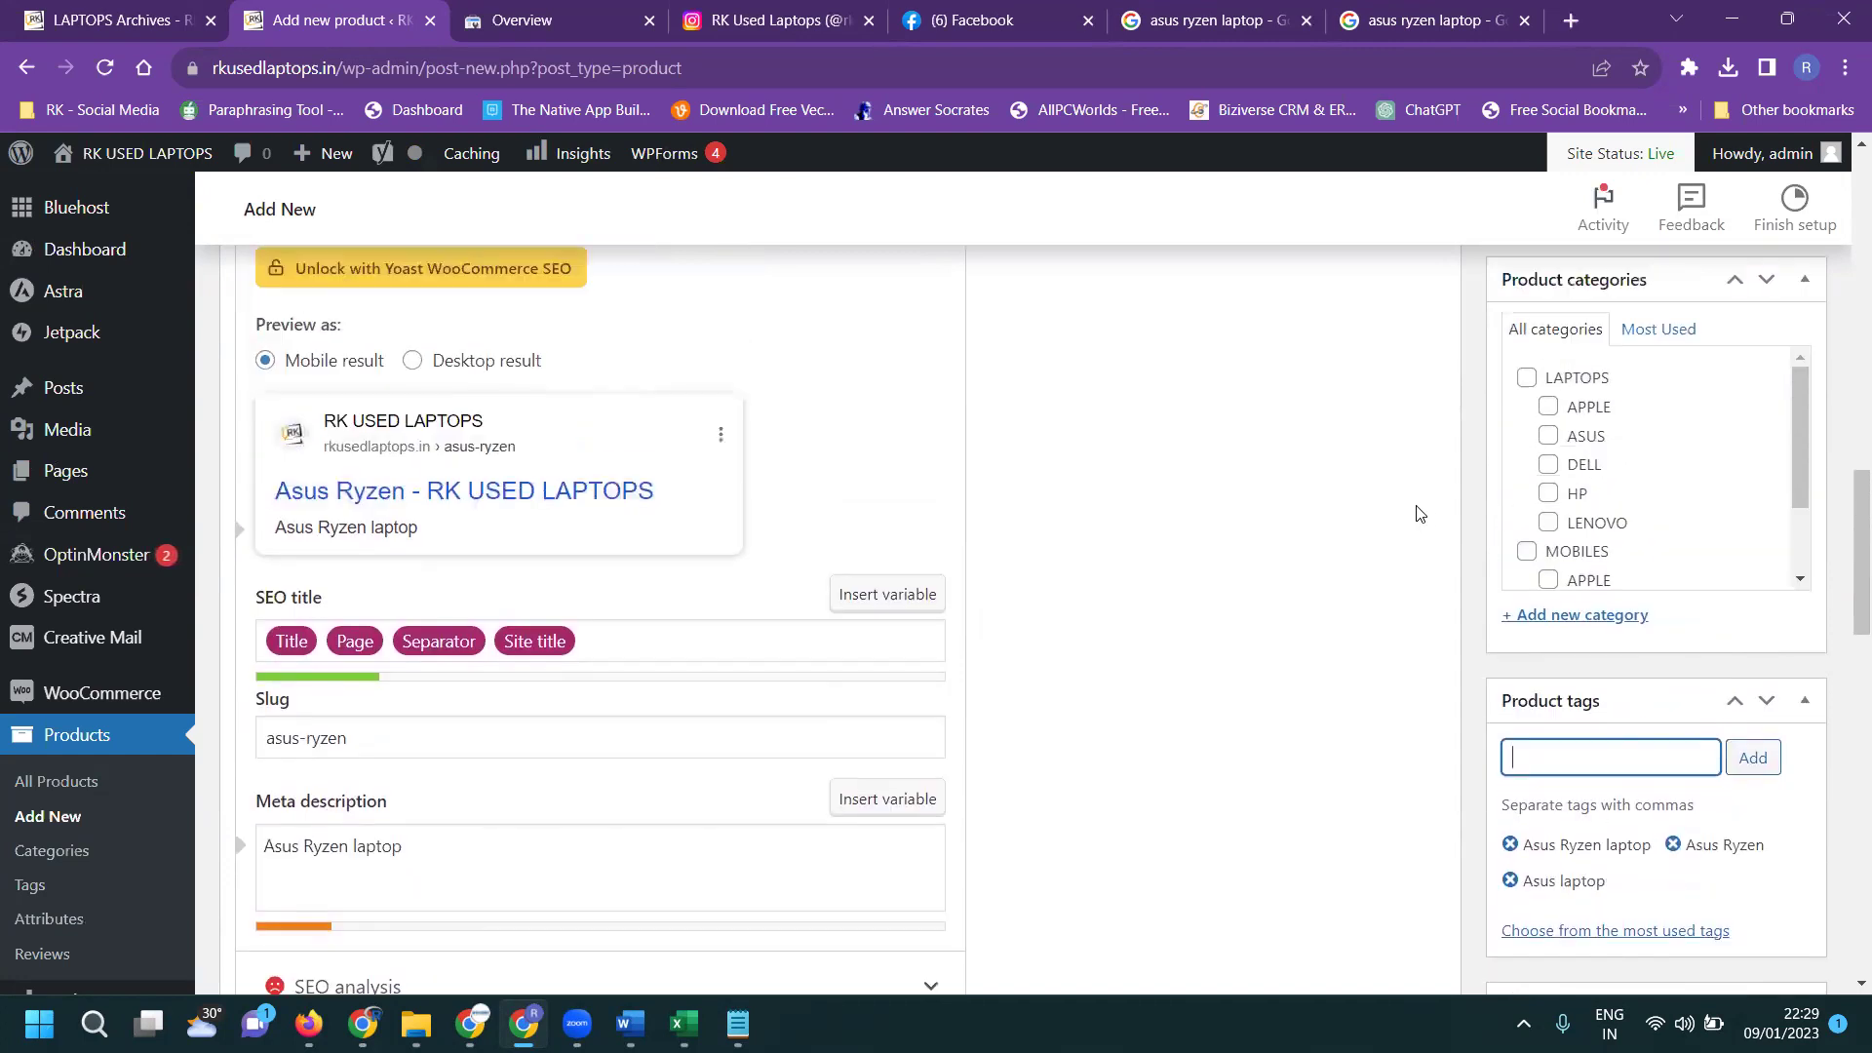
{"action": "left_click", "coordinate": [1541, 378]}
{"action": "left_click", "coordinate": [1549, 436]}
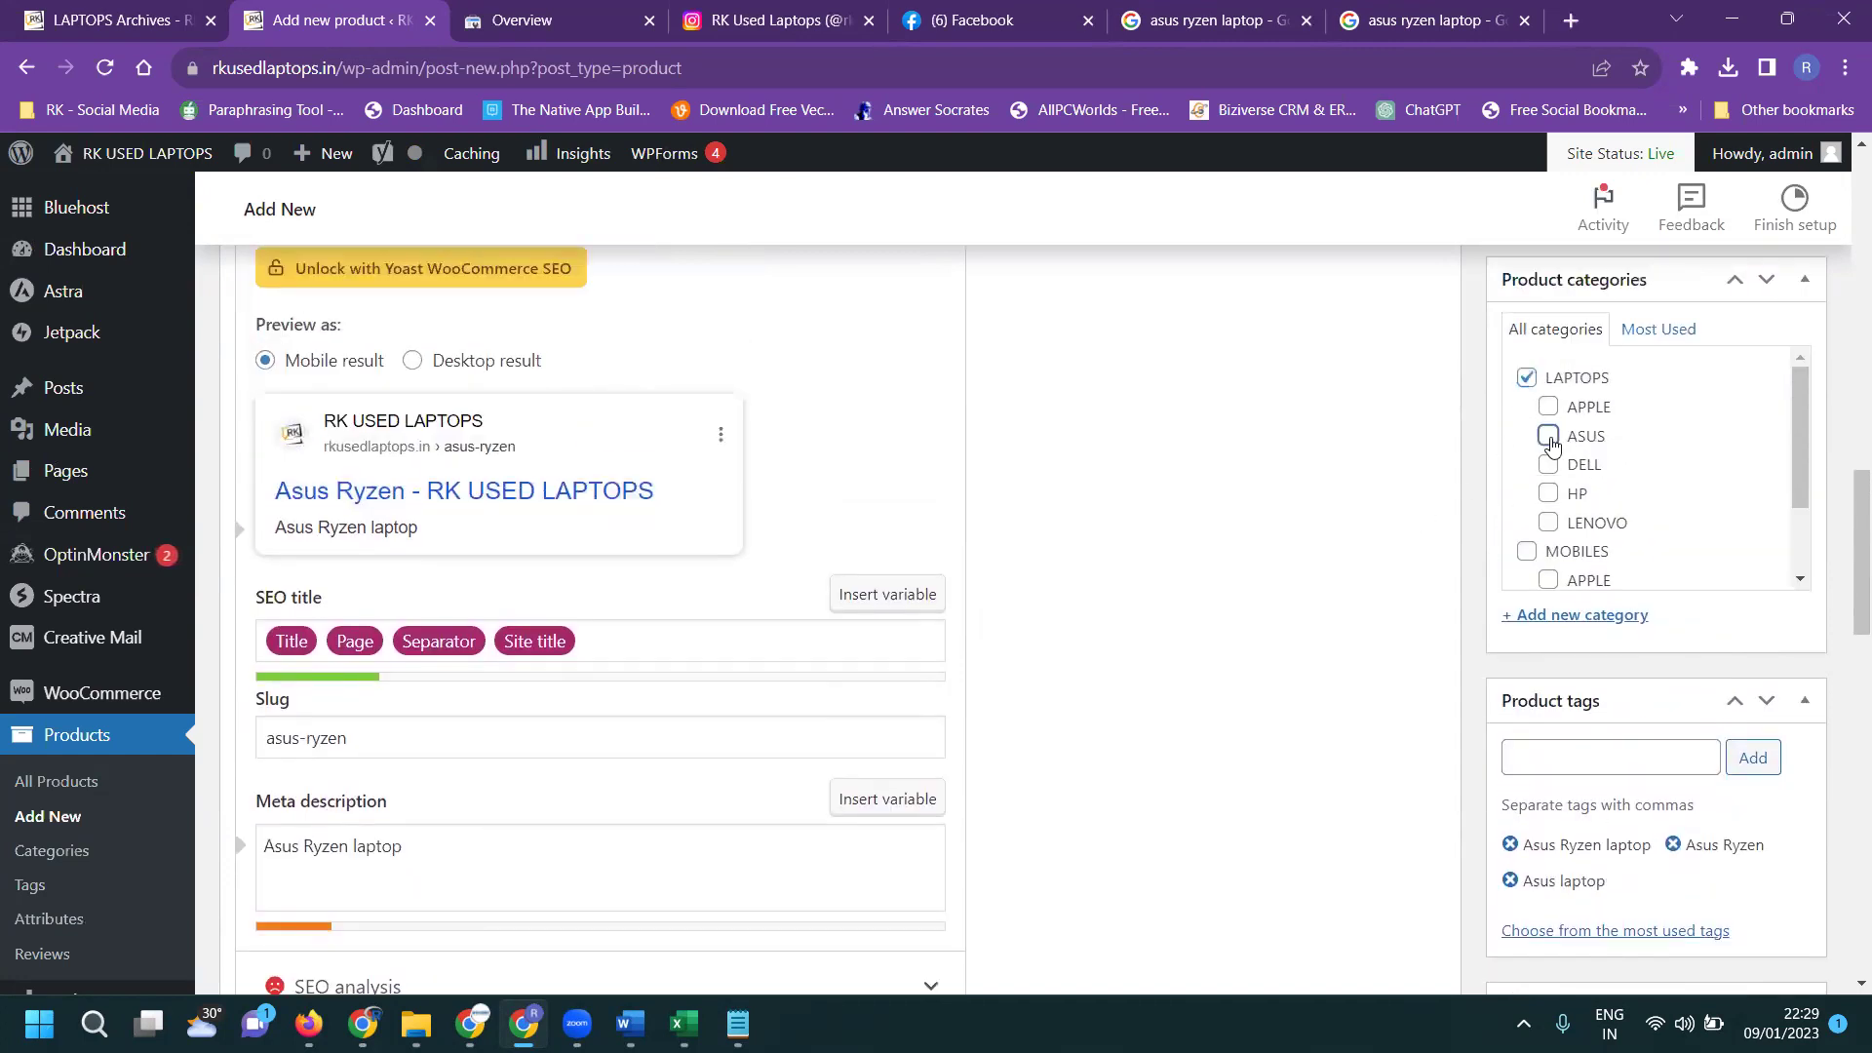
Copy all the Notepad notes into the product short description and remove the 39000 price line from it
{"action": "key", "text": "alt+Tab"}
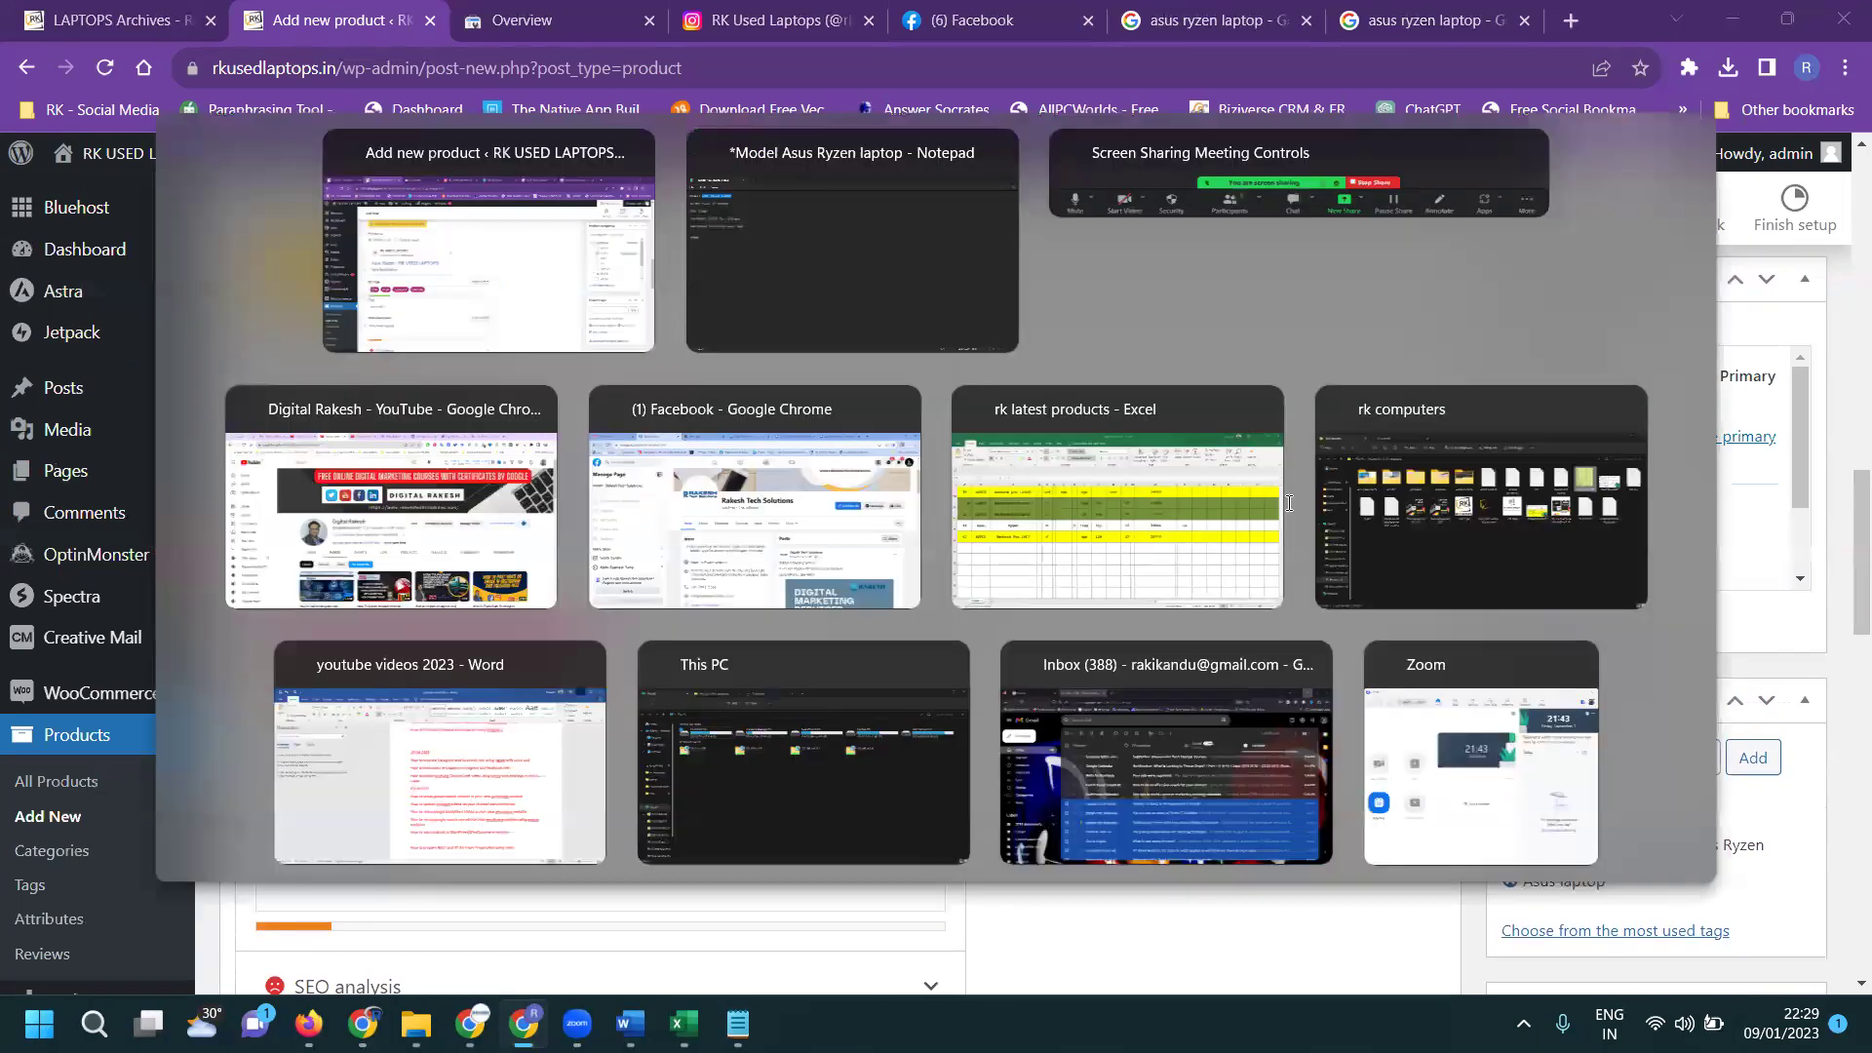
{"action": "key", "text": "ctrl+a"}
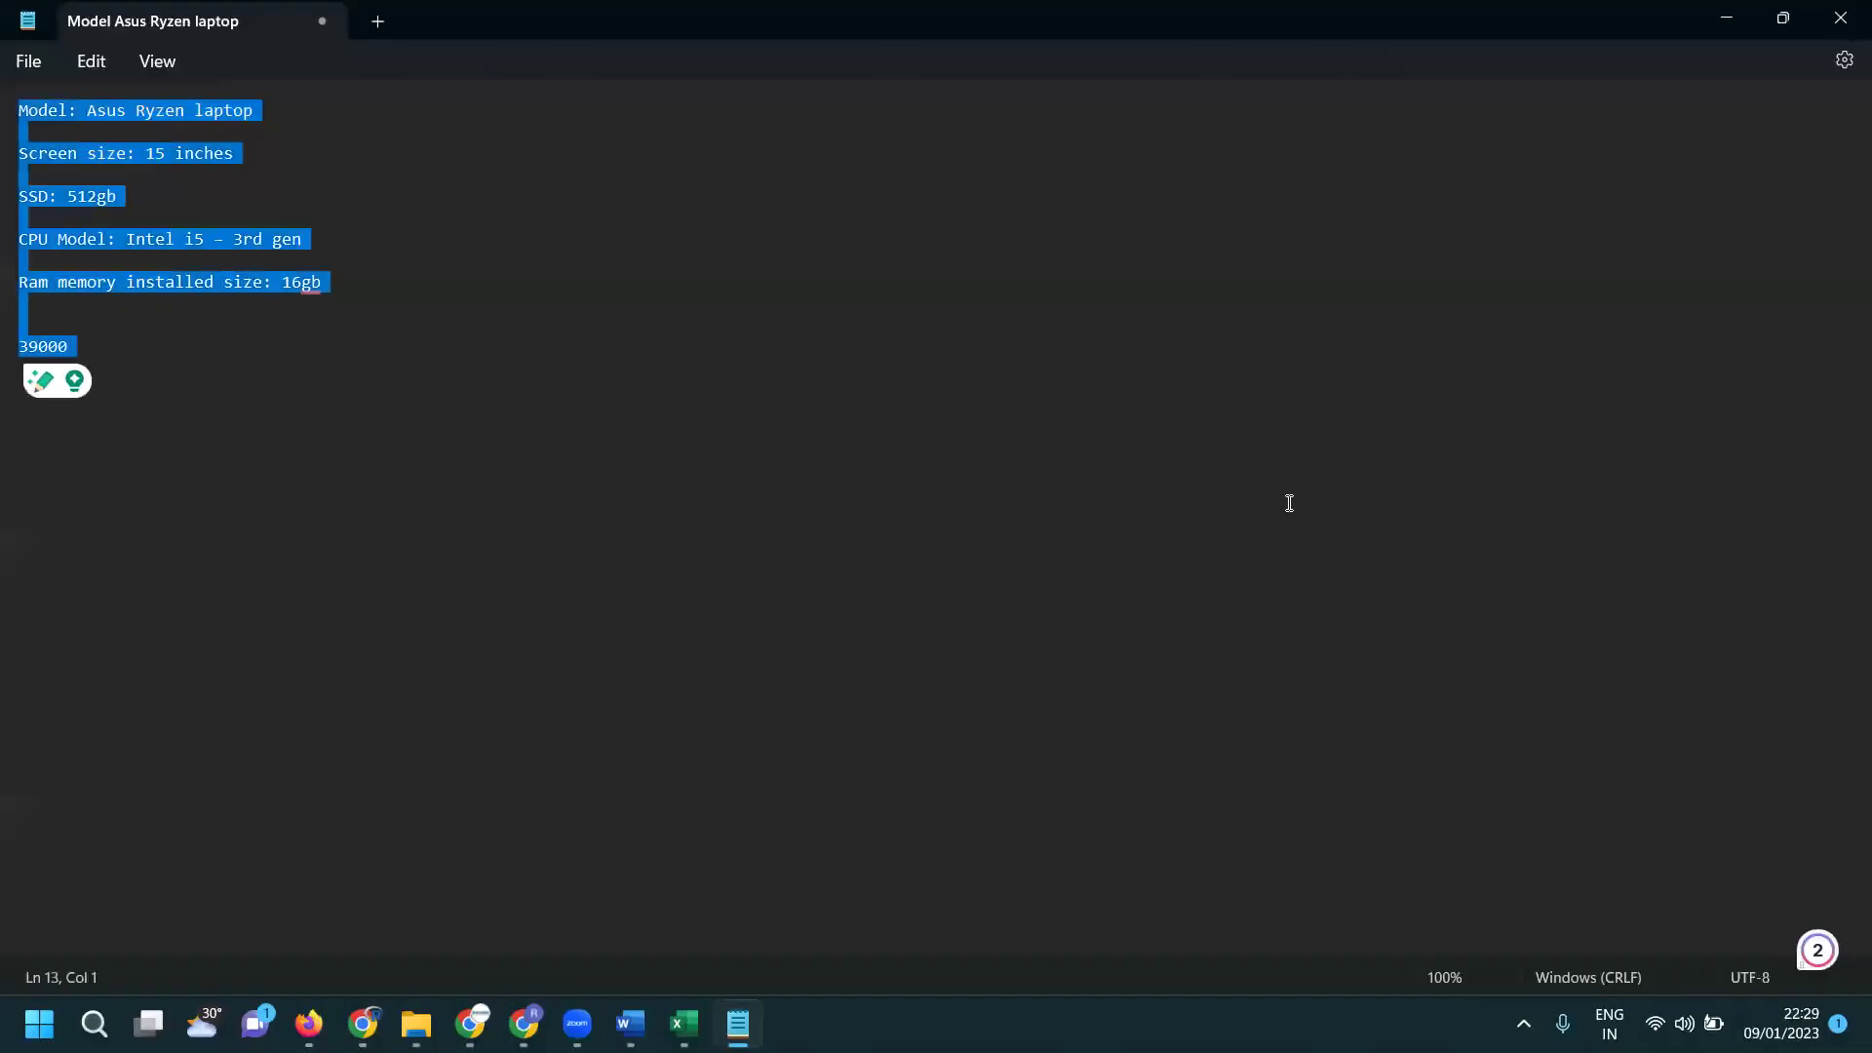
{"action": "key", "text": "alt+Tab"}
{"action": "scroll", "coordinate": [965, 531], "scroll_direction": "down", "scroll_amount": 10}
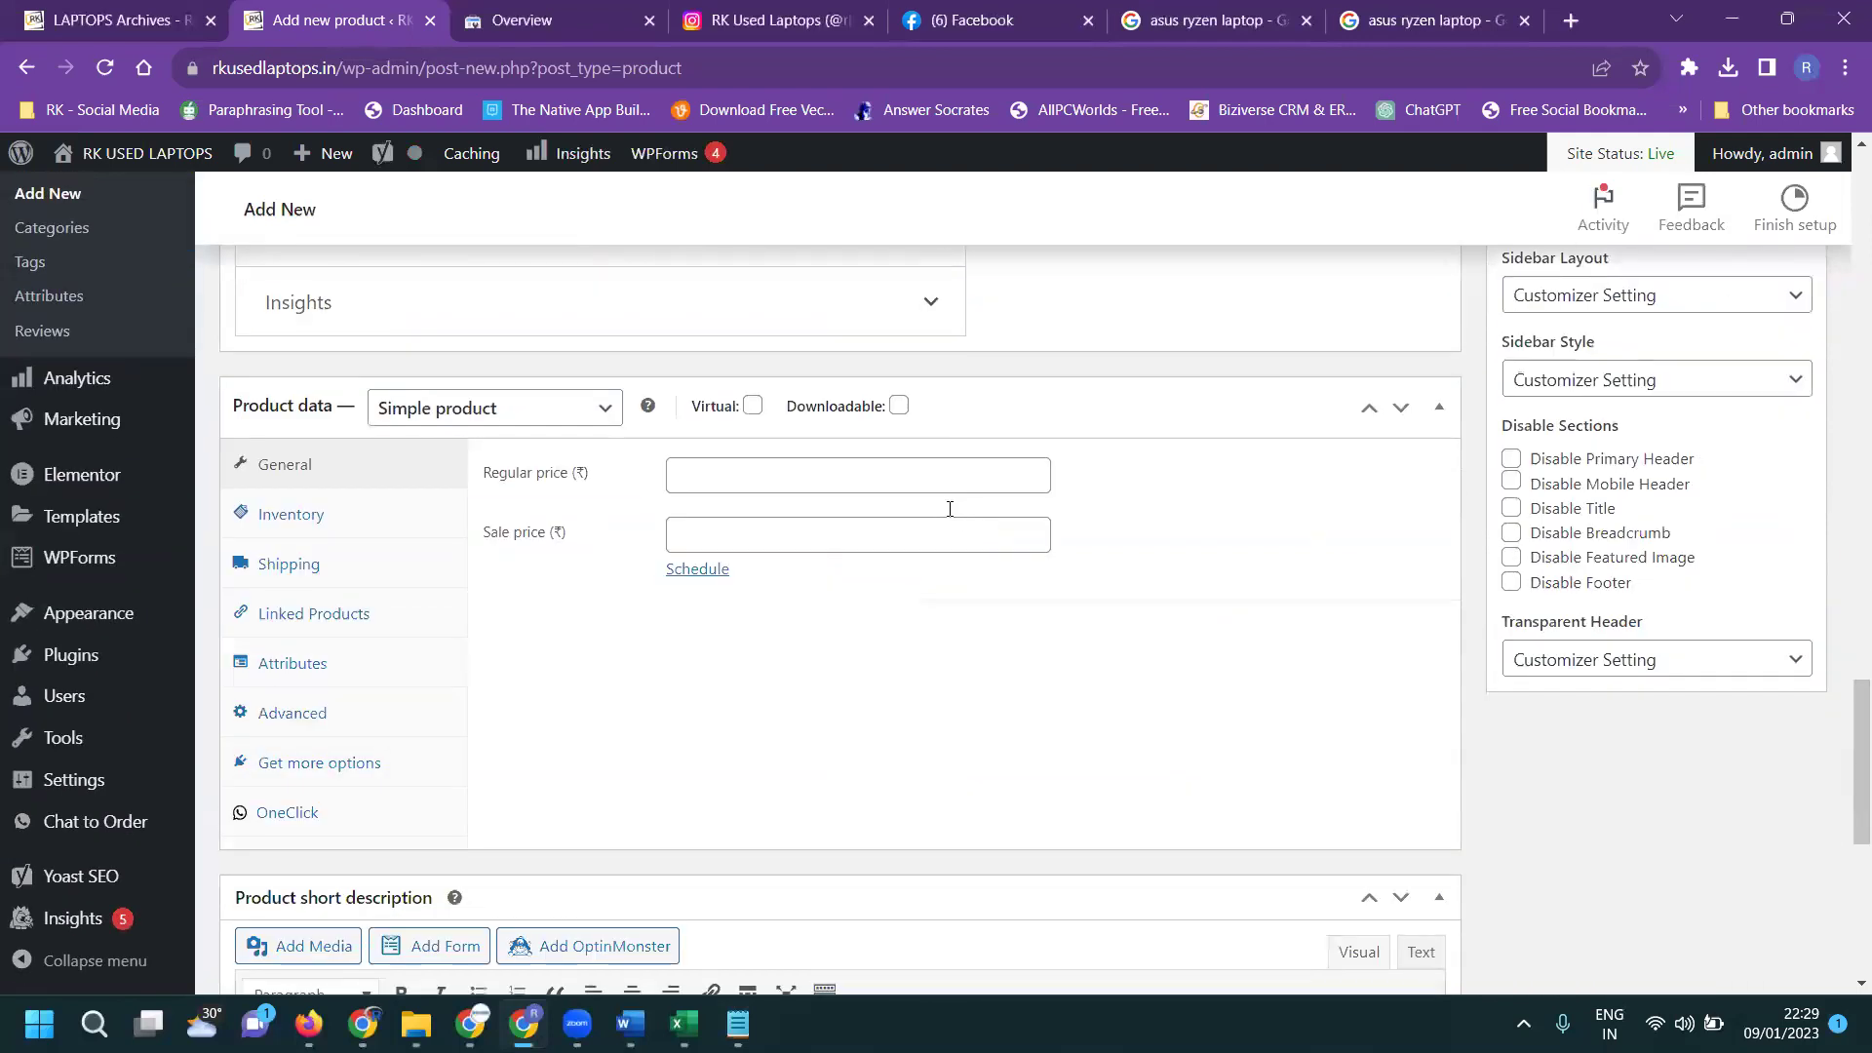
{"action": "scroll", "coordinate": [950, 508], "scroll_direction": "down", "scroll_amount": 6}
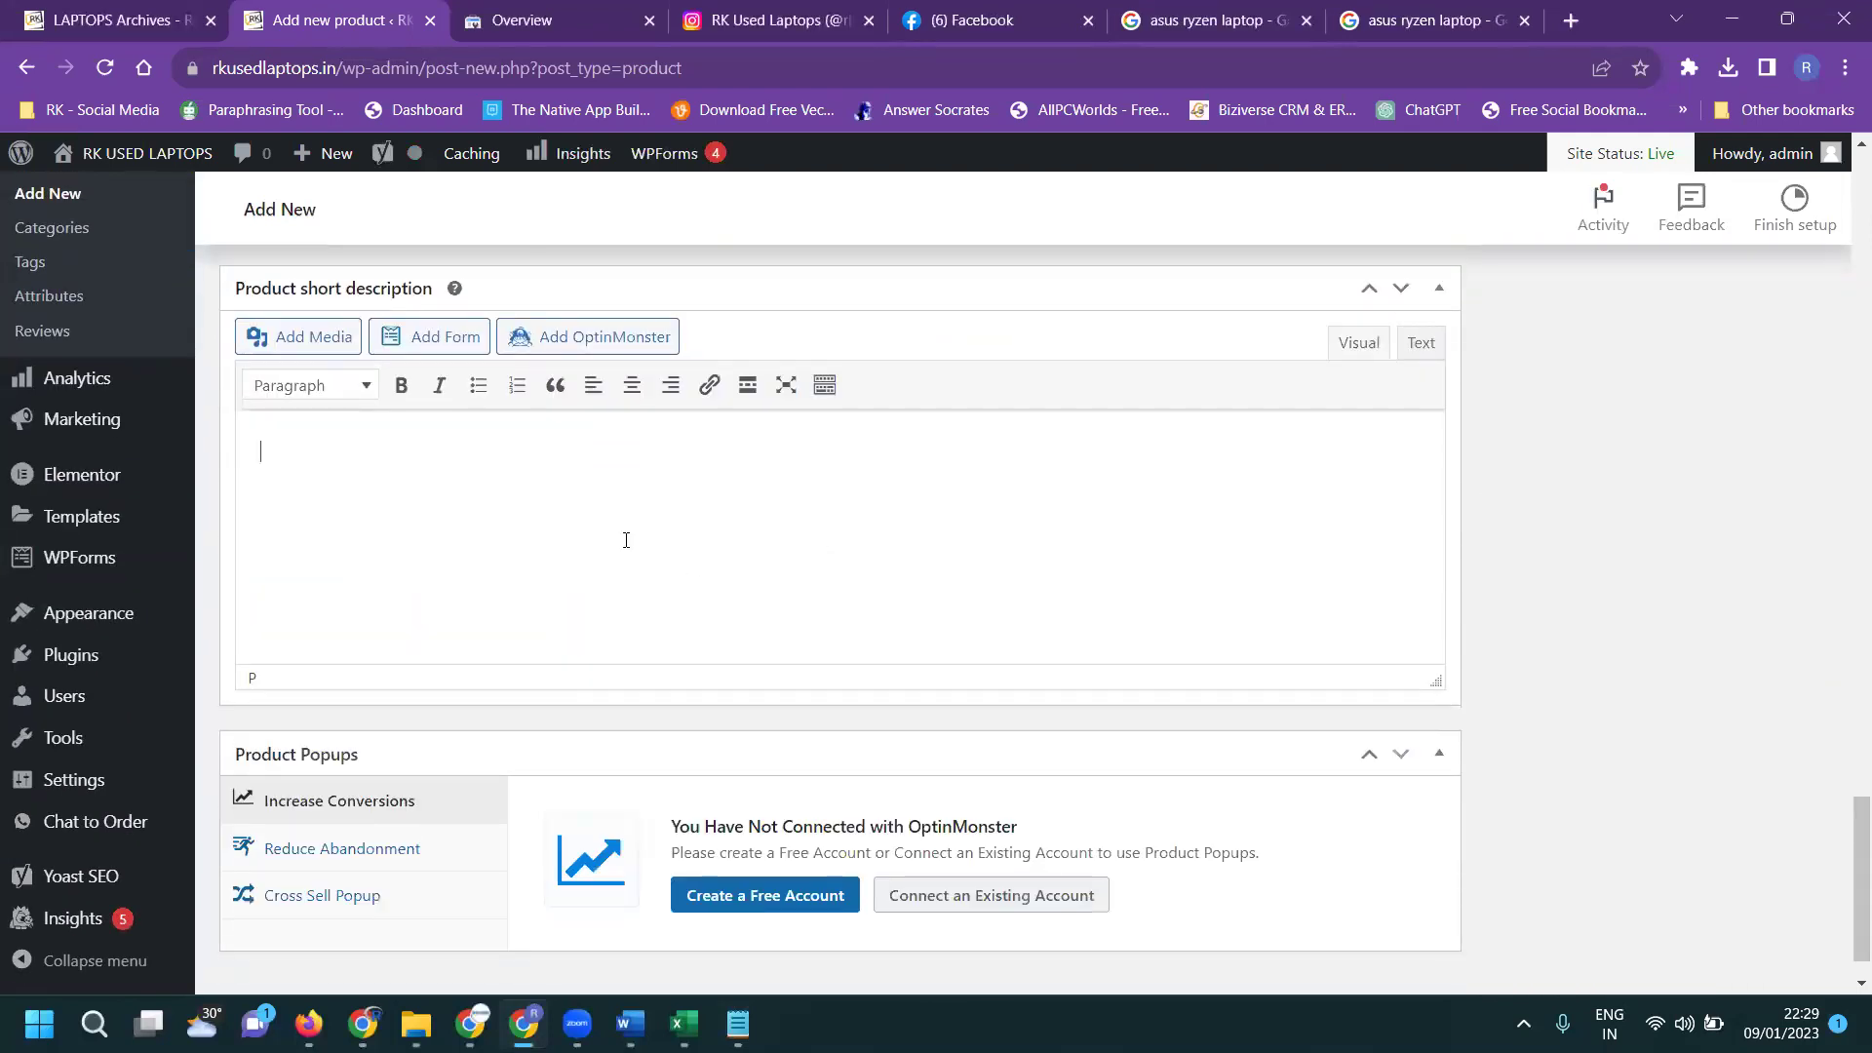
{"action": "key", "text": "ctrl+v"}
{"action": "scroll", "coordinate": [501, 573], "scroll_direction": "down", "scroll_amount": 1}
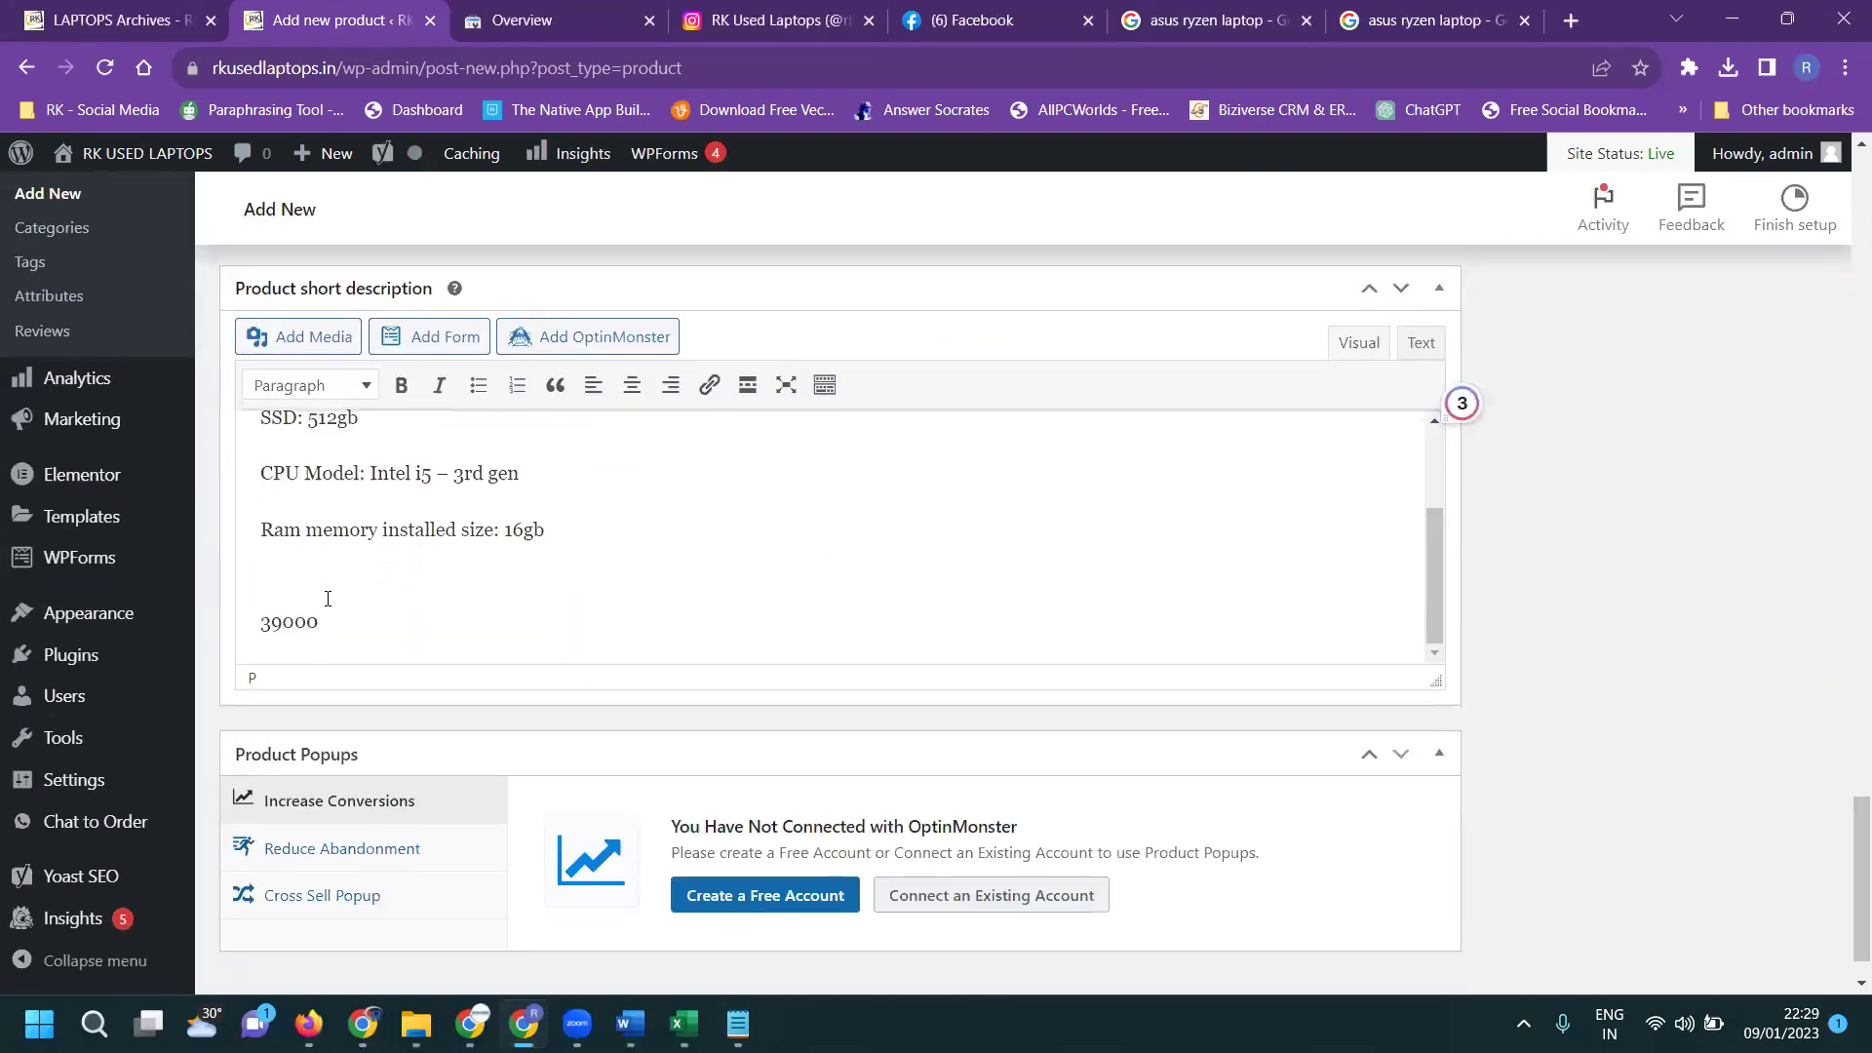
{"action": "double_click", "coordinate": [293, 621]}
{"action": "key", "text": "BackSpace"}
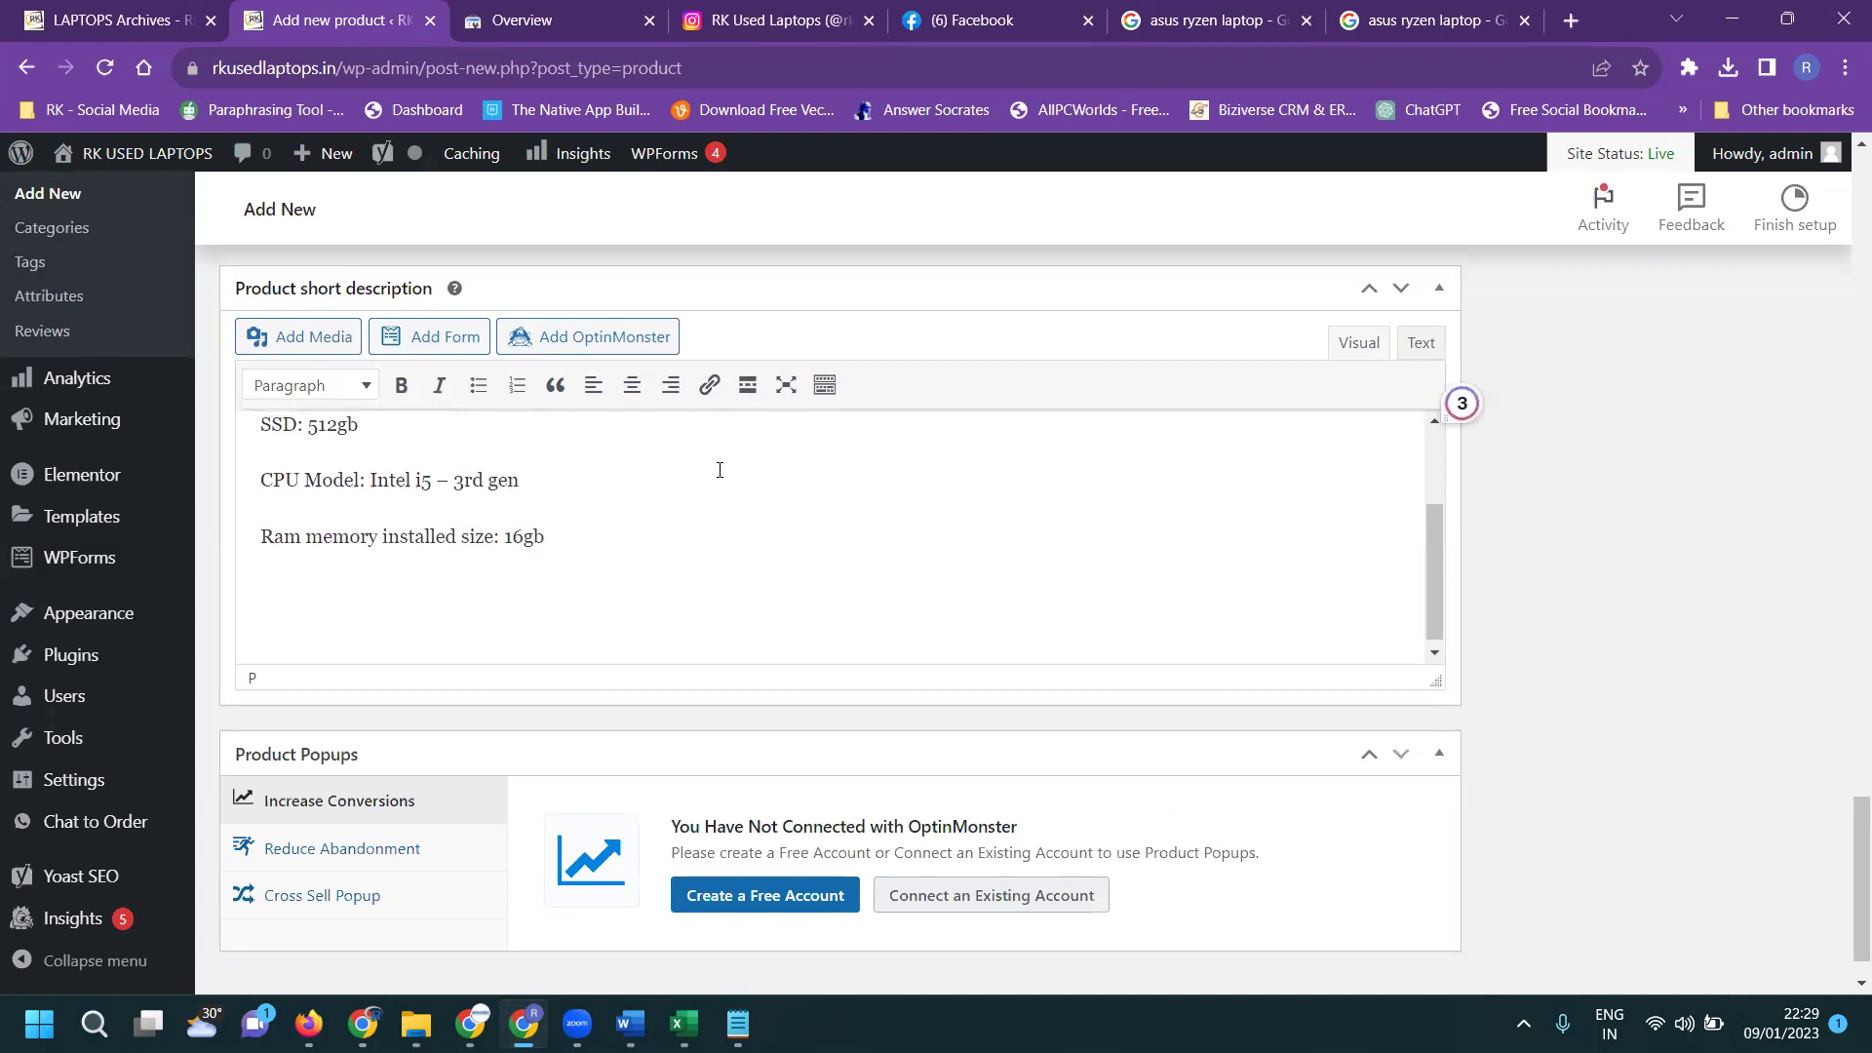
Set the product's regular price to 39000
{"action": "scroll", "coordinate": [720, 470], "scroll_direction": "up", "scroll_amount": 2}
{"action": "scroll", "coordinate": [1183, 497], "scroll_direction": "up", "scroll_amount": 8}
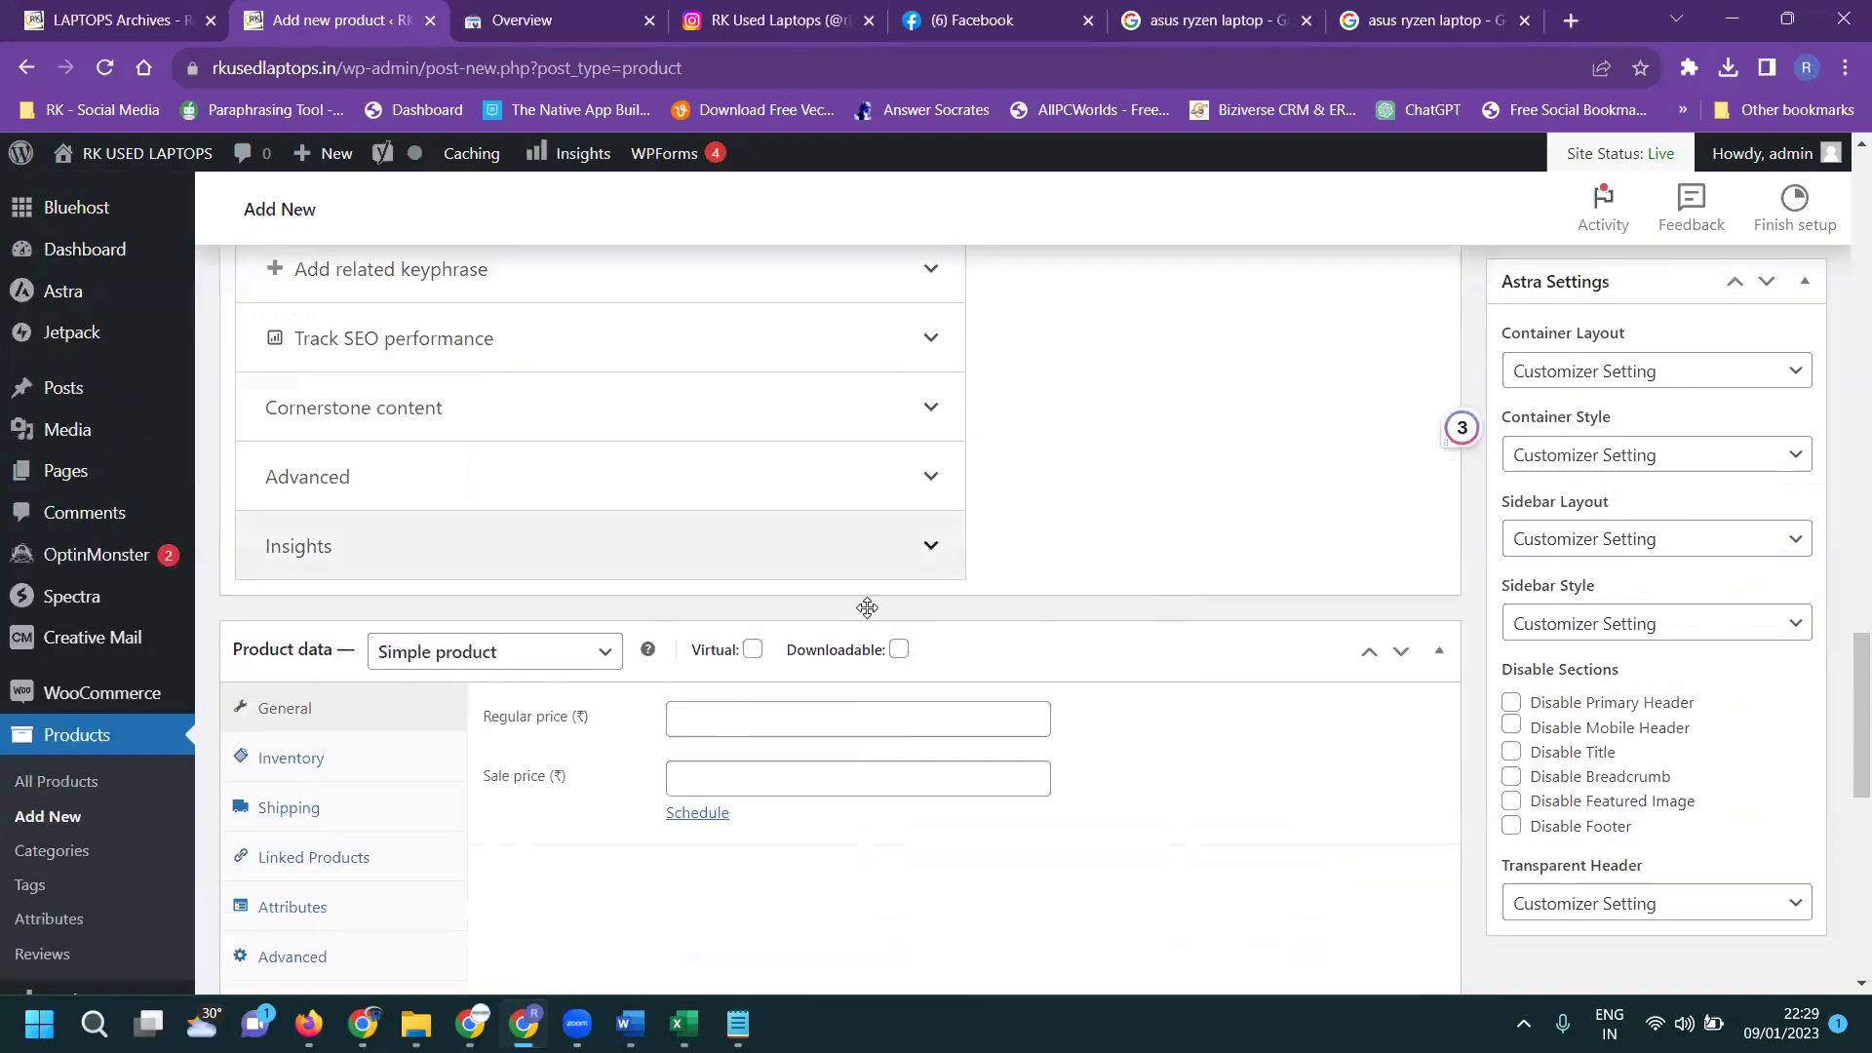
{"action": "left_click", "coordinate": [823, 716]}
{"action": "type", "text": "39000"}
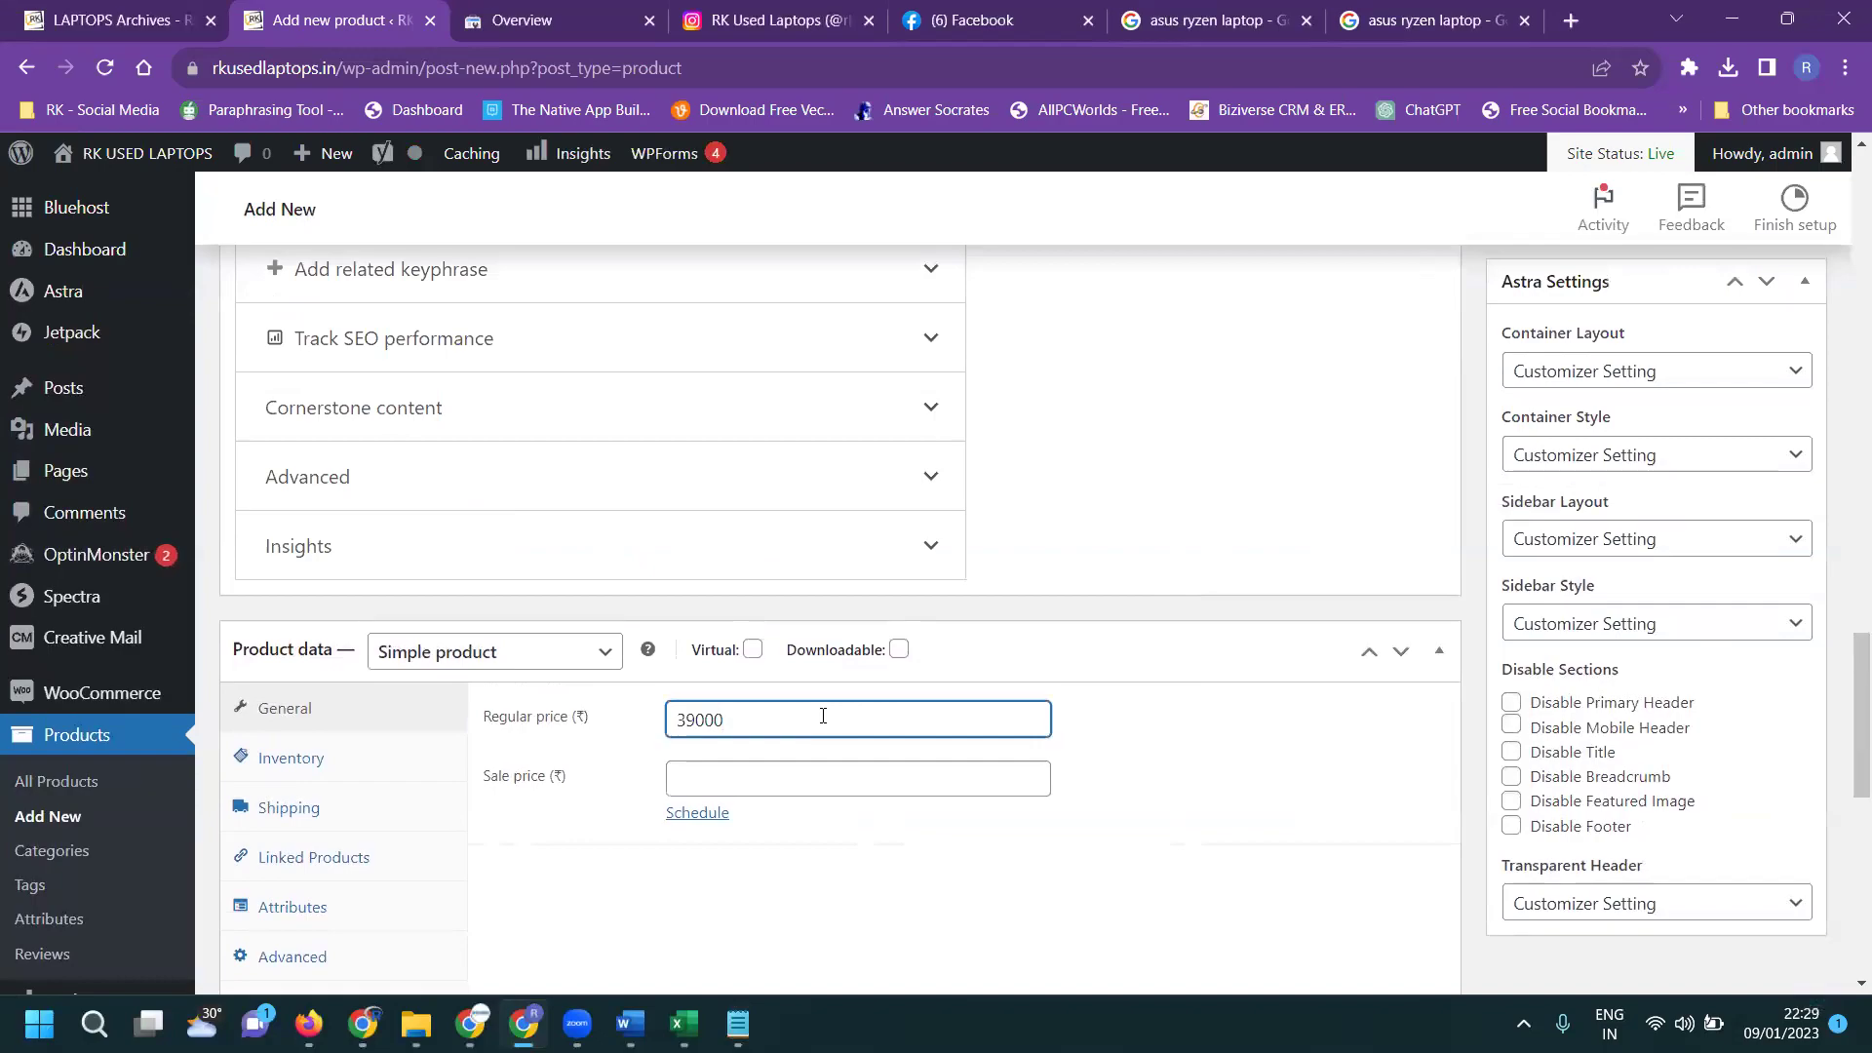
Copy the specifications without the price from Notepad, model line through RAM size, into the main product description
{"action": "key", "text": "alt+Tab"}
{"action": "left_click_drag", "start_coordinate": [378, 317], "coordinate": [24, 117]}
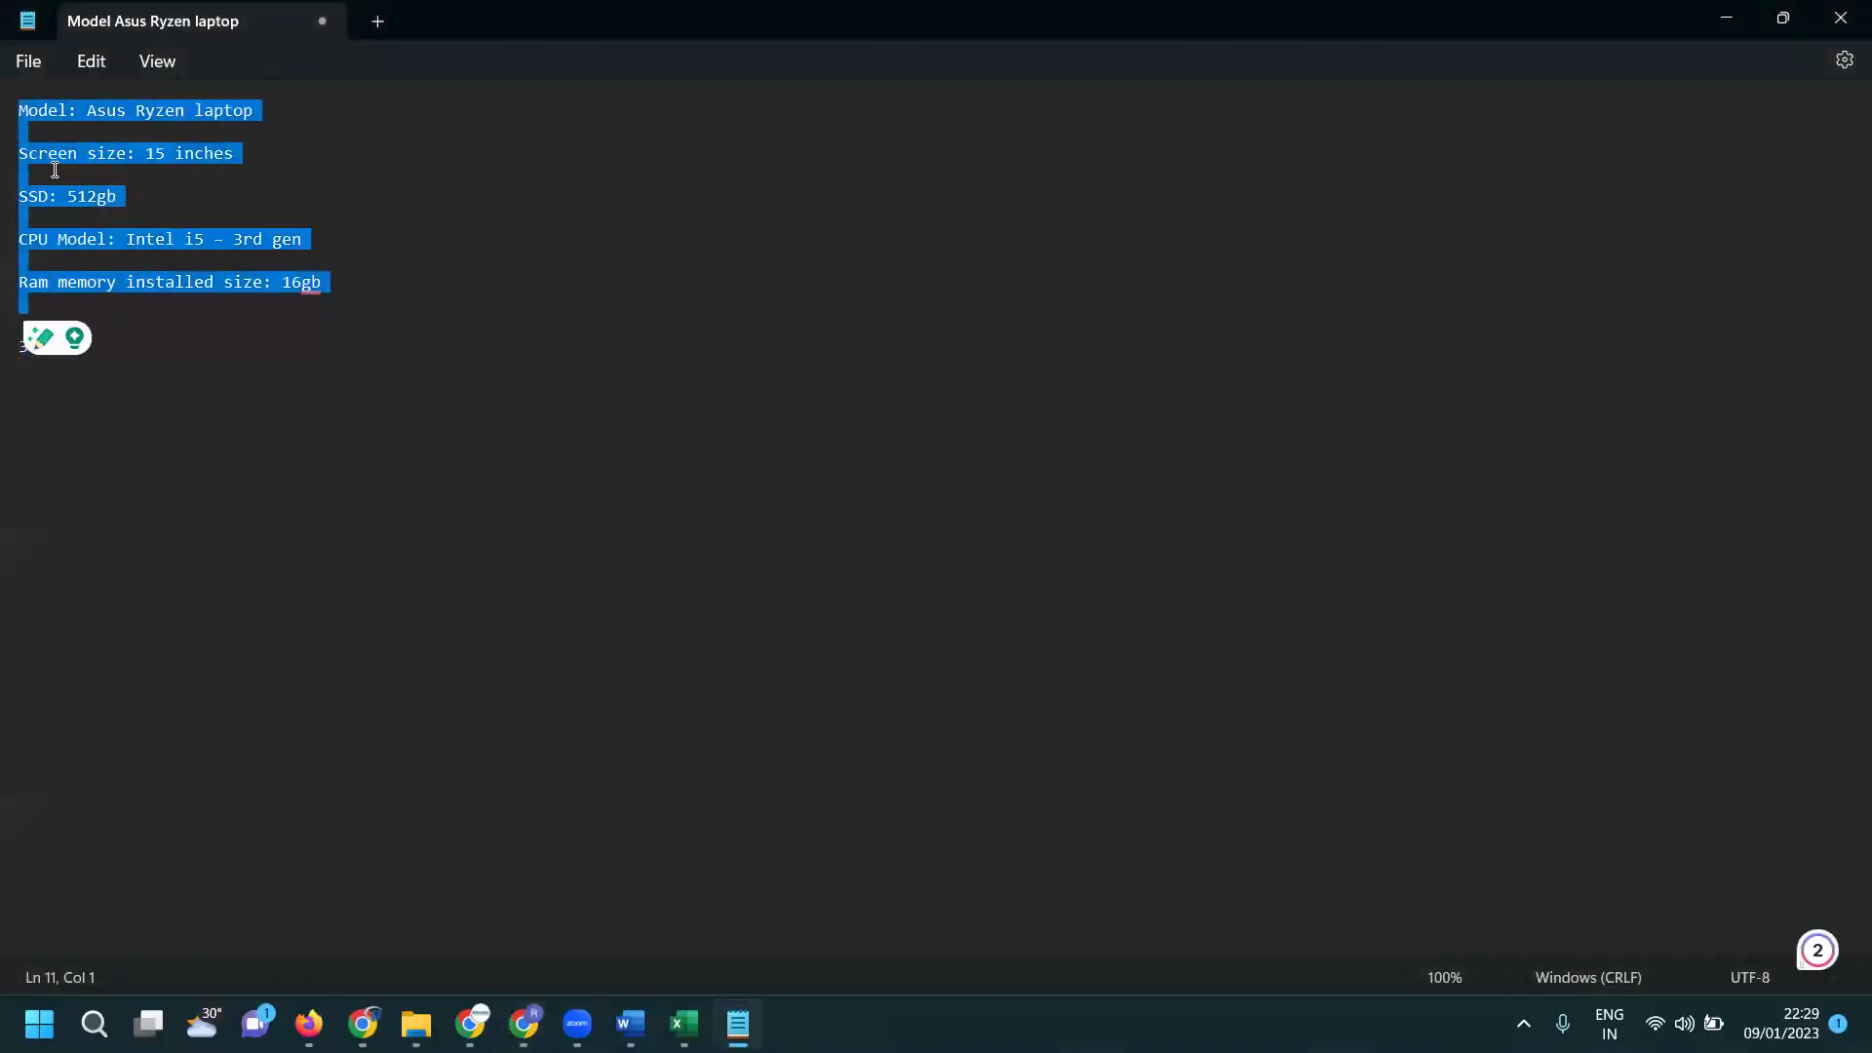
{"action": "key", "text": "alt+Tab"}
{"action": "scroll", "coordinate": [575, 556], "scroll_direction": "up", "scroll_amount": 10}
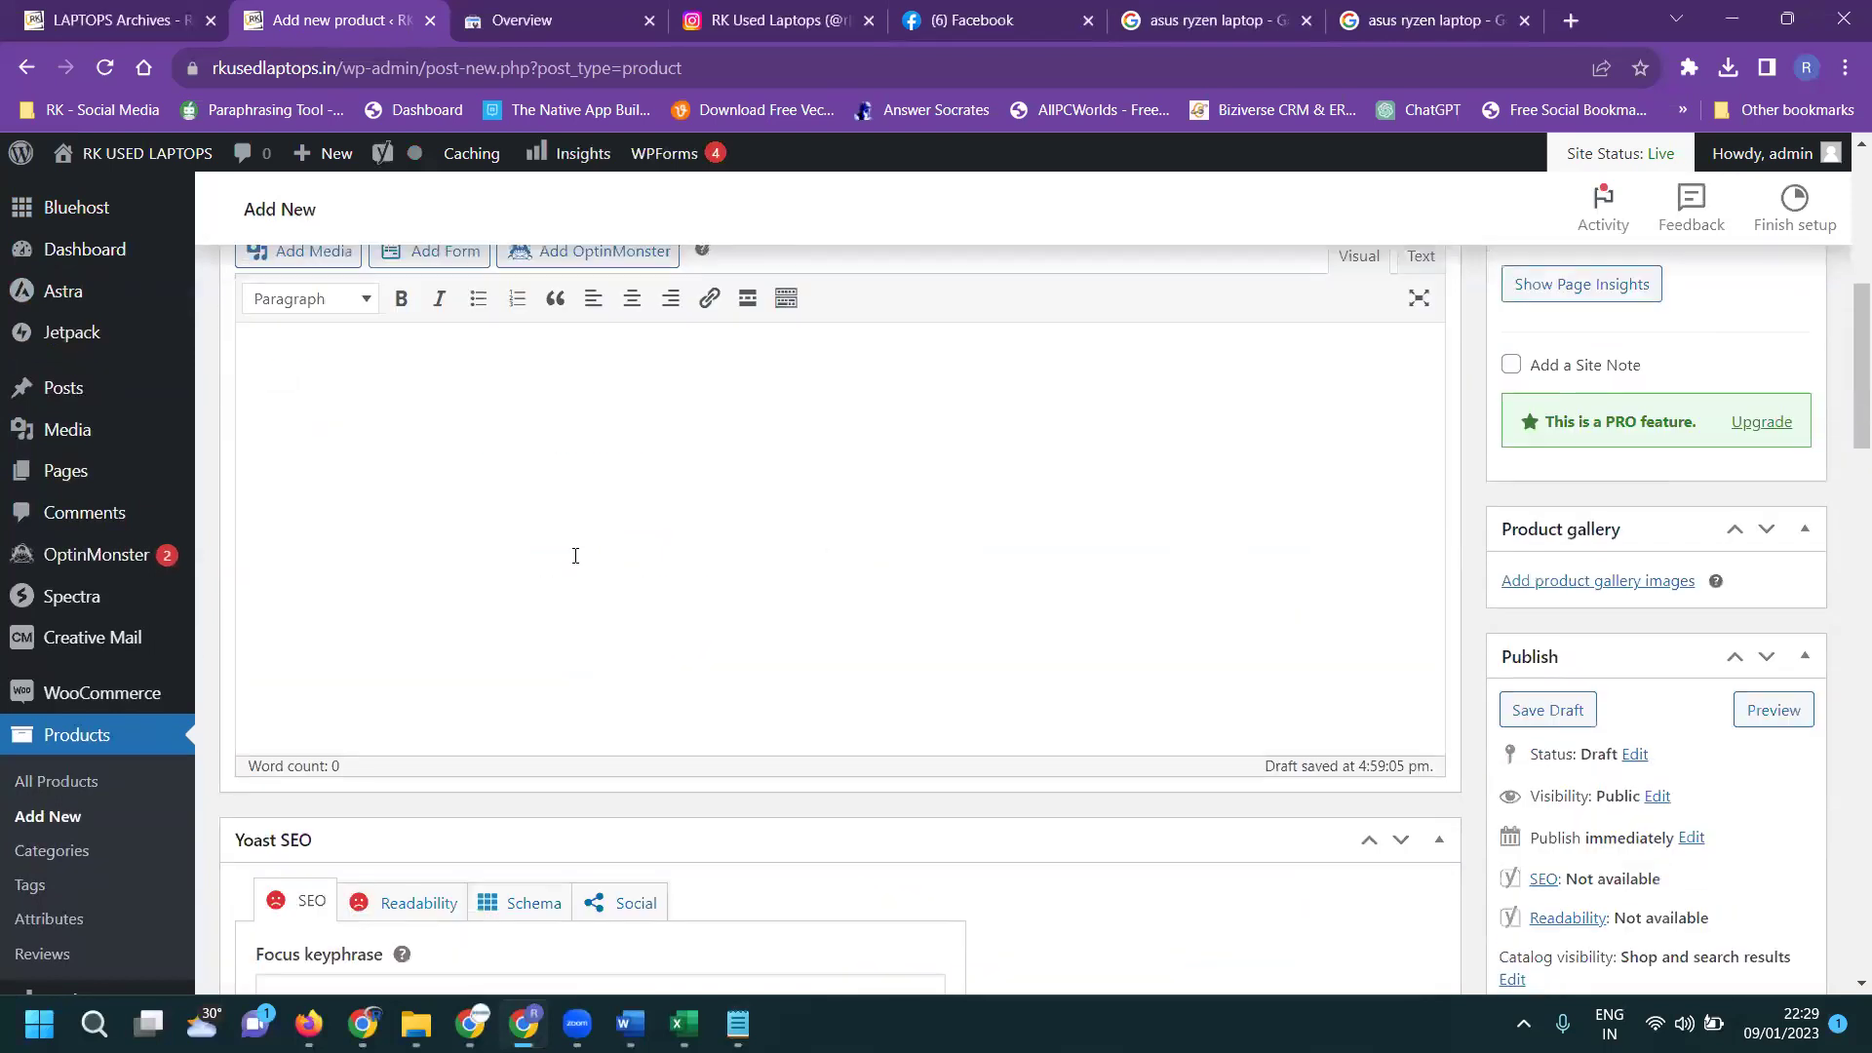
{"action": "scroll", "coordinate": [576, 556], "scroll_direction": "up", "scroll_amount": 1}
{"action": "type", "text": "Model: Asus Ryzen laptop Screen size: 15 inches SSD: 512gb CPU Model: Intel i5 – 3rd gen Ram memory installed size: 16gb"}
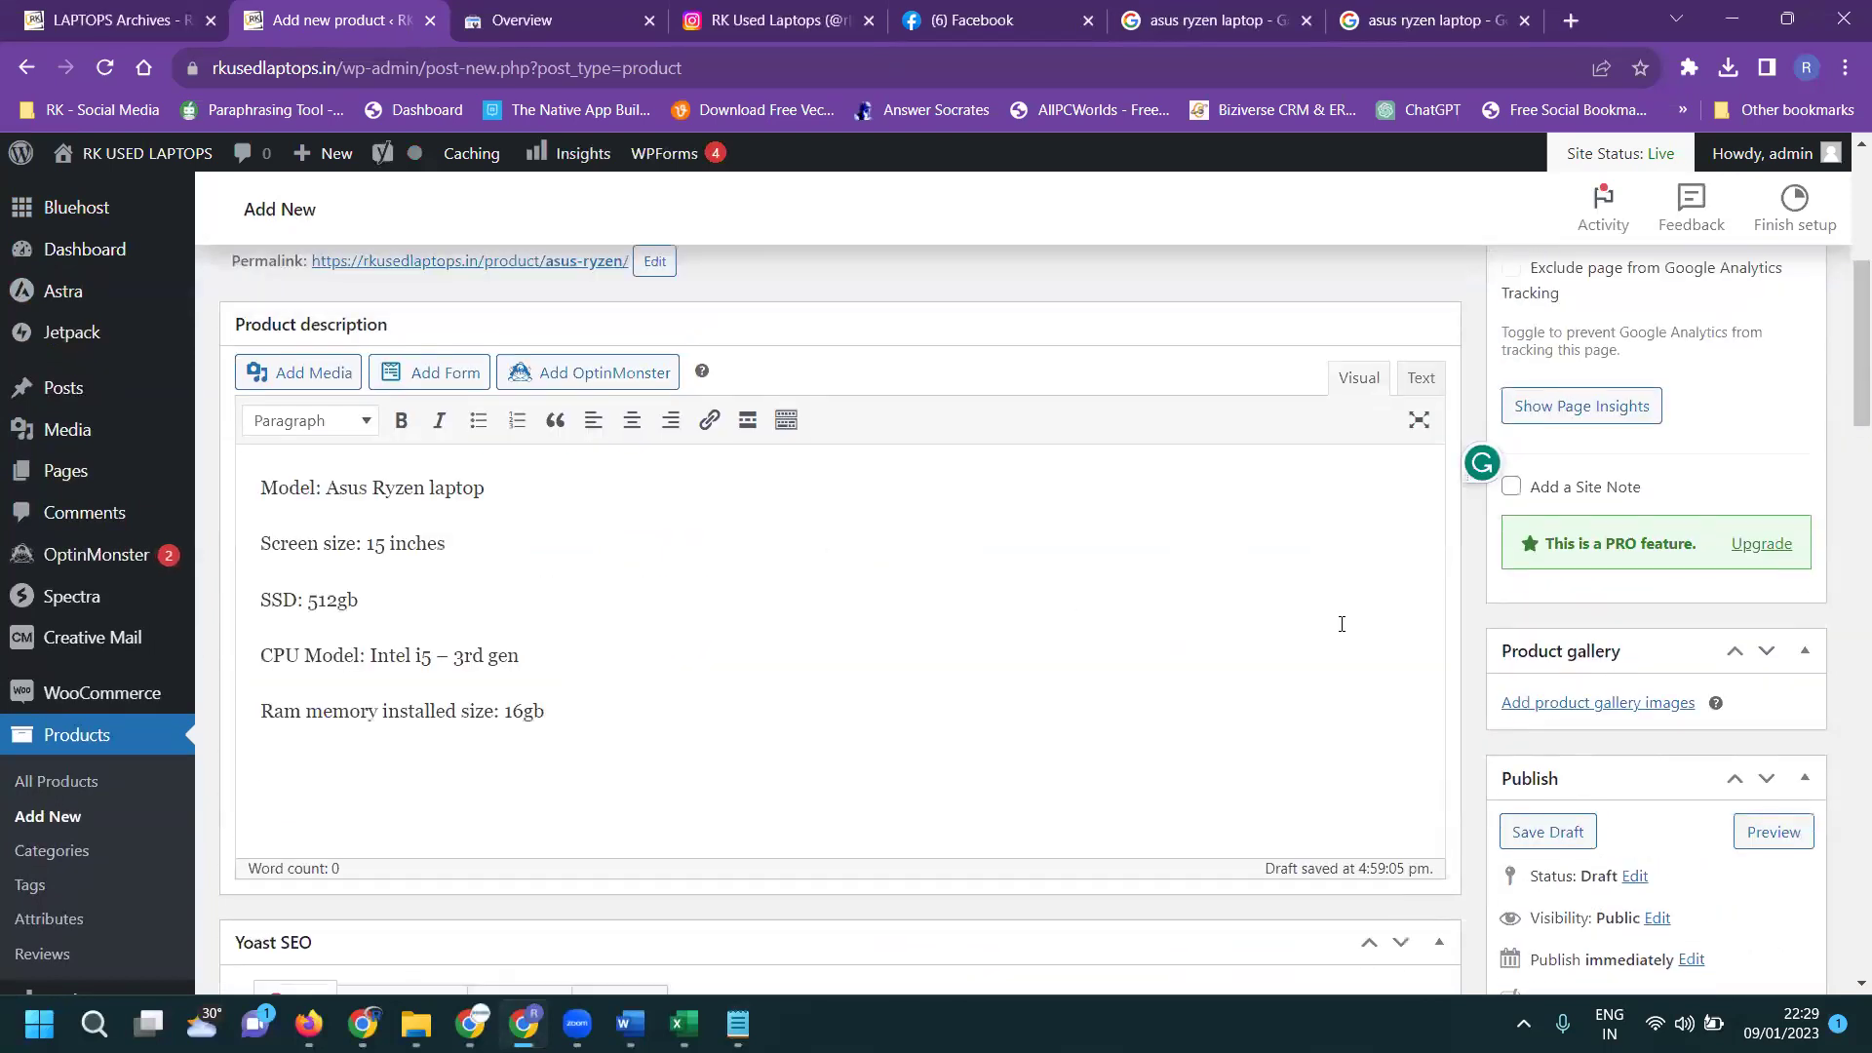
Upload the first asus ryzen laptop image from the rk computers\asus ryzen laptop folder on the Projects (F:) drive for the product image
{"action": "scroll", "coordinate": [1572, 585], "scroll_direction": "down", "scroll_amount": 2}
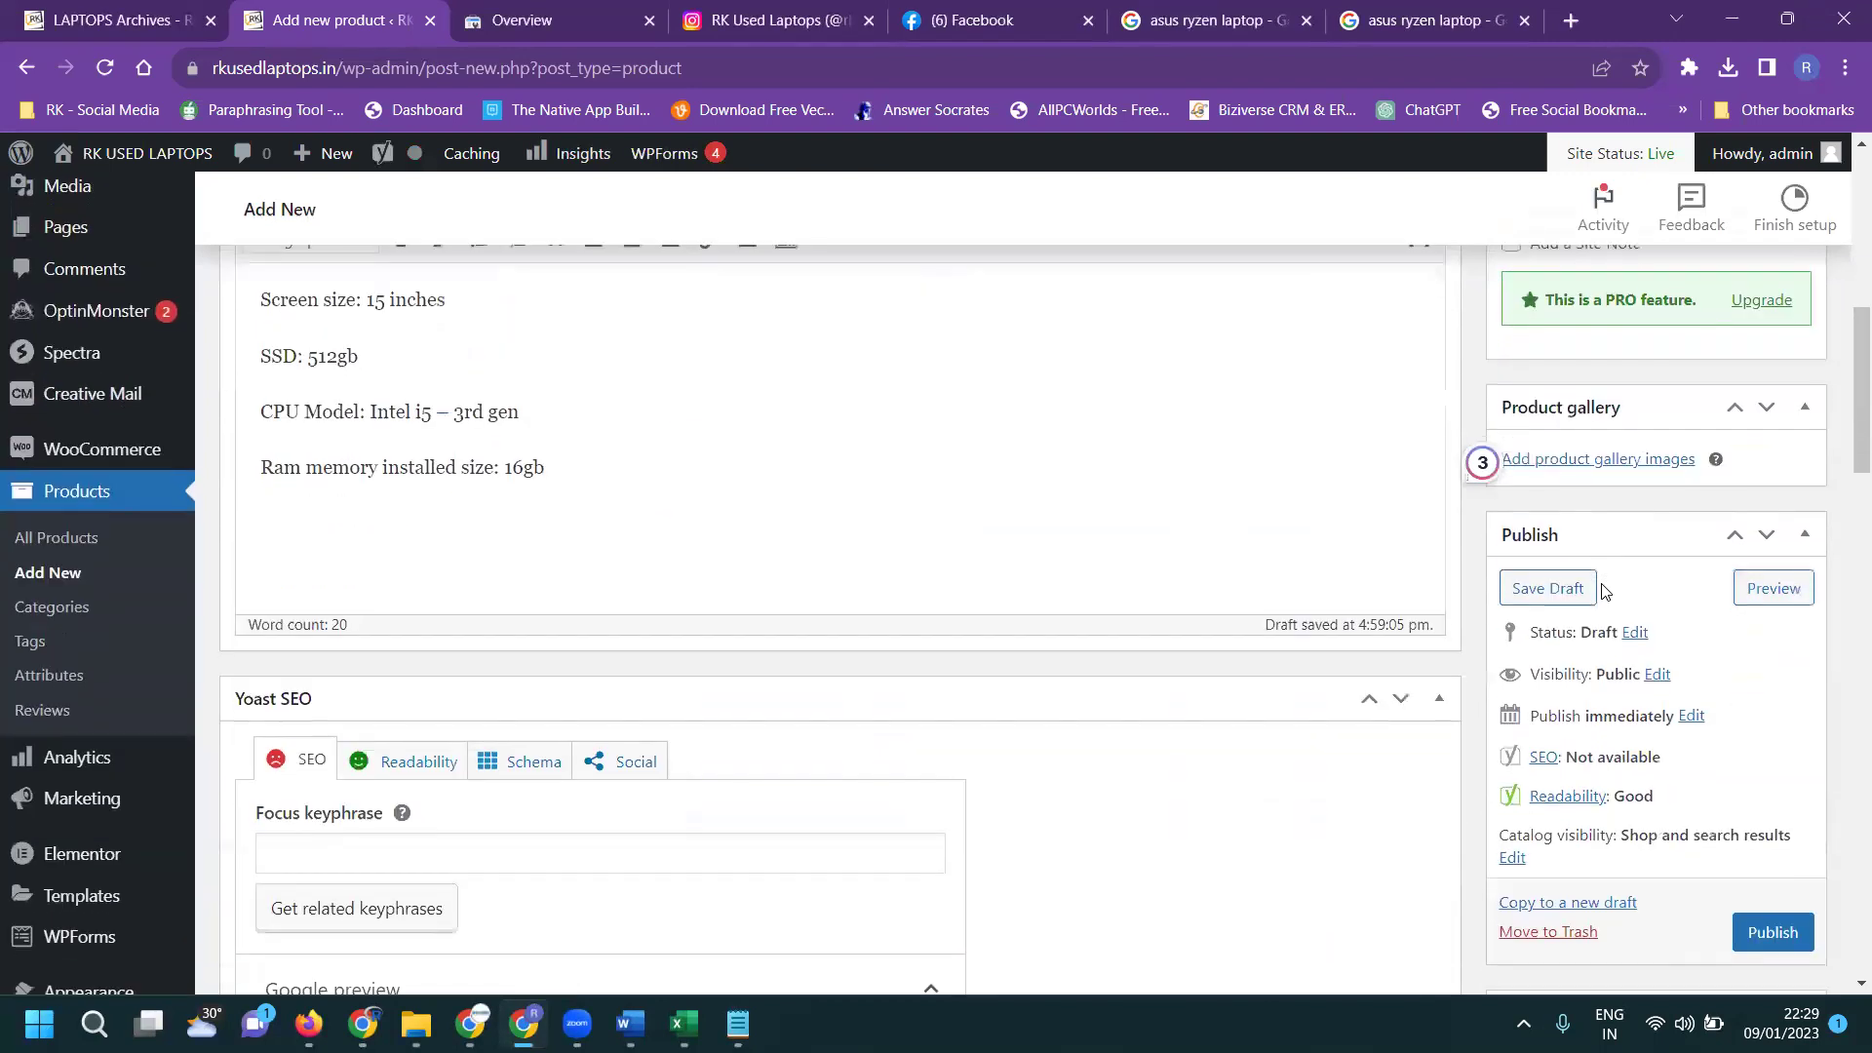
{"action": "scroll", "coordinate": [1574, 487], "scroll_direction": "down", "scroll_amount": 3}
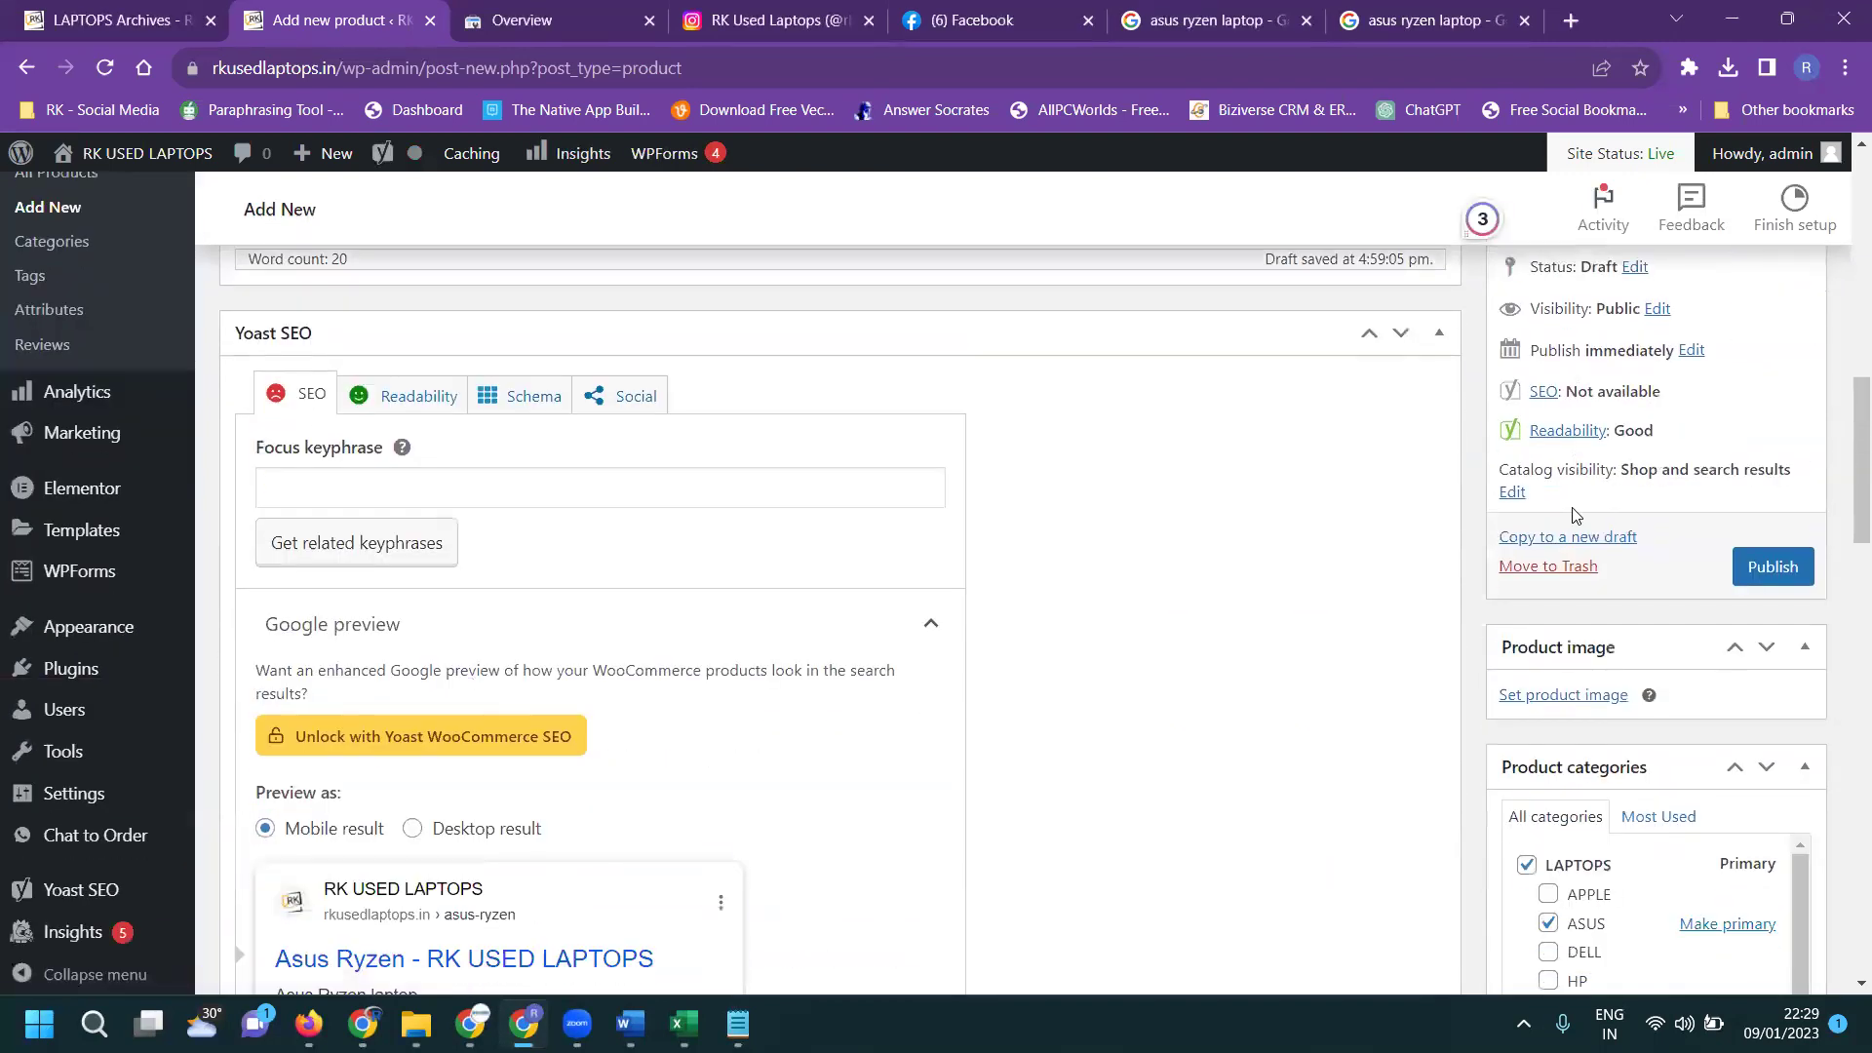
{"action": "left_click", "coordinate": [1554, 697]}
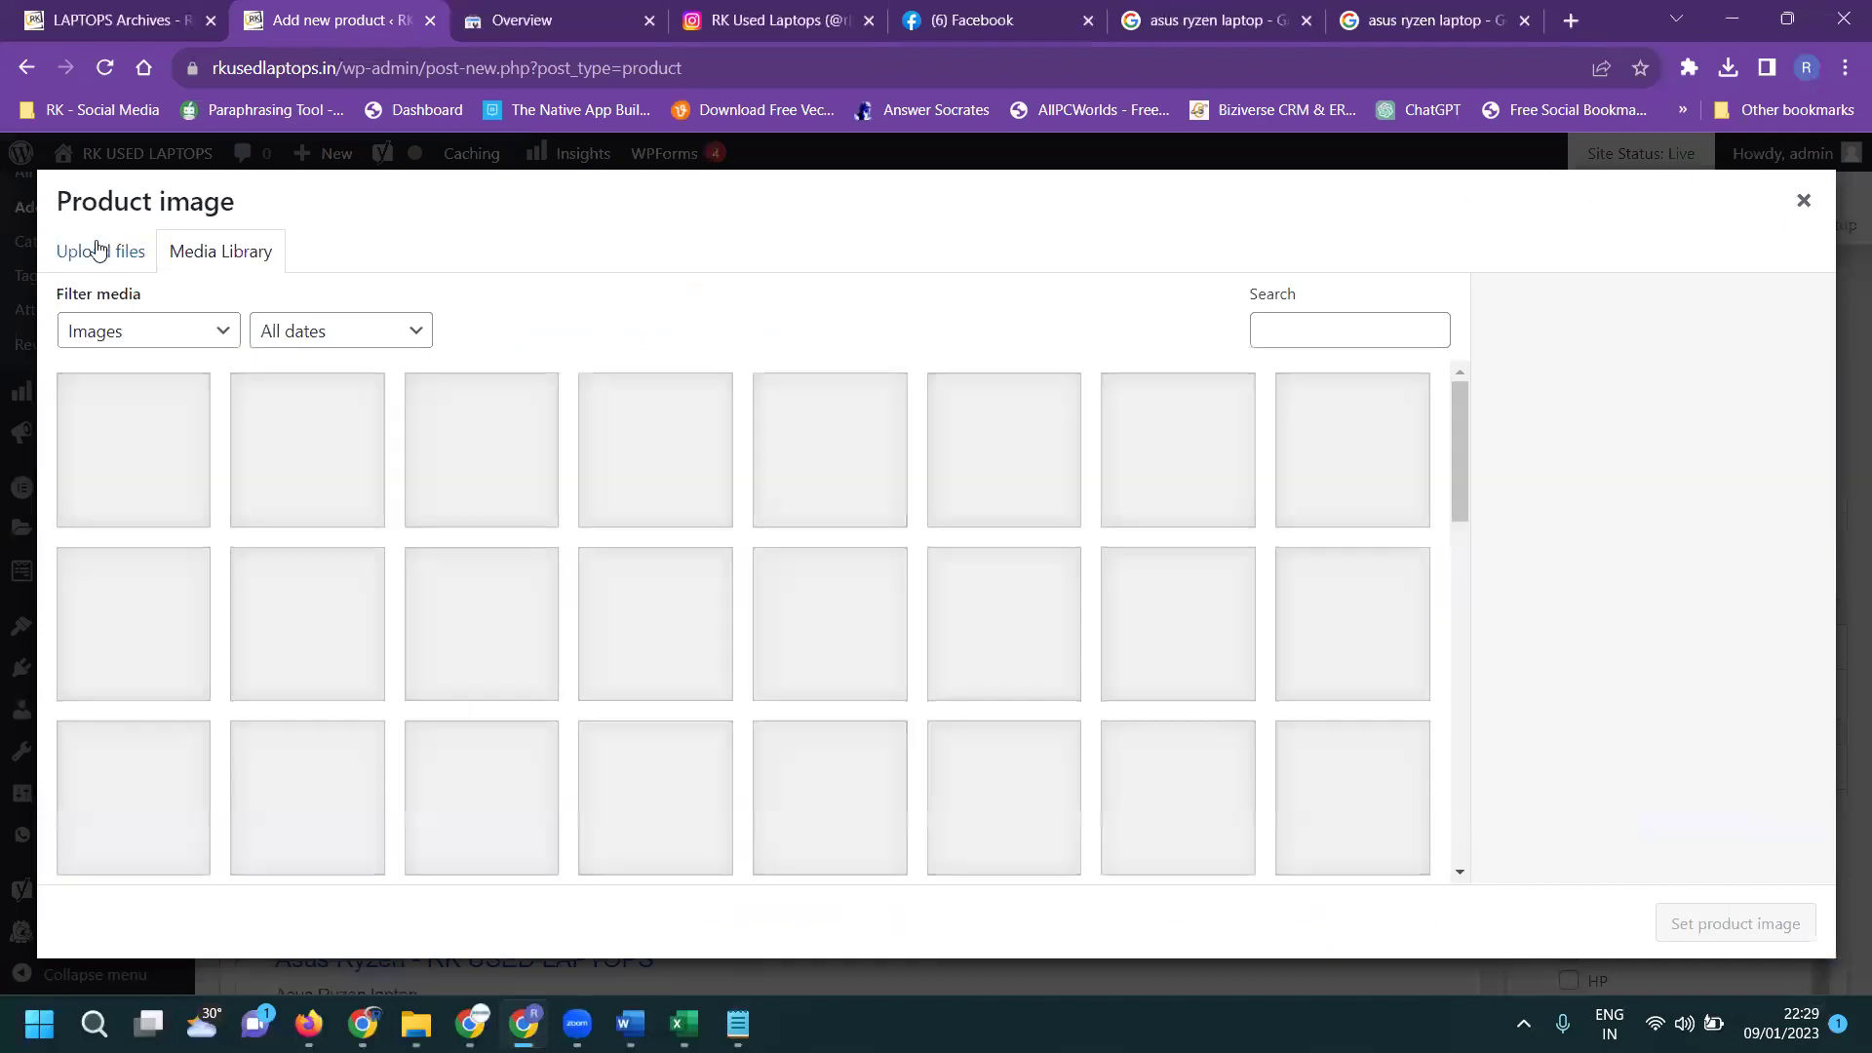
{"action": "left_click", "coordinate": [100, 251]}
{"action": "left_click", "coordinate": [978, 585]}
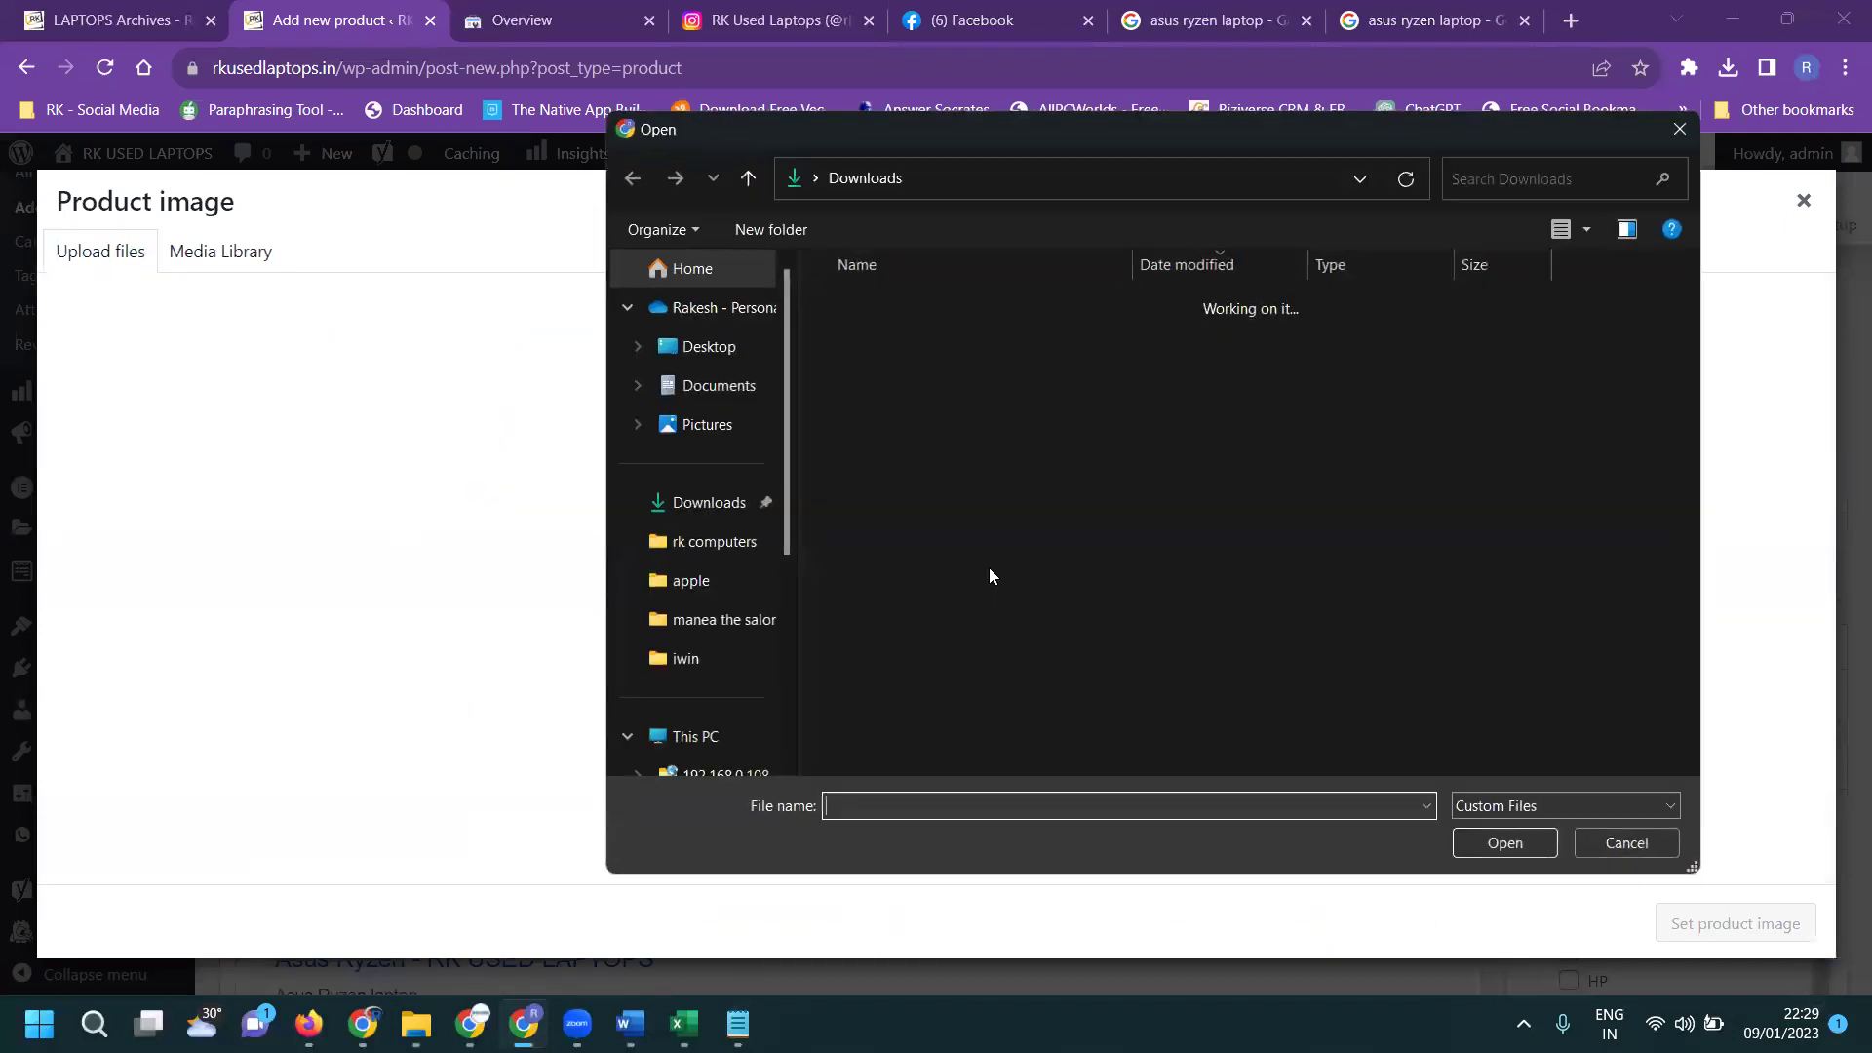
{"action": "scroll", "coordinate": [759, 556], "scroll_direction": "down", "scroll_amount": 4}
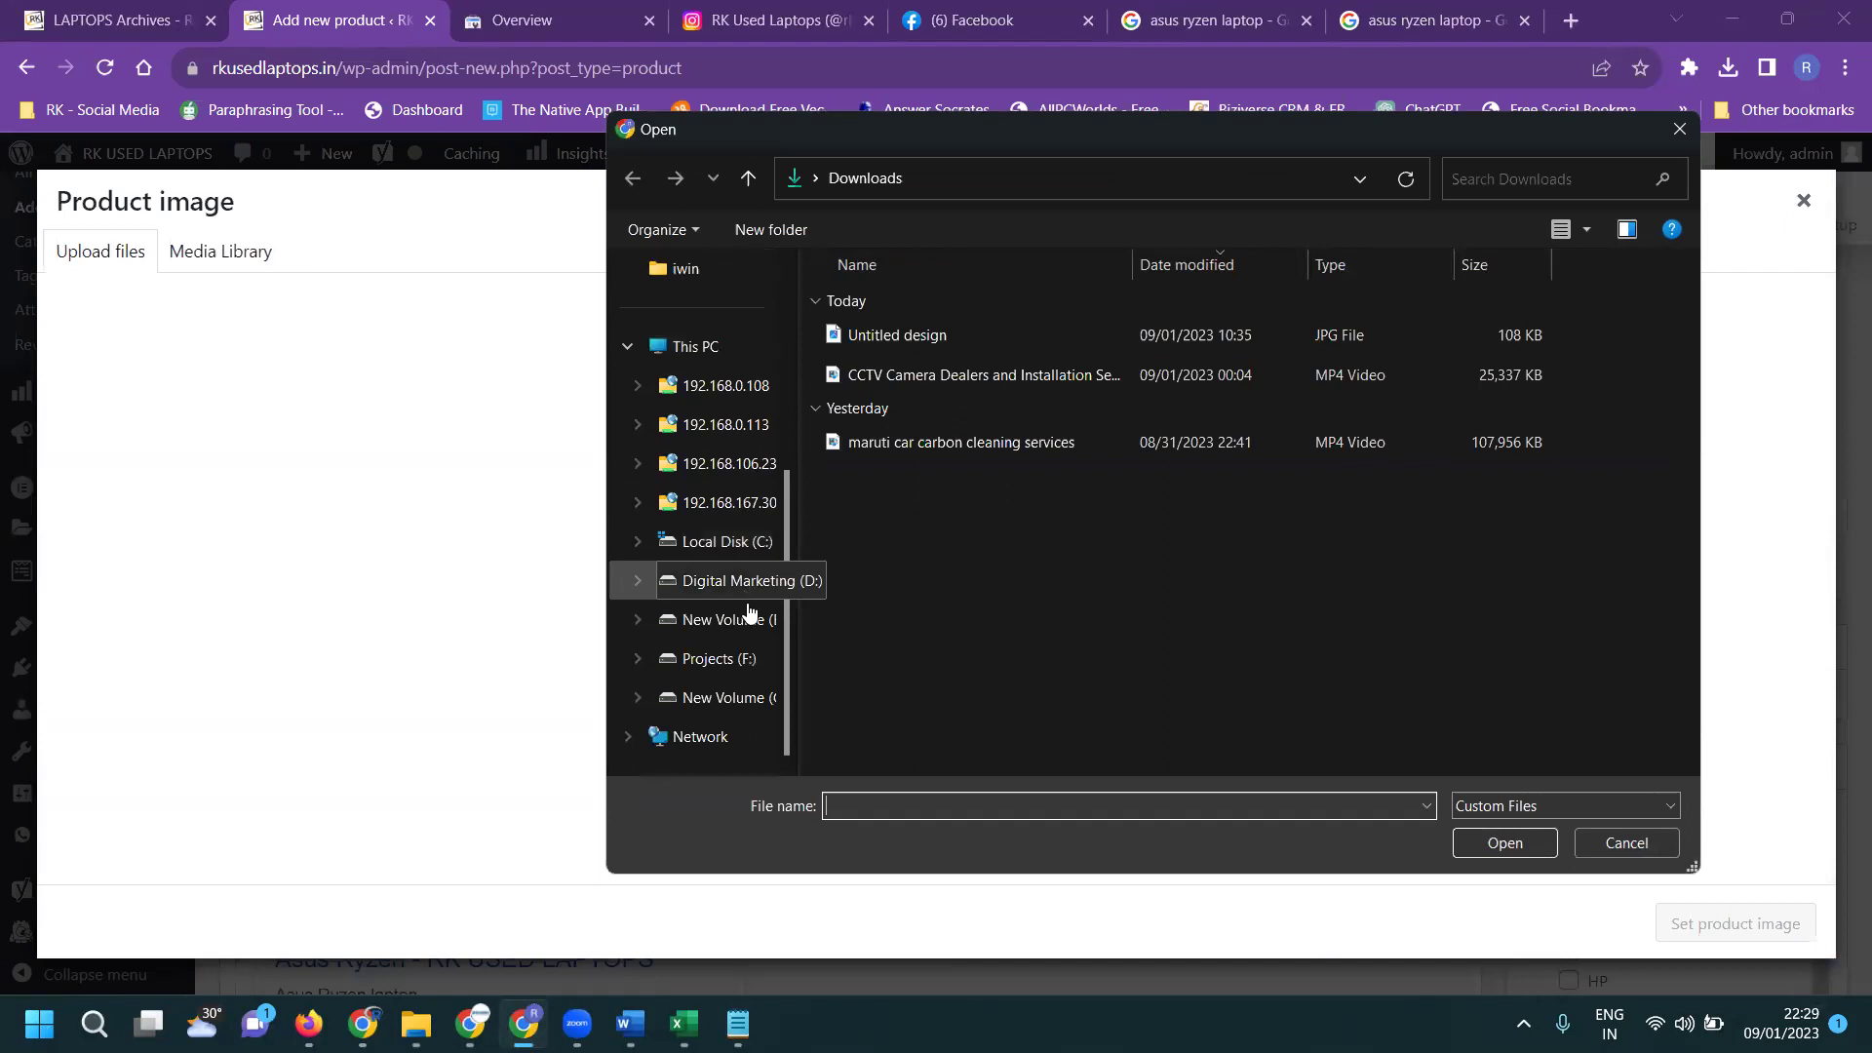
{"action": "left_click", "coordinate": [733, 659]}
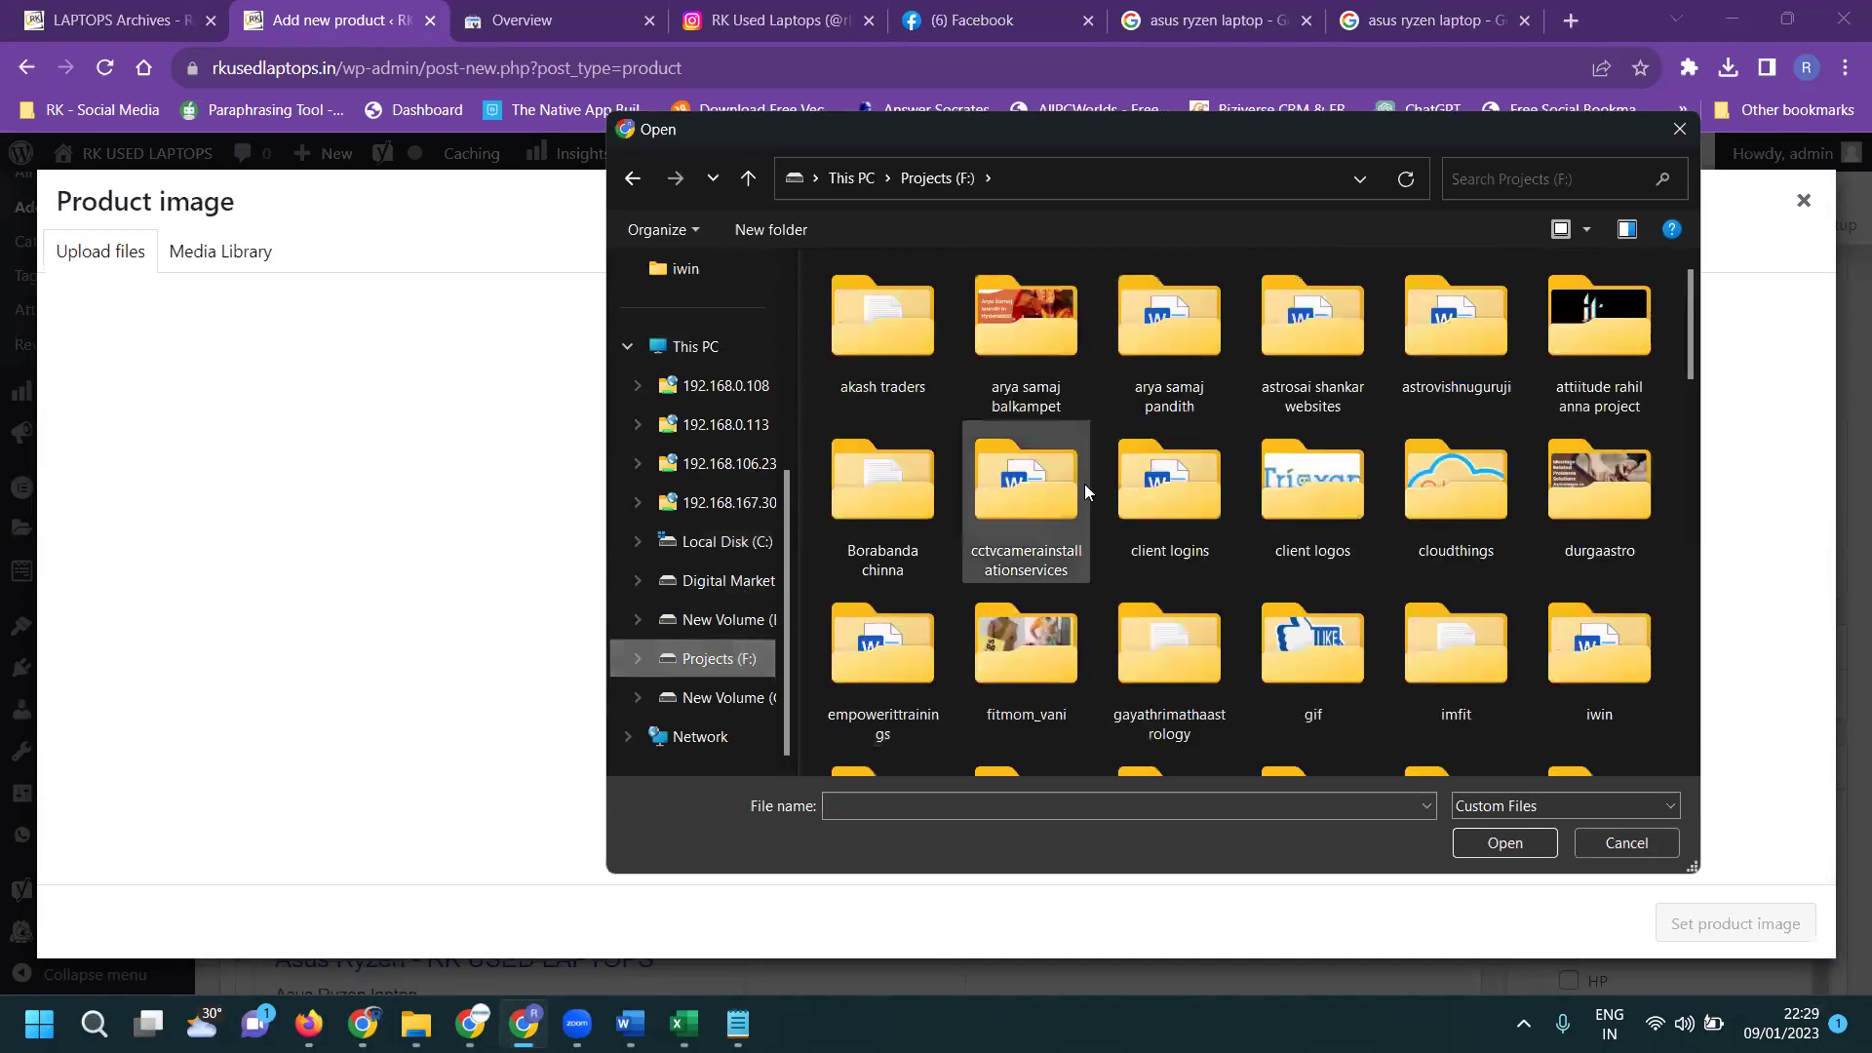
{"action": "scroll", "coordinate": [1085, 483], "scroll_direction": "down", "scroll_amount": 10}
{"action": "double_click", "coordinate": [1303, 325]}
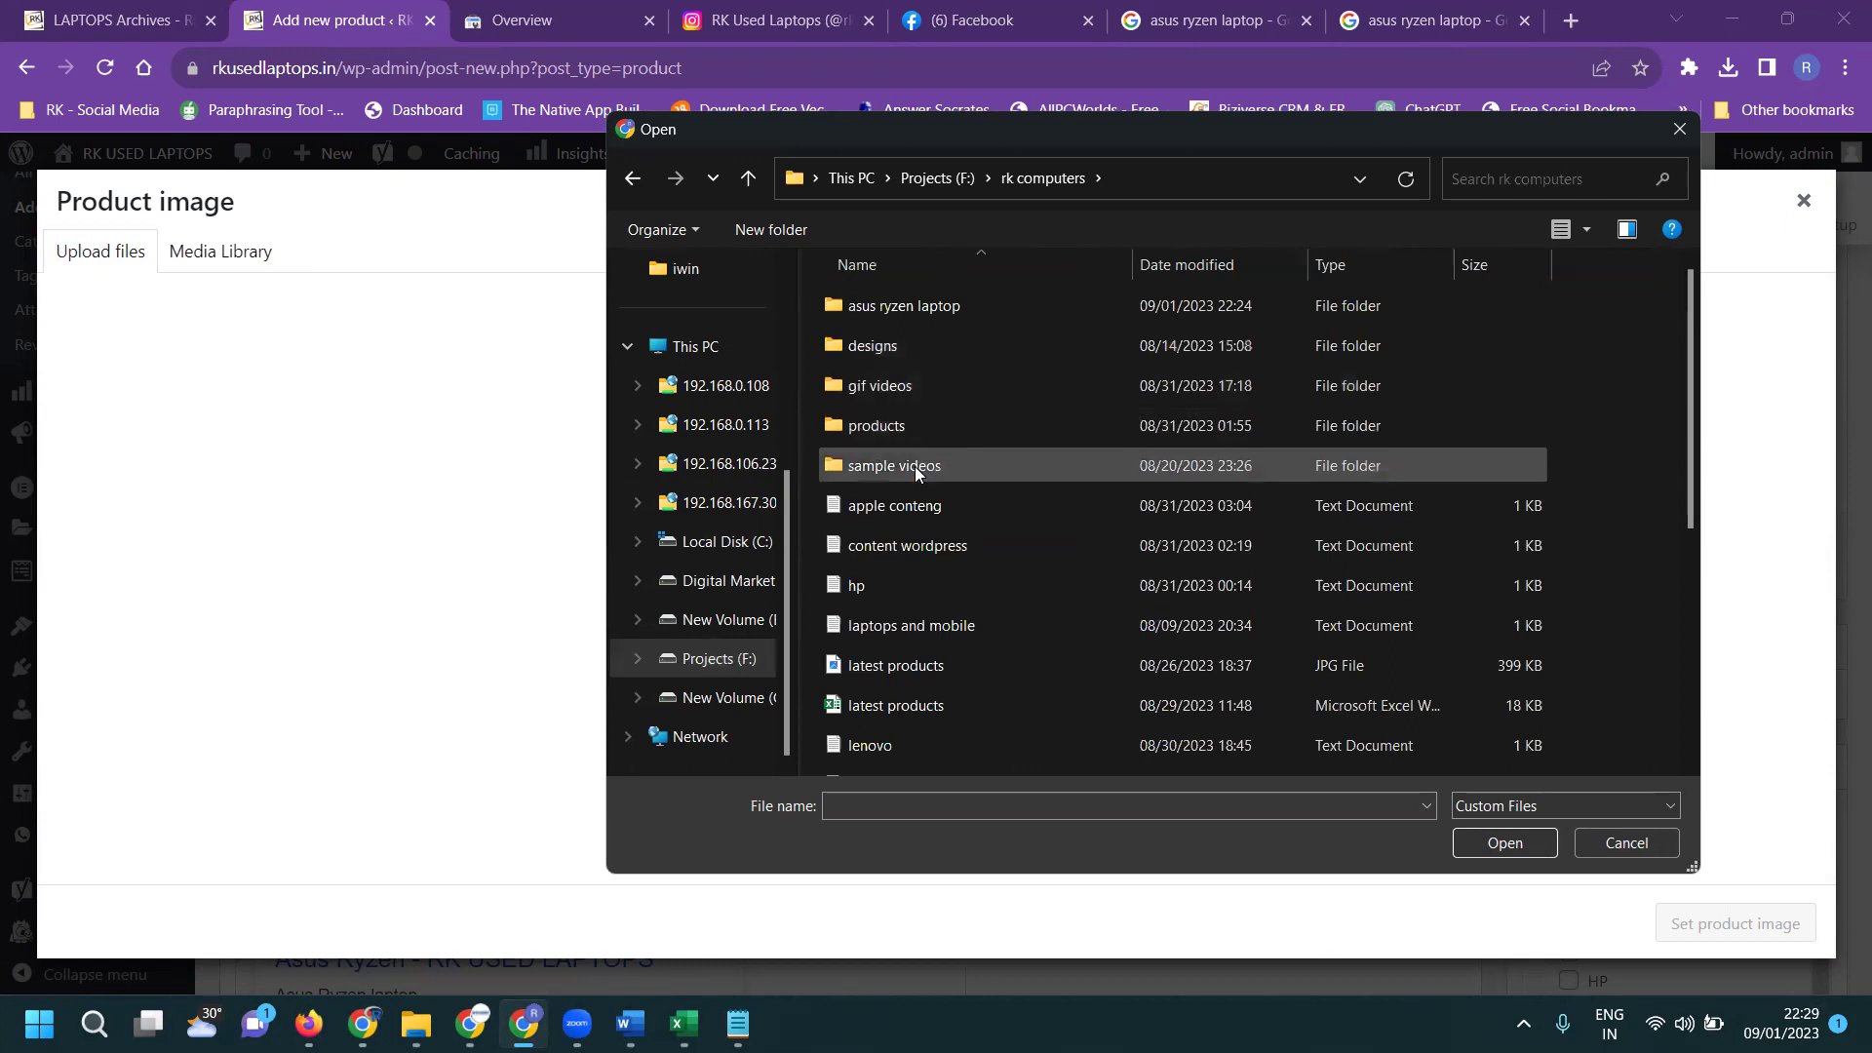
{"action": "double_click", "coordinate": [907, 311]}
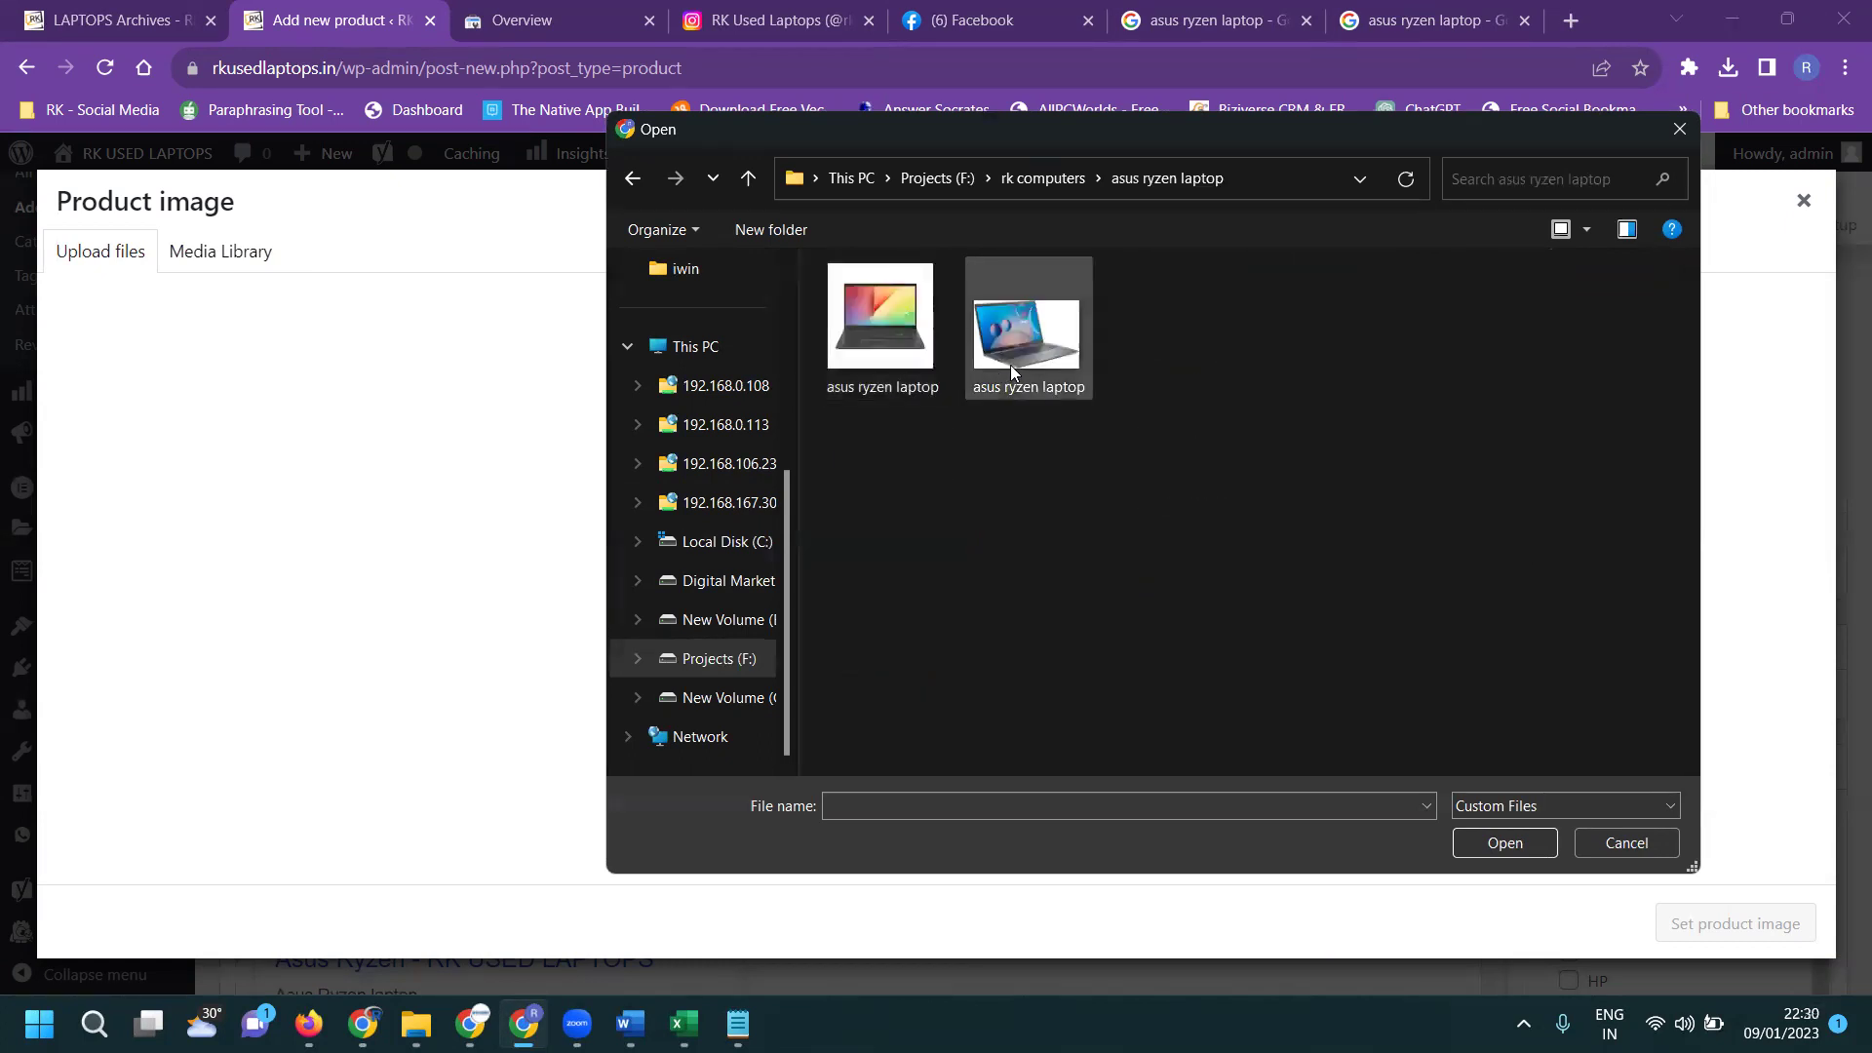
{"action": "double_click", "coordinate": [885, 357]}
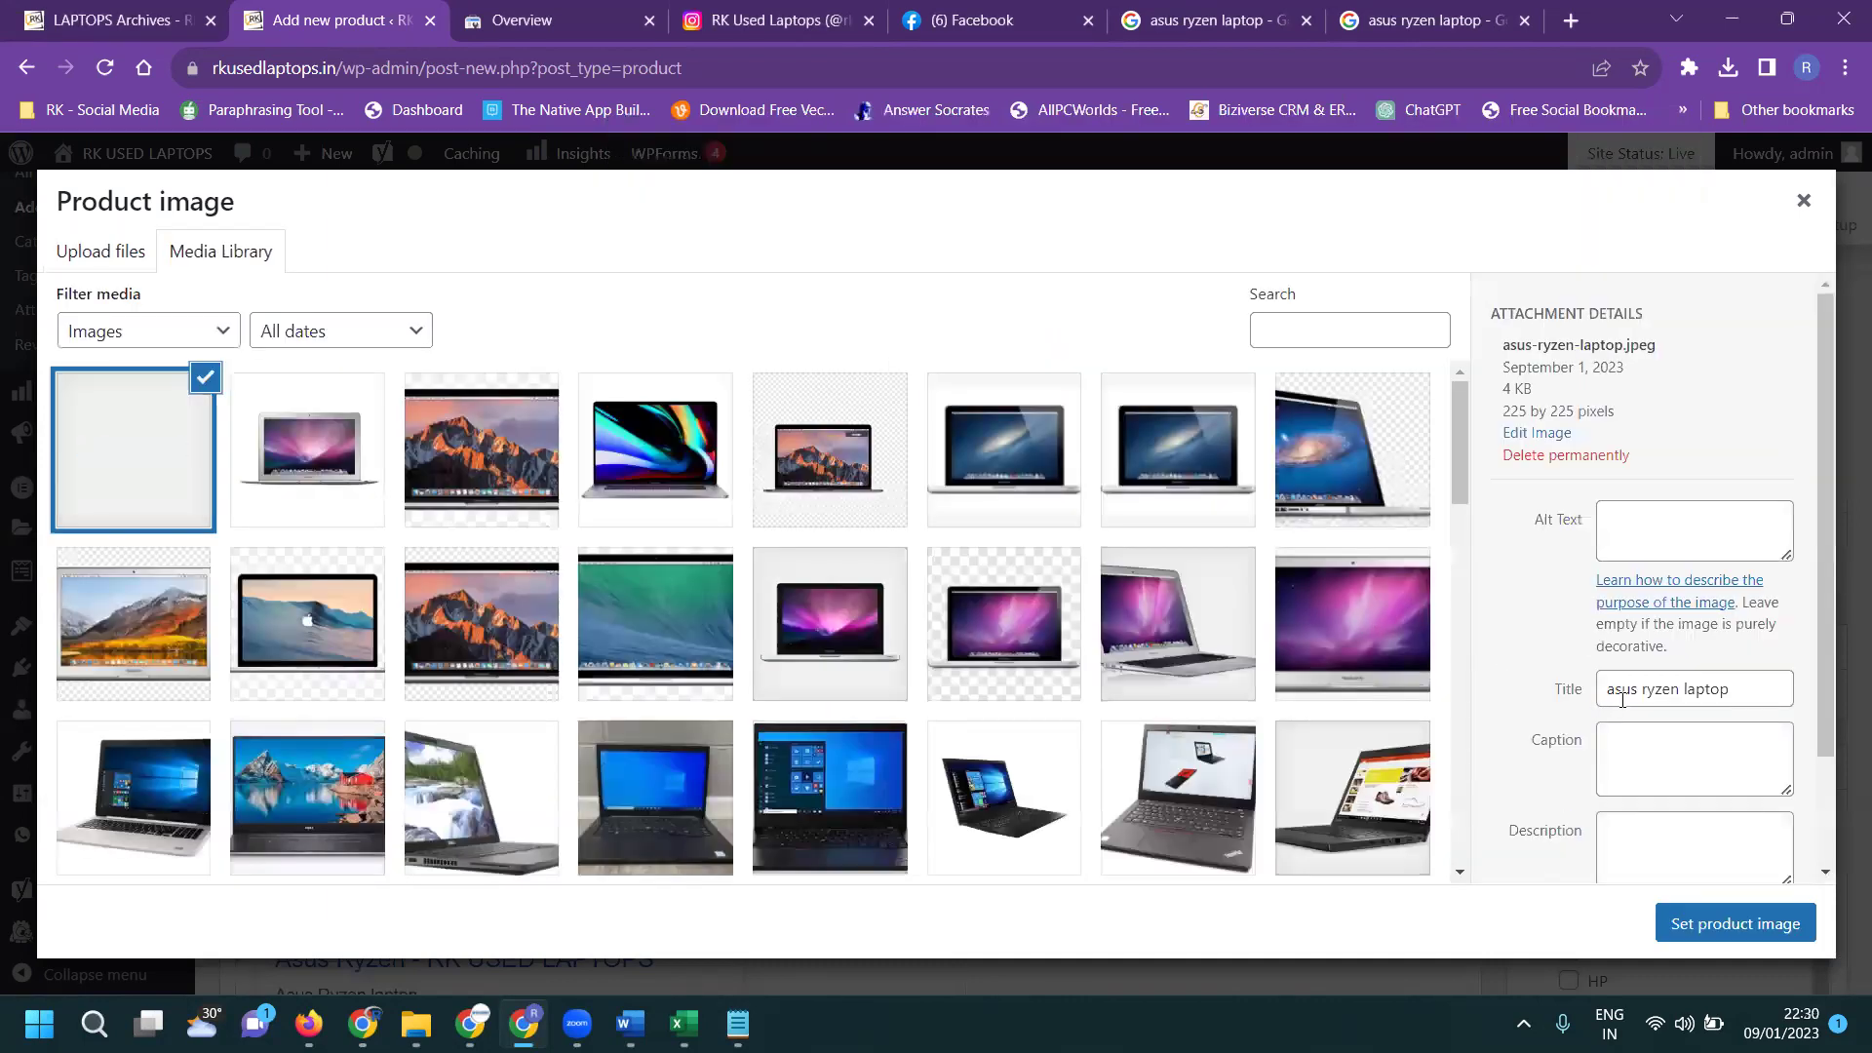
Copy the image title "asus ryzen laptop" into its alt text and set it as the product image
{"action": "triple_click", "coordinate": [1627, 845]}
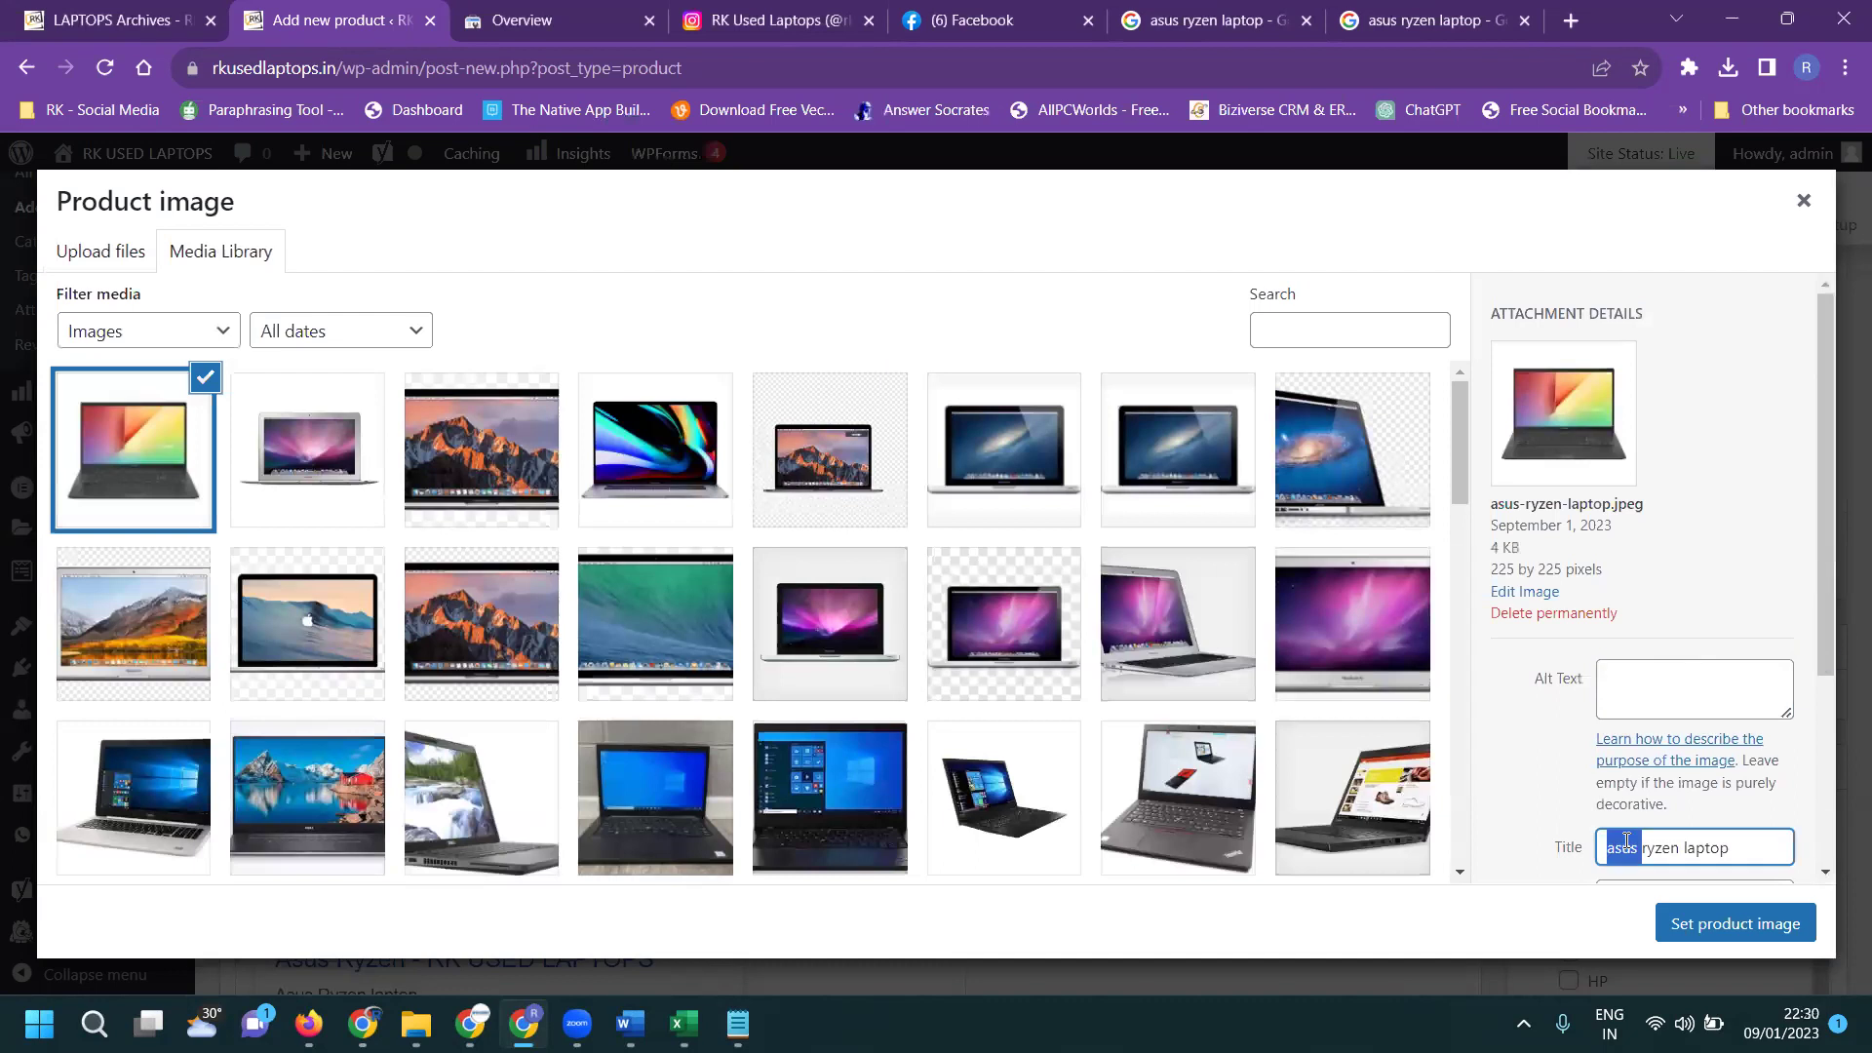
{"action": "key", "text": "ctrl+c"}
{"action": "left_click", "coordinate": [1694, 713]}
{"action": "key", "text": "ctrl+v"}
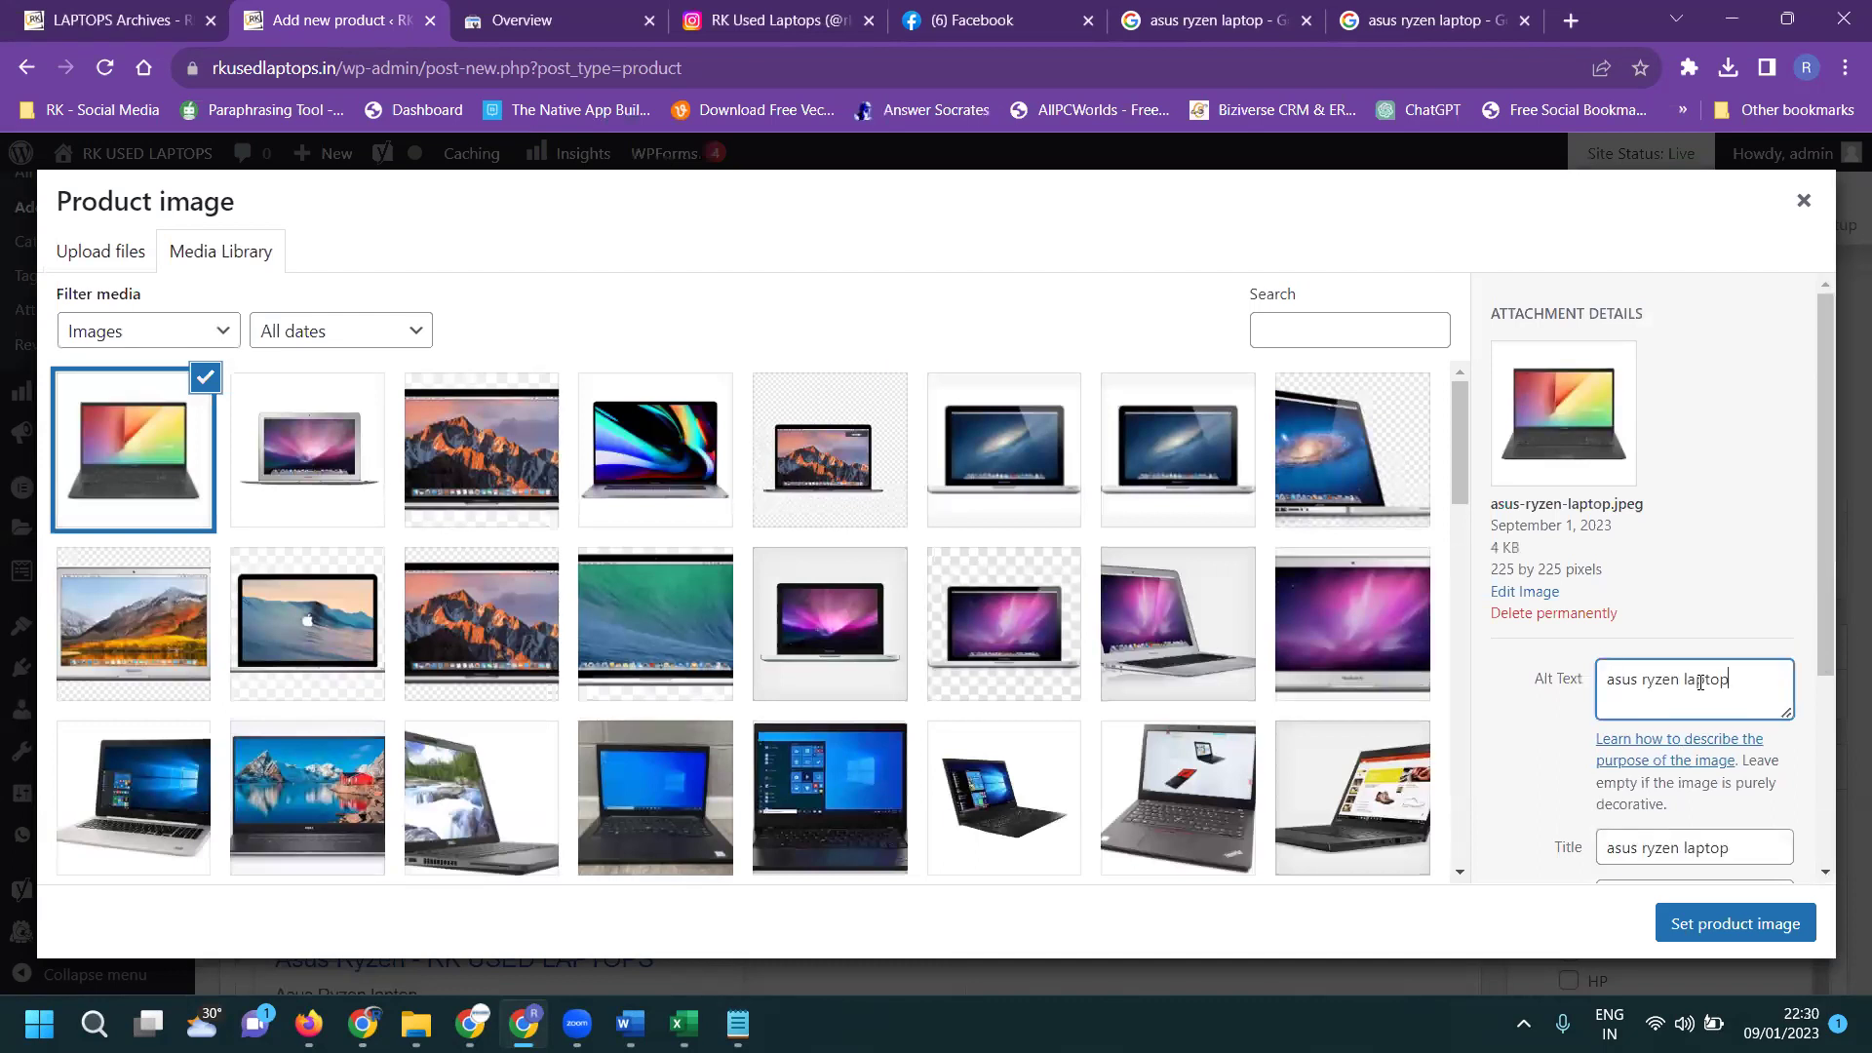
{"action": "left_click", "coordinate": [1734, 924]}
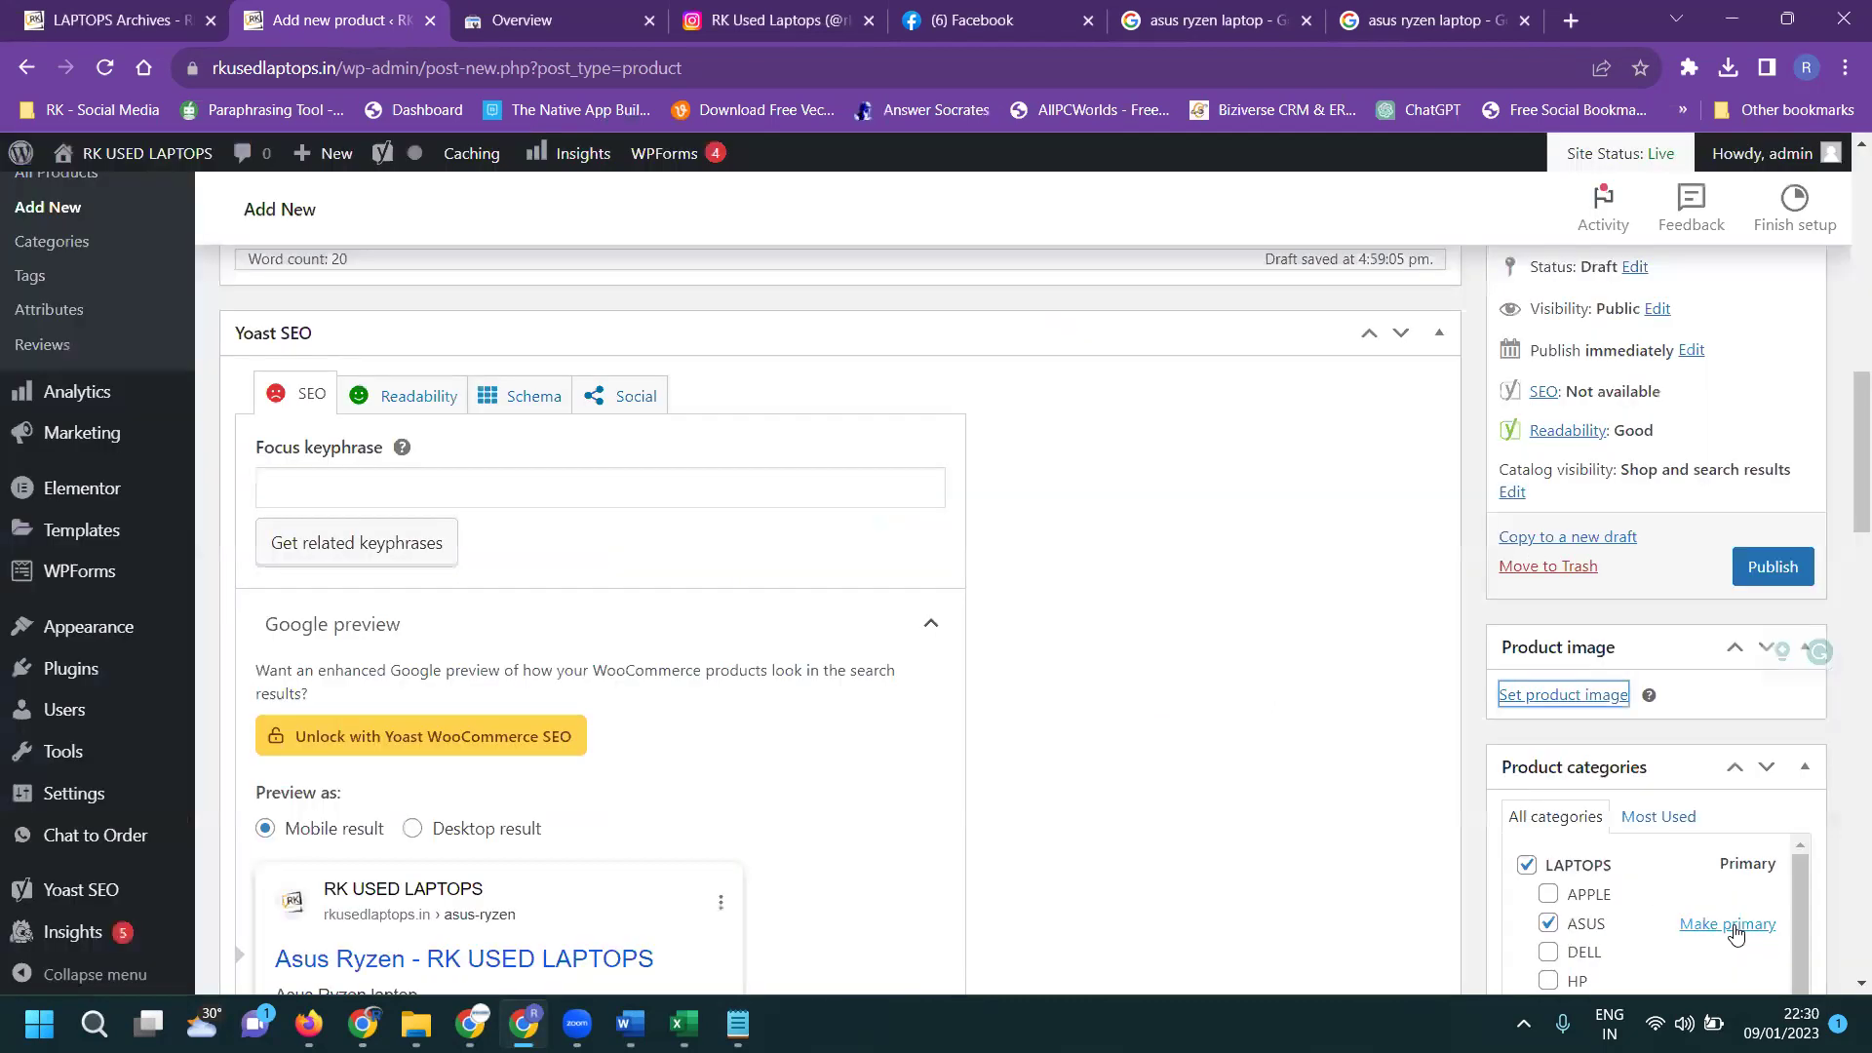
Publish the product, then reload the storefront's laptop archive and open its ASUS category
{"action": "left_click", "coordinate": [1767, 571]}
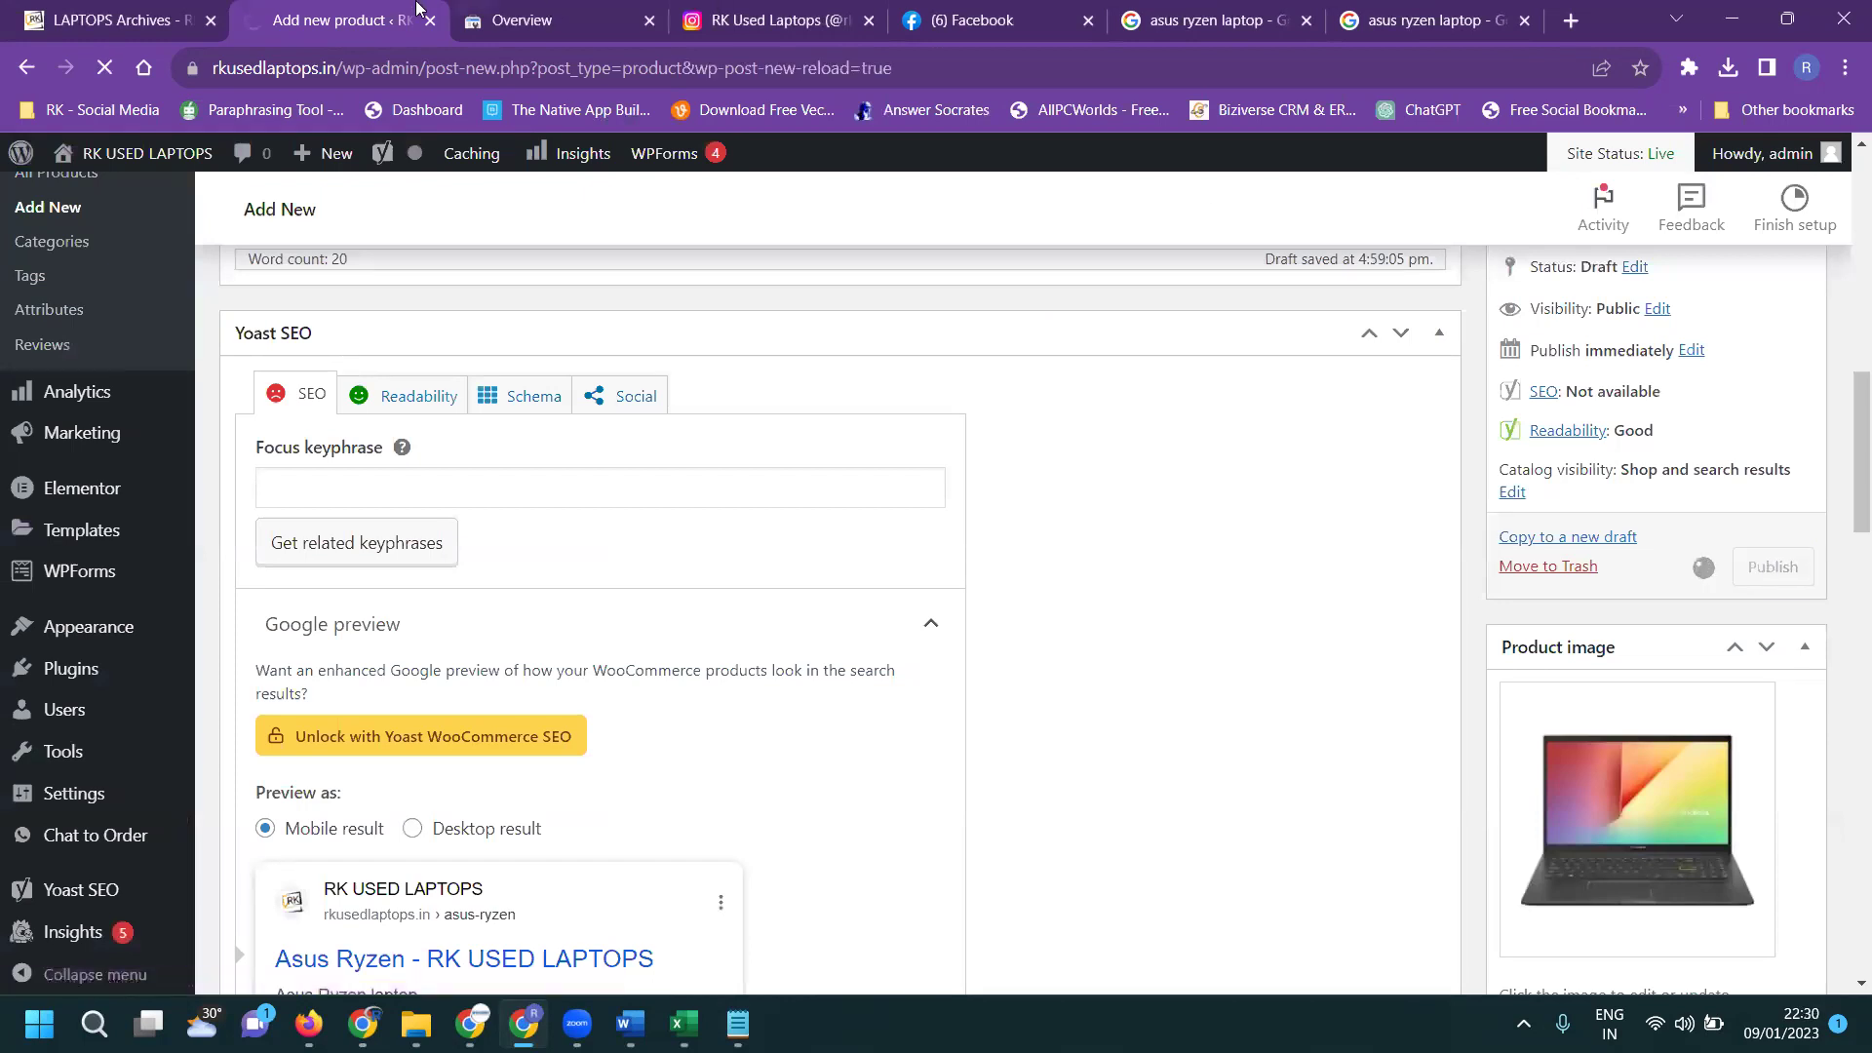
{"action": "left_click", "coordinate": [107, 21]}
{"action": "scroll", "coordinate": [213, 461], "scroll_direction": "down", "scroll_amount": 1}
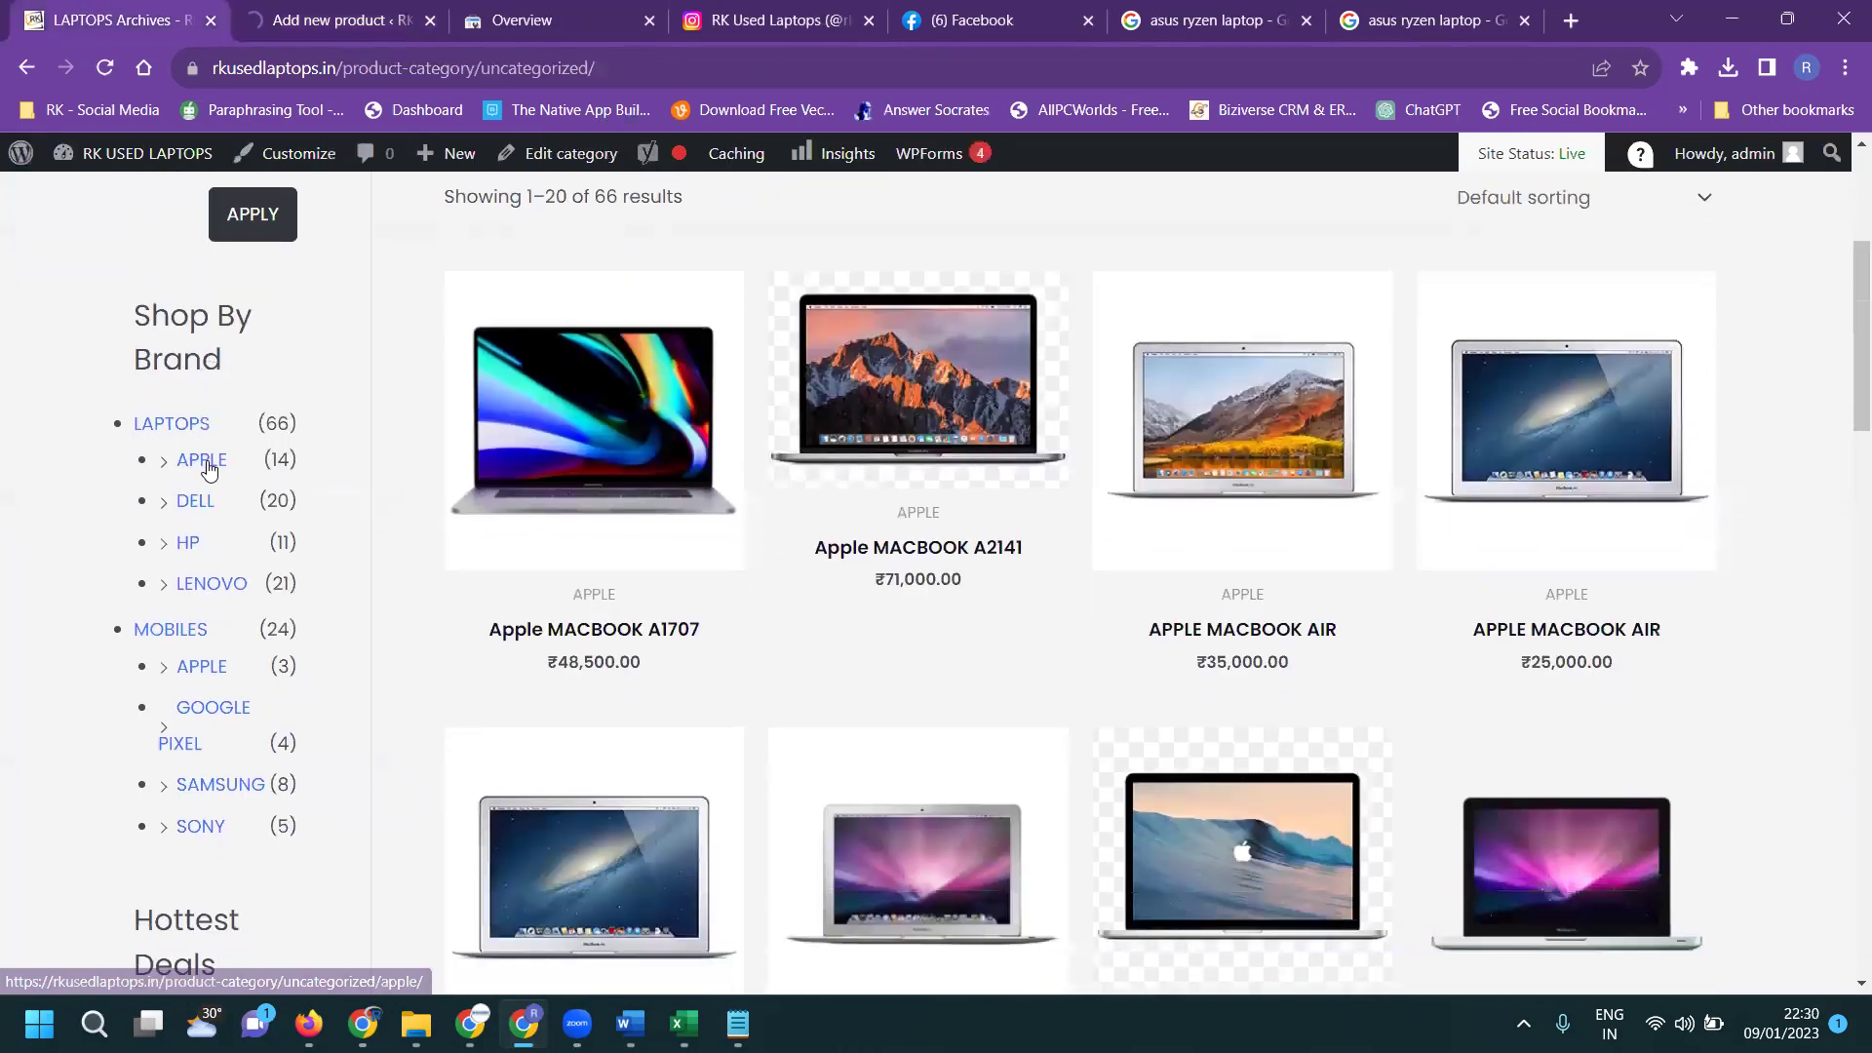
{"action": "left_click", "coordinate": [111, 70]}
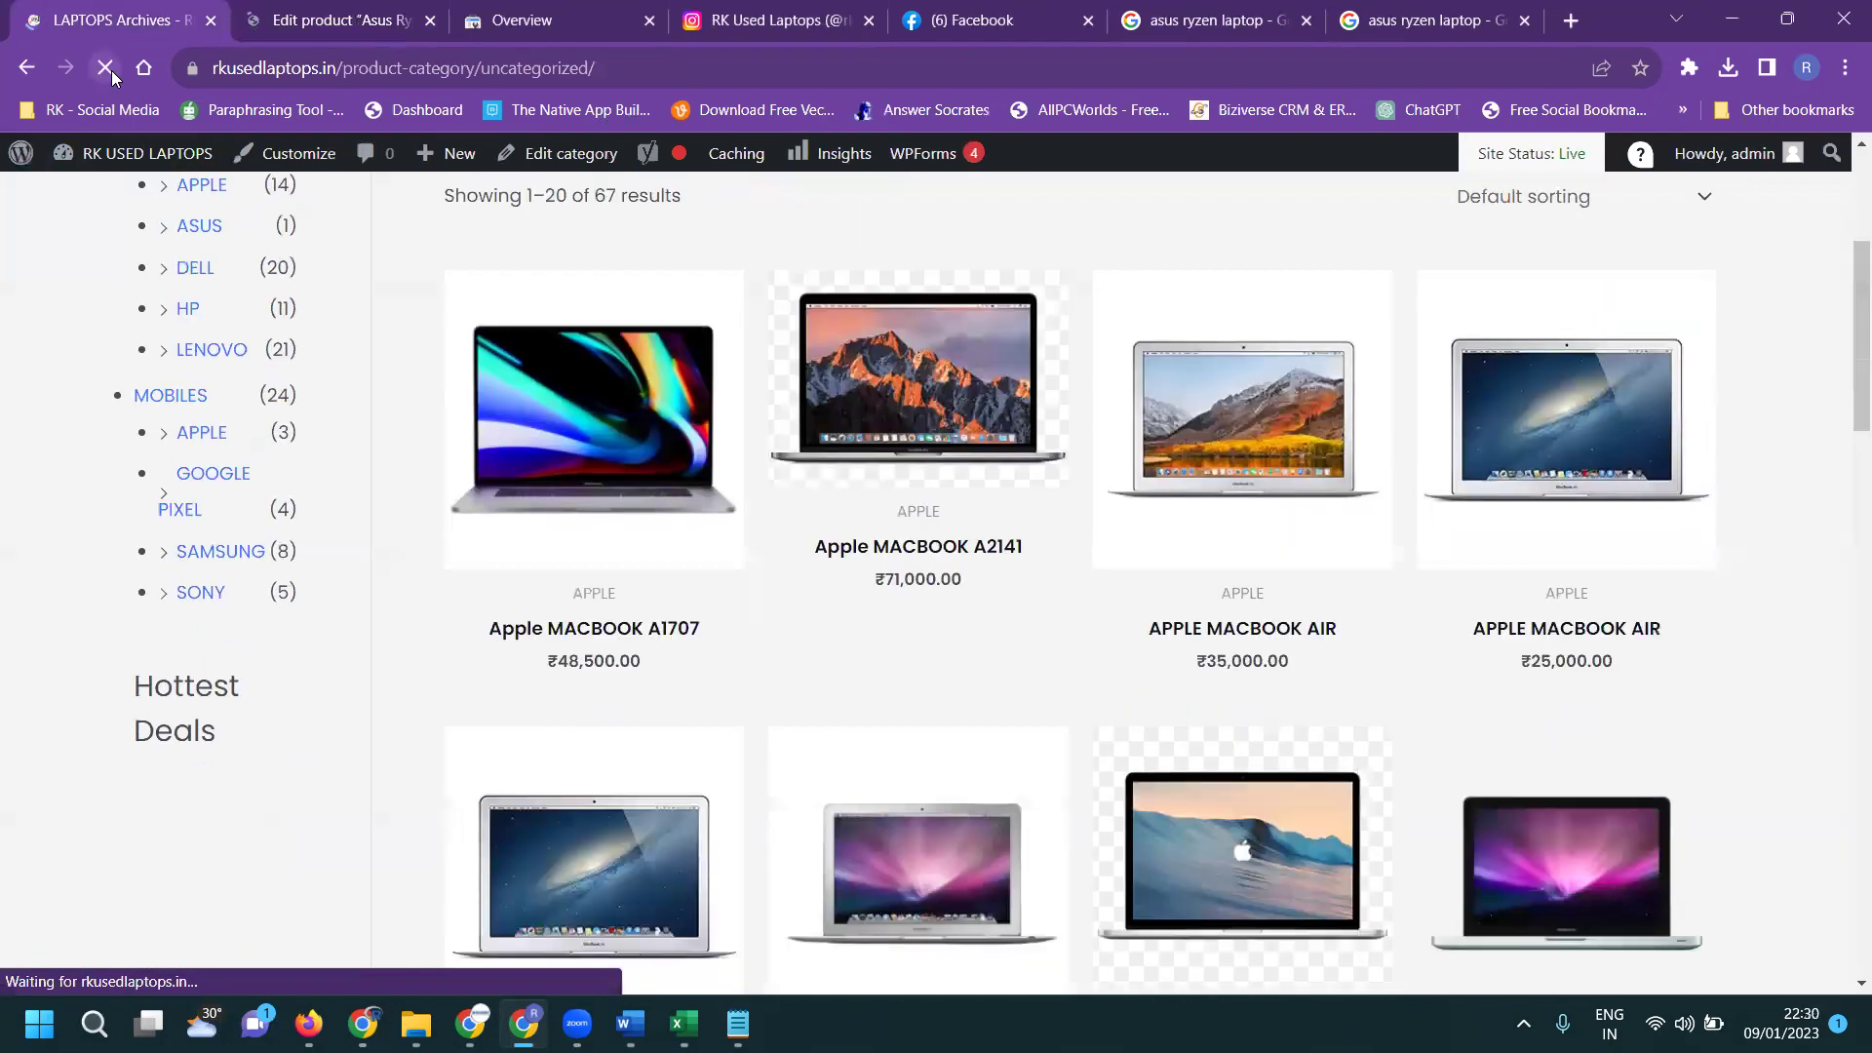
{"action": "left_click", "coordinate": [194, 386]}
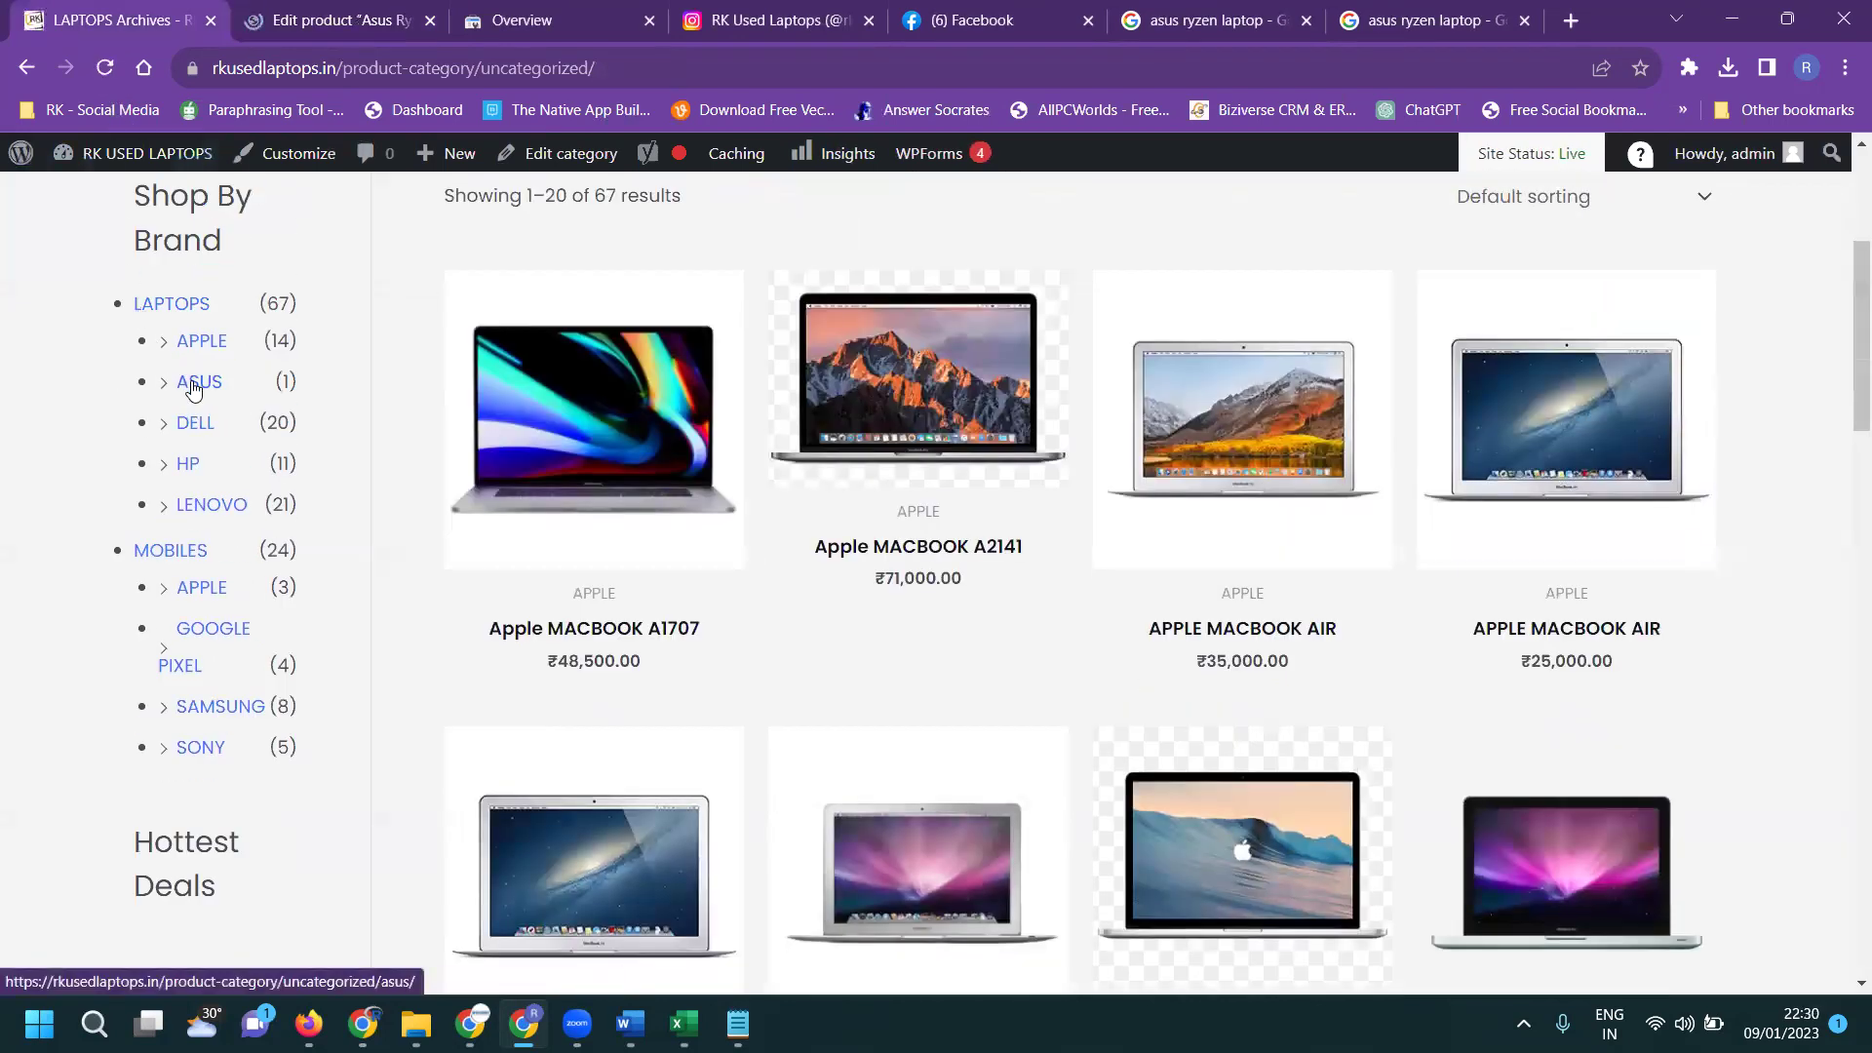
Open the Asus Ryzen product from the ASUS listing and examine its image, price, specifications, tags and description
{"action": "scroll", "coordinate": [195, 388], "scroll_direction": "down", "scroll_amount": 1}
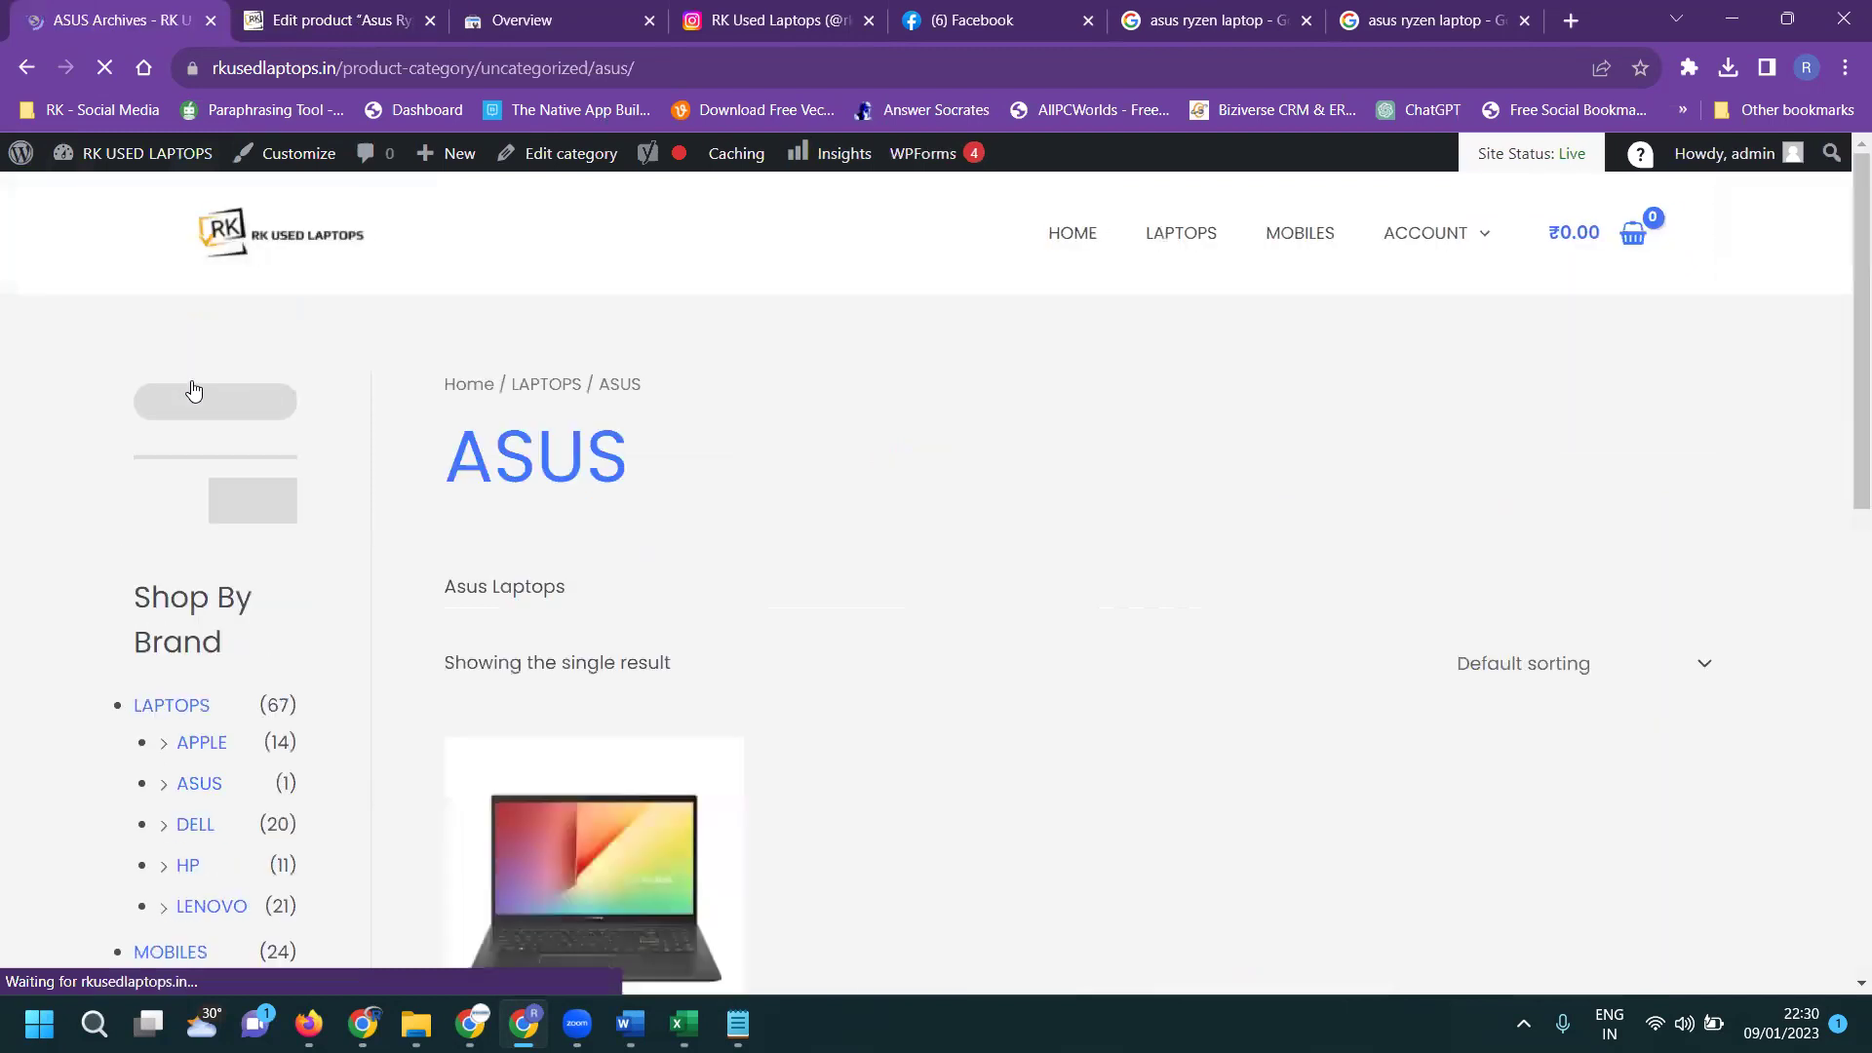
{"action": "scroll", "coordinate": [639, 466], "scroll_direction": "down", "scroll_amount": 4}
{"action": "scroll", "coordinate": [624, 488], "scroll_direction": "down", "scroll_amount": 1}
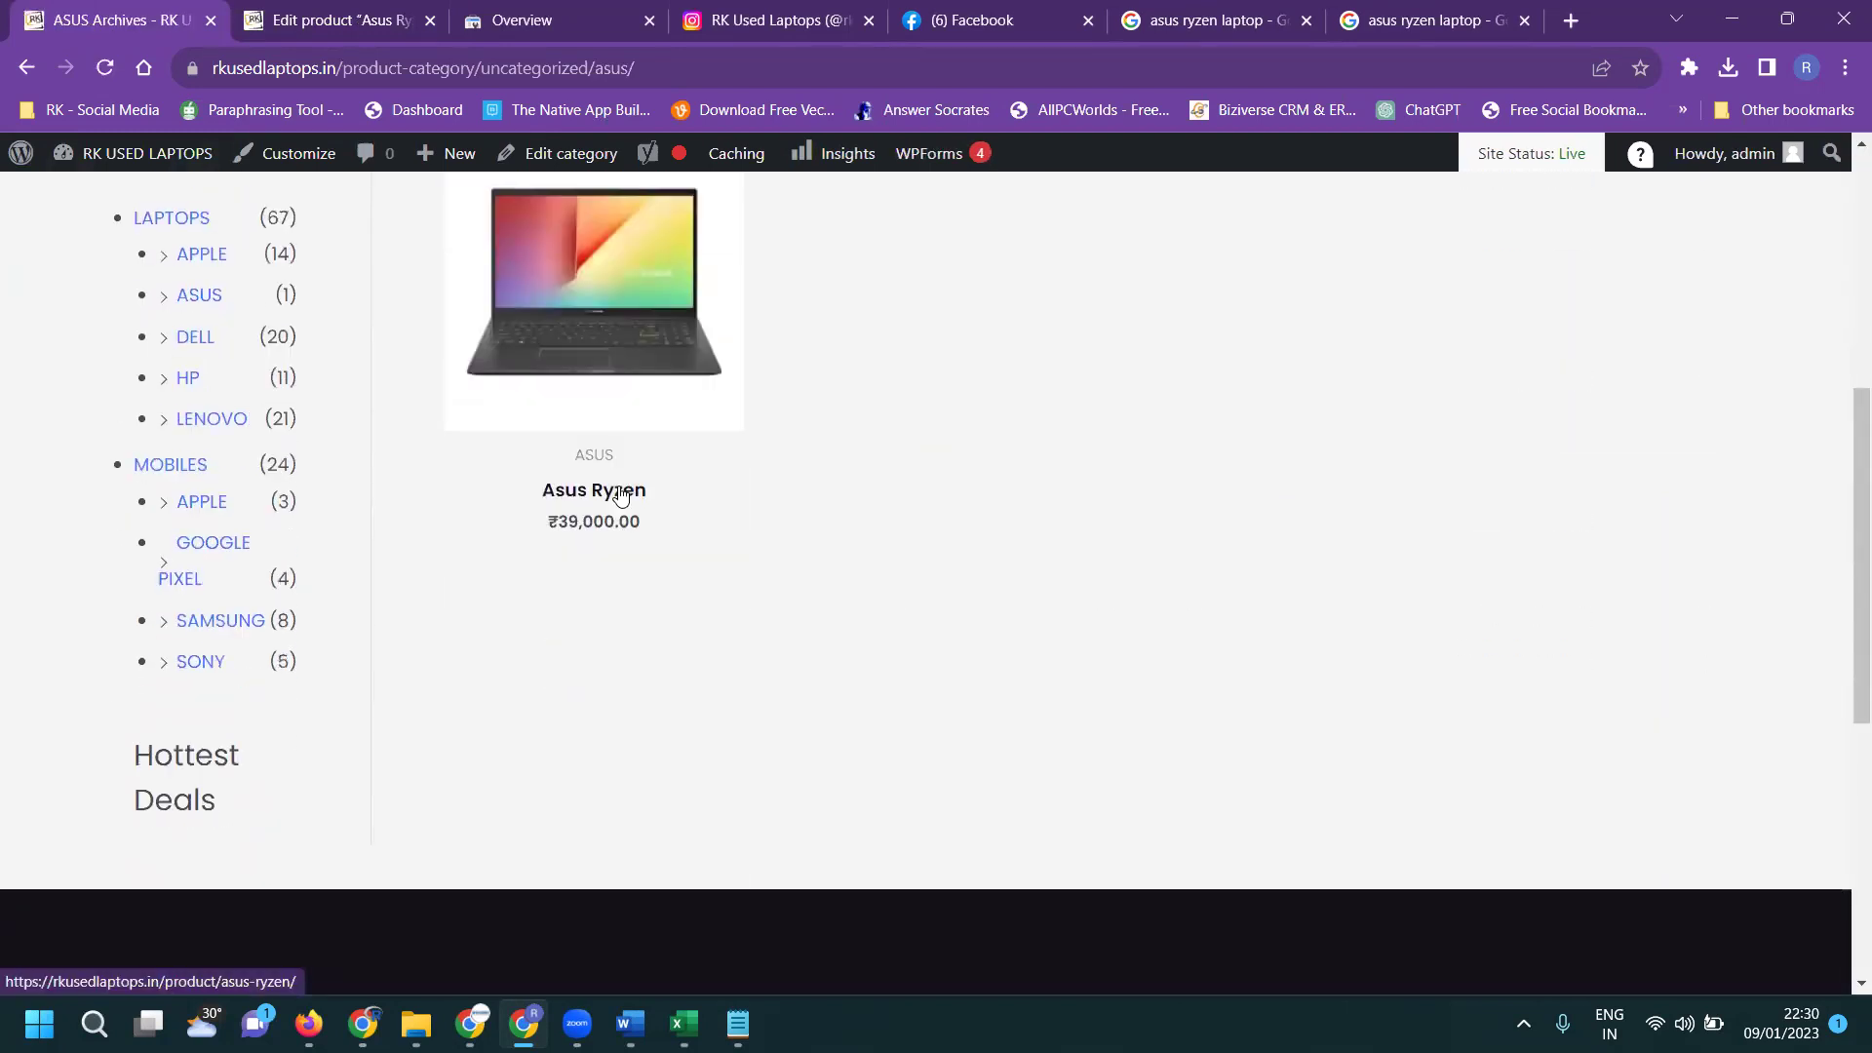
{"action": "left_click", "coordinate": [624, 394]}
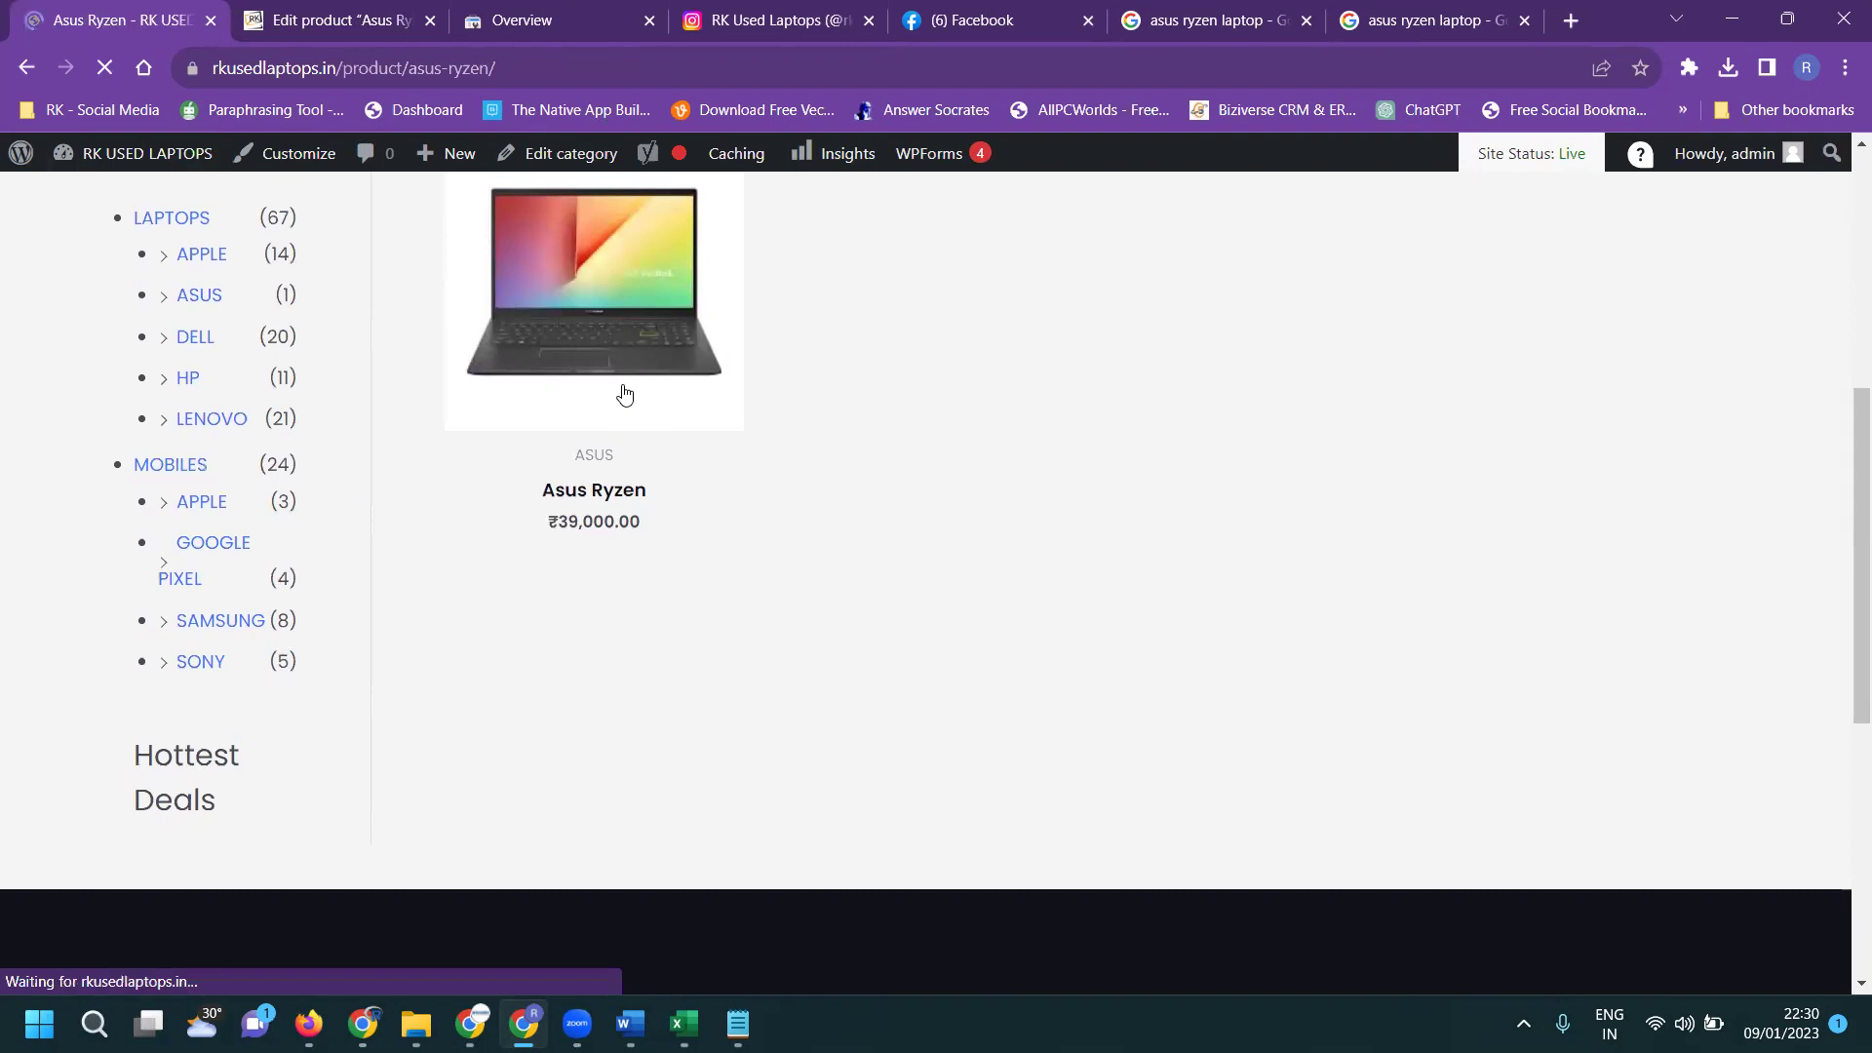
{"action": "scroll", "coordinate": [963, 455], "scroll_direction": "down", "scroll_amount": 3}
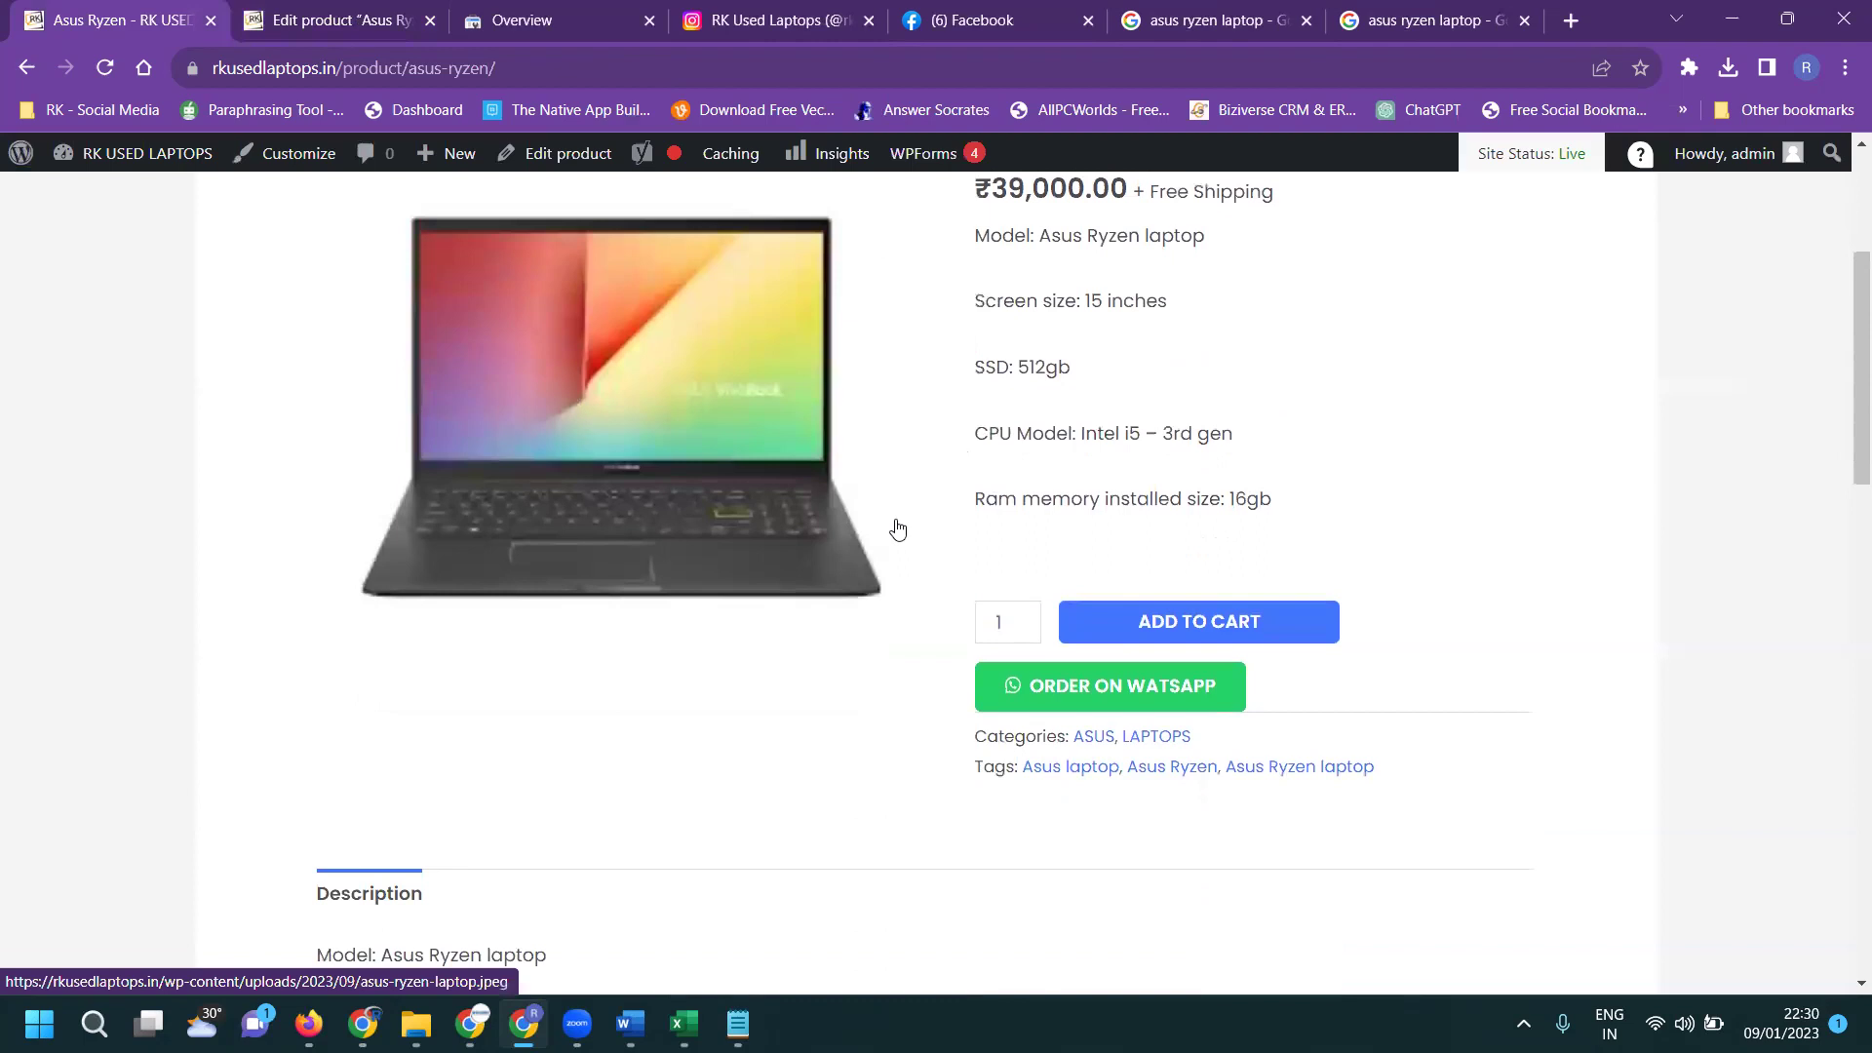
{"action": "scroll", "coordinate": [790, 473], "scroll_direction": "down", "scroll_amount": 5}
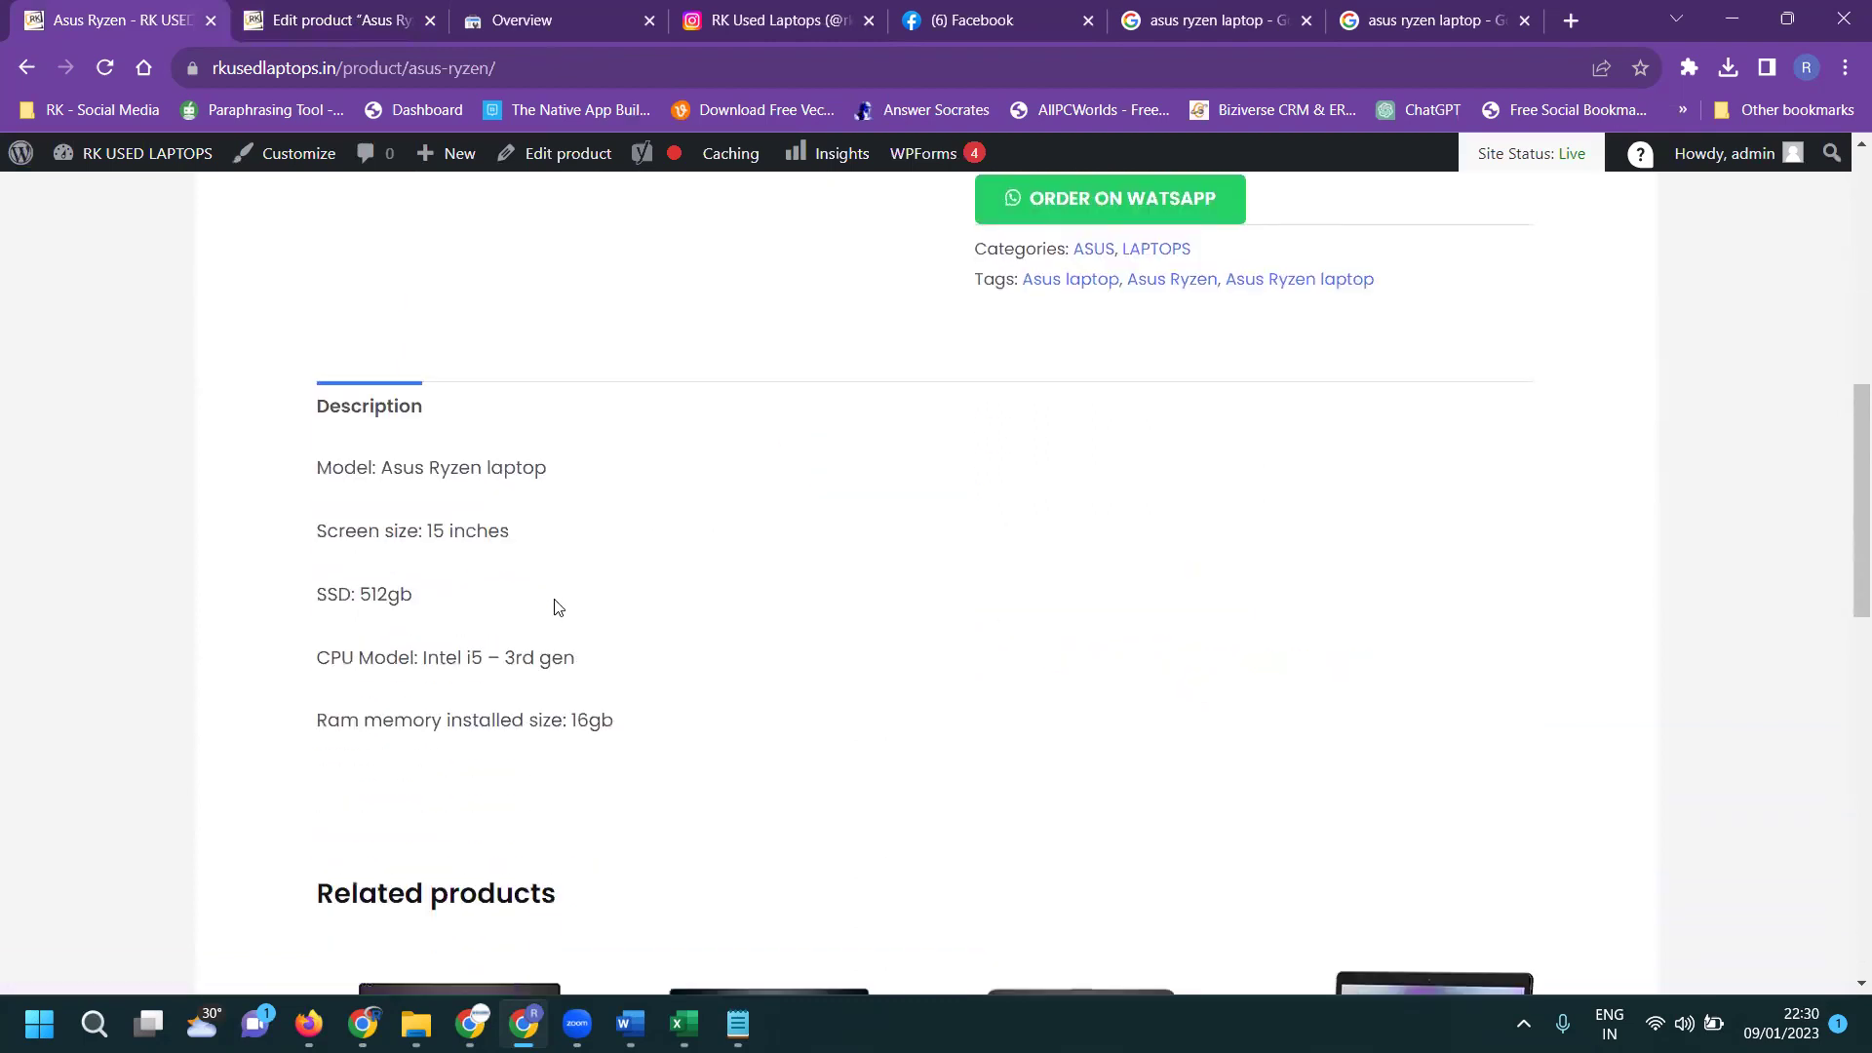
{"action": "scroll", "coordinate": [560, 586], "scroll_direction": "down", "scroll_amount": 5}
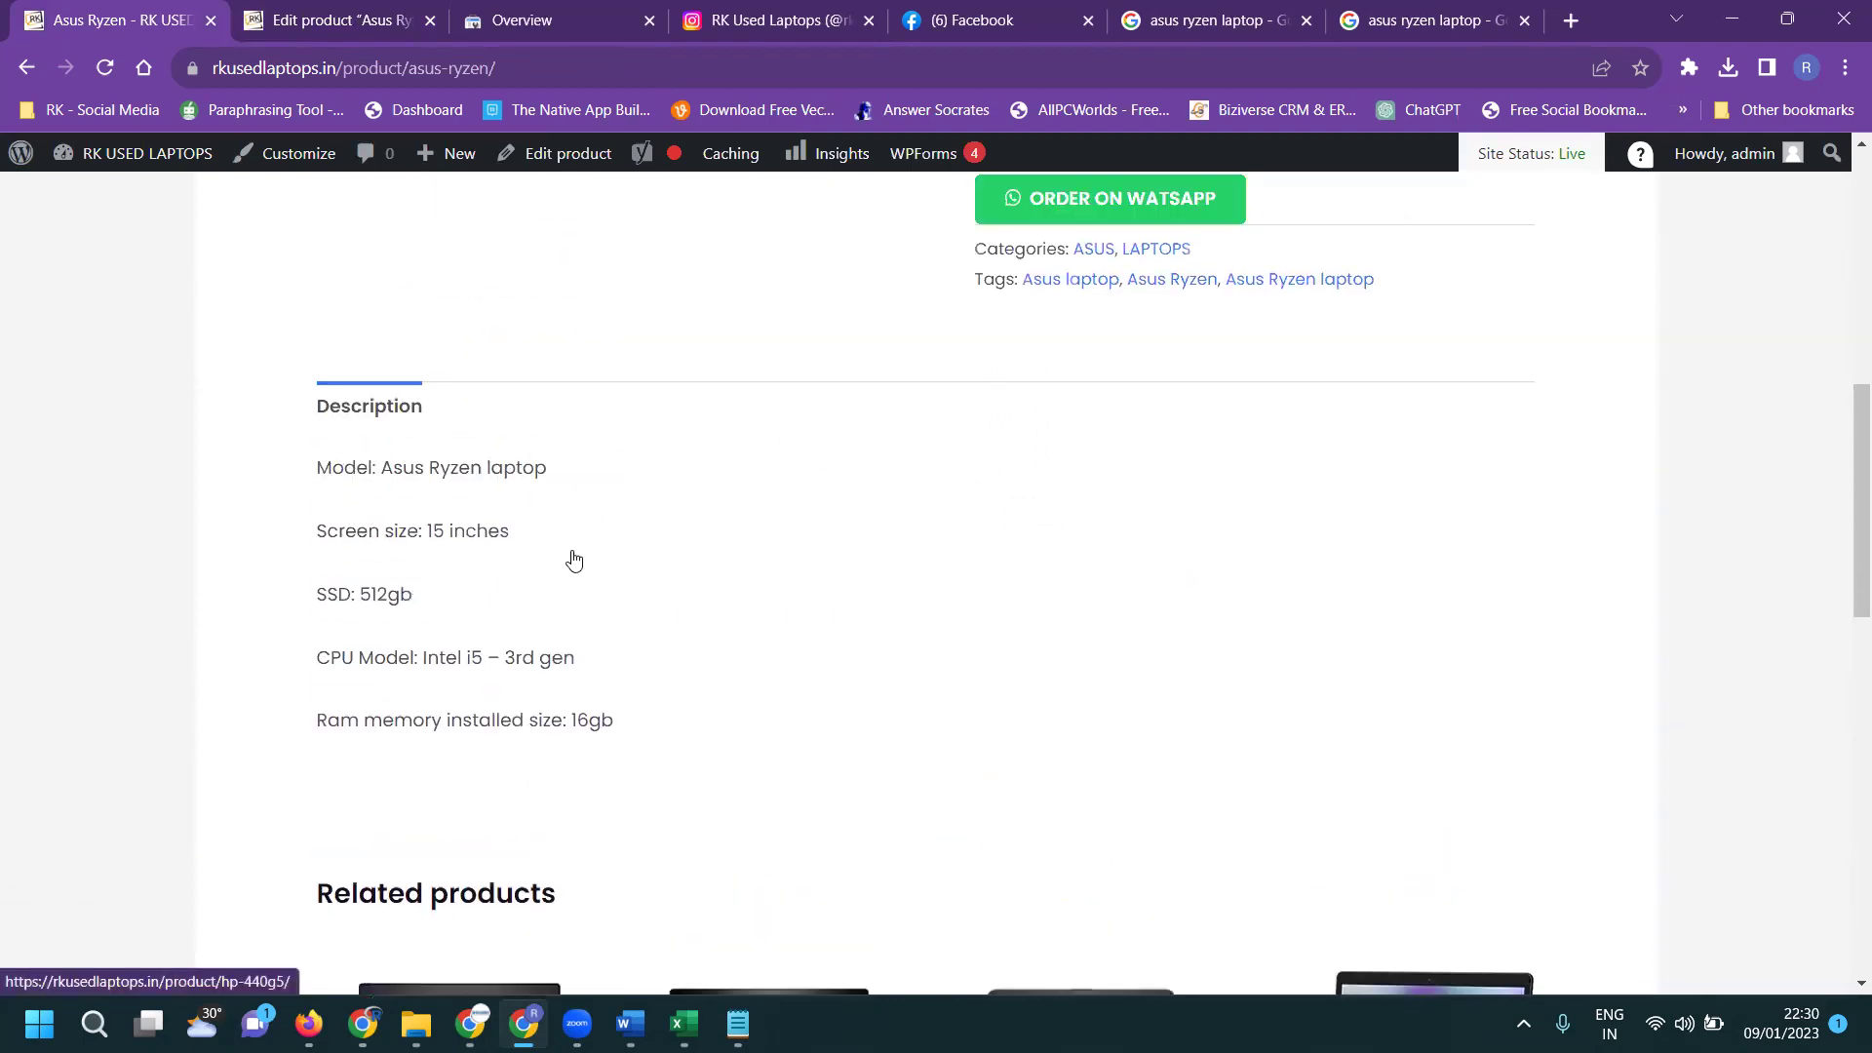
{"action": "scroll", "coordinate": [573, 560], "scroll_direction": "up", "scroll_amount": 8}
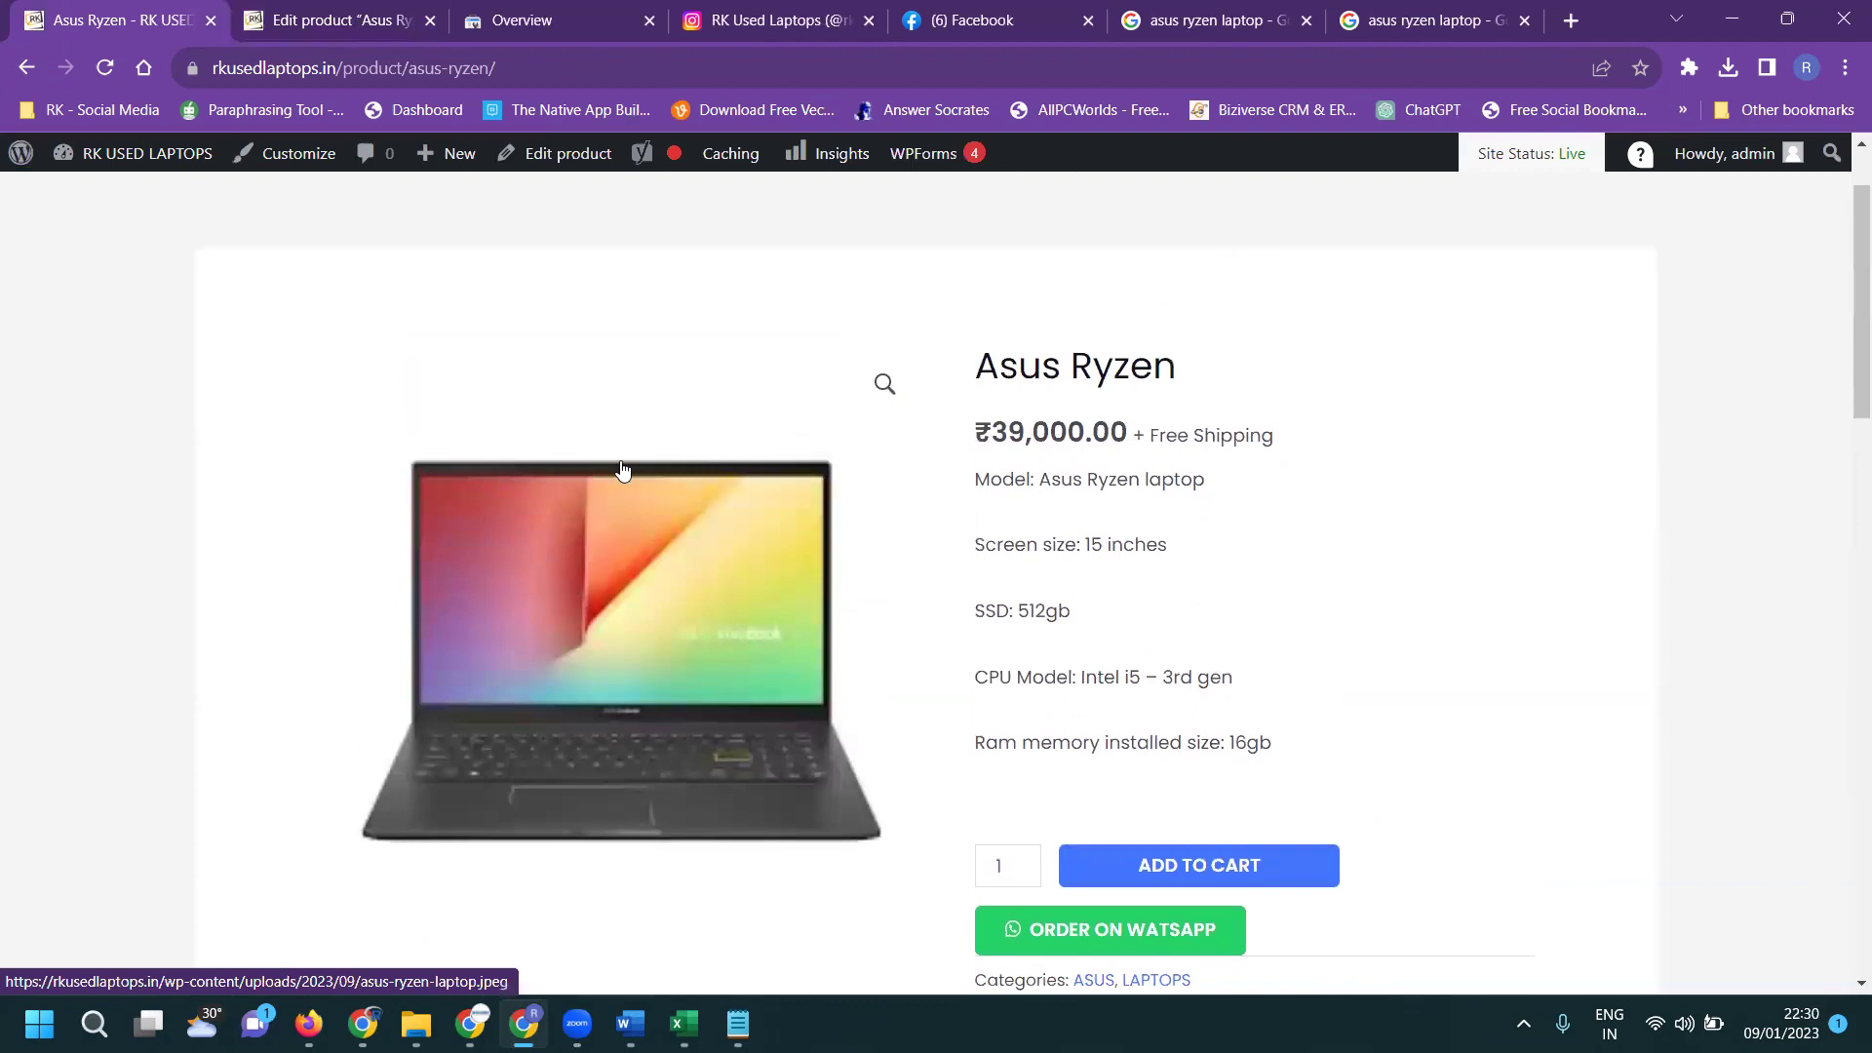
Return to the Asus Ryzen product's edit page and look over its admin sections, description, SEO fields and categories
{"action": "left_click", "coordinate": [303, 12]}
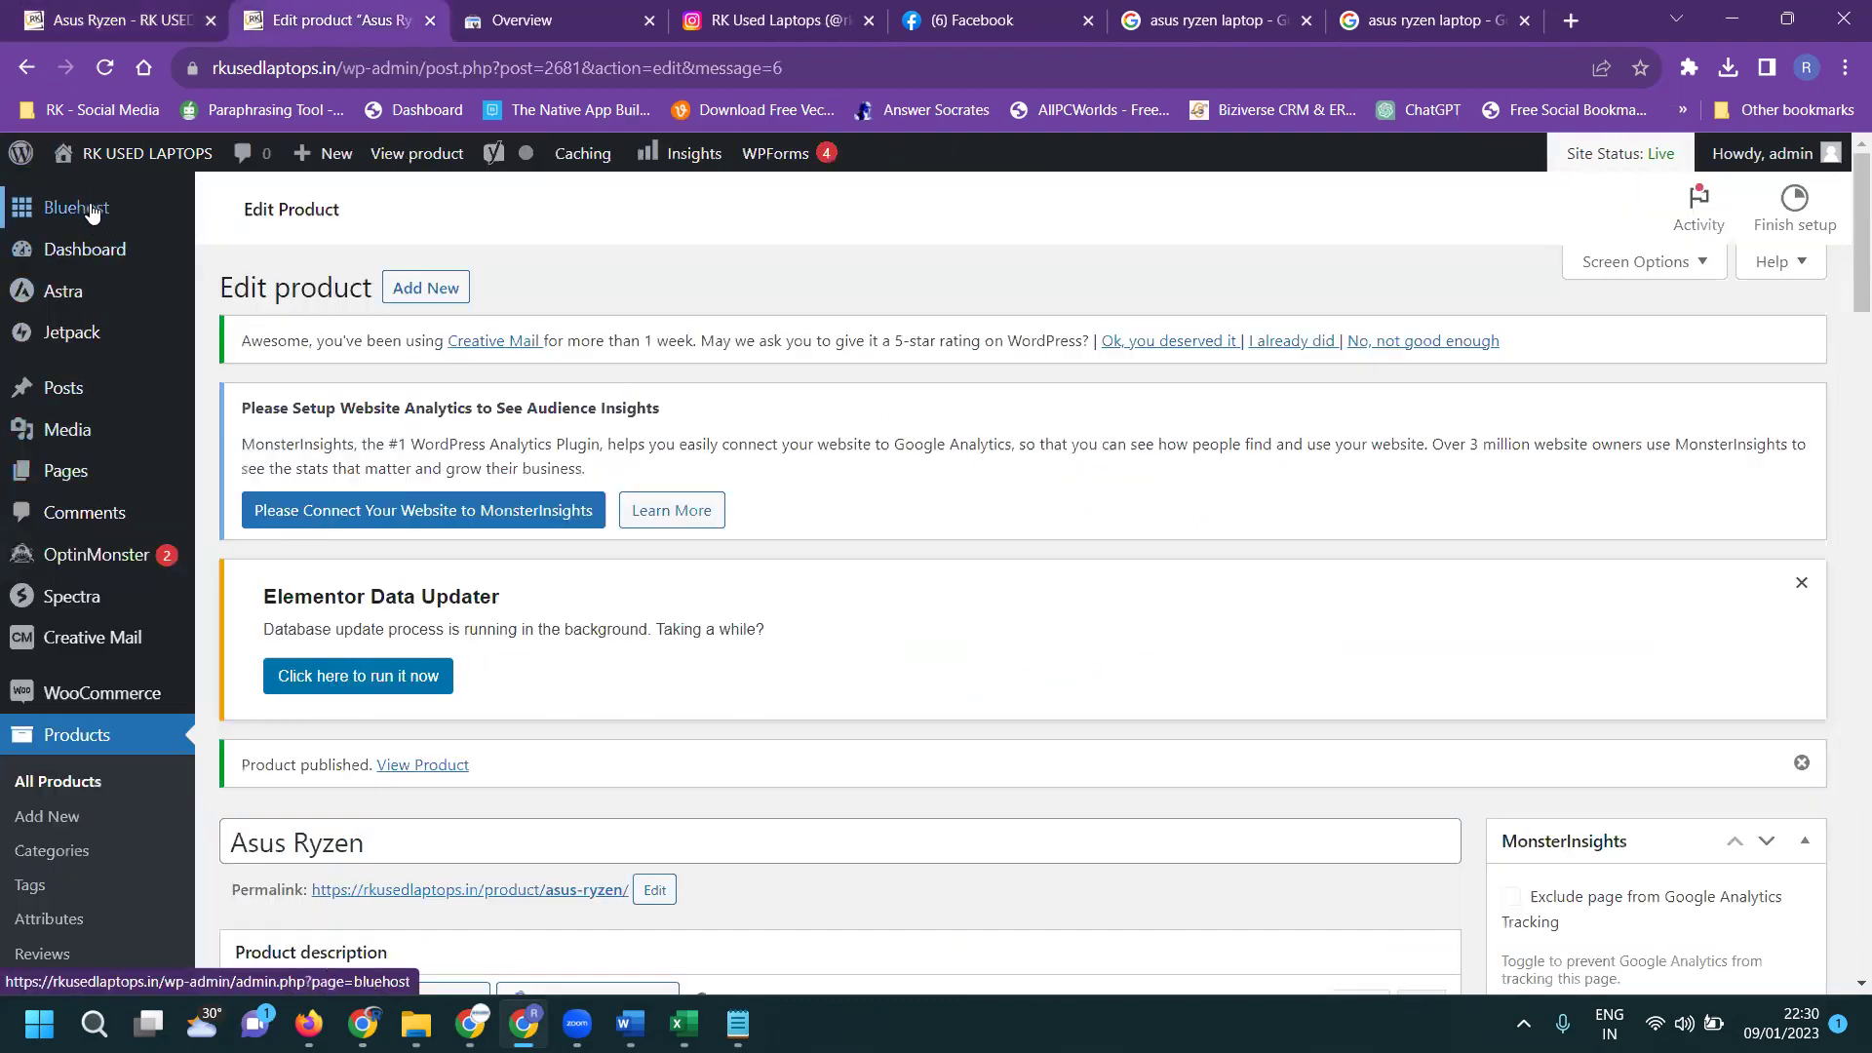
{"action": "mouse_move", "coordinate": [92, 213]}
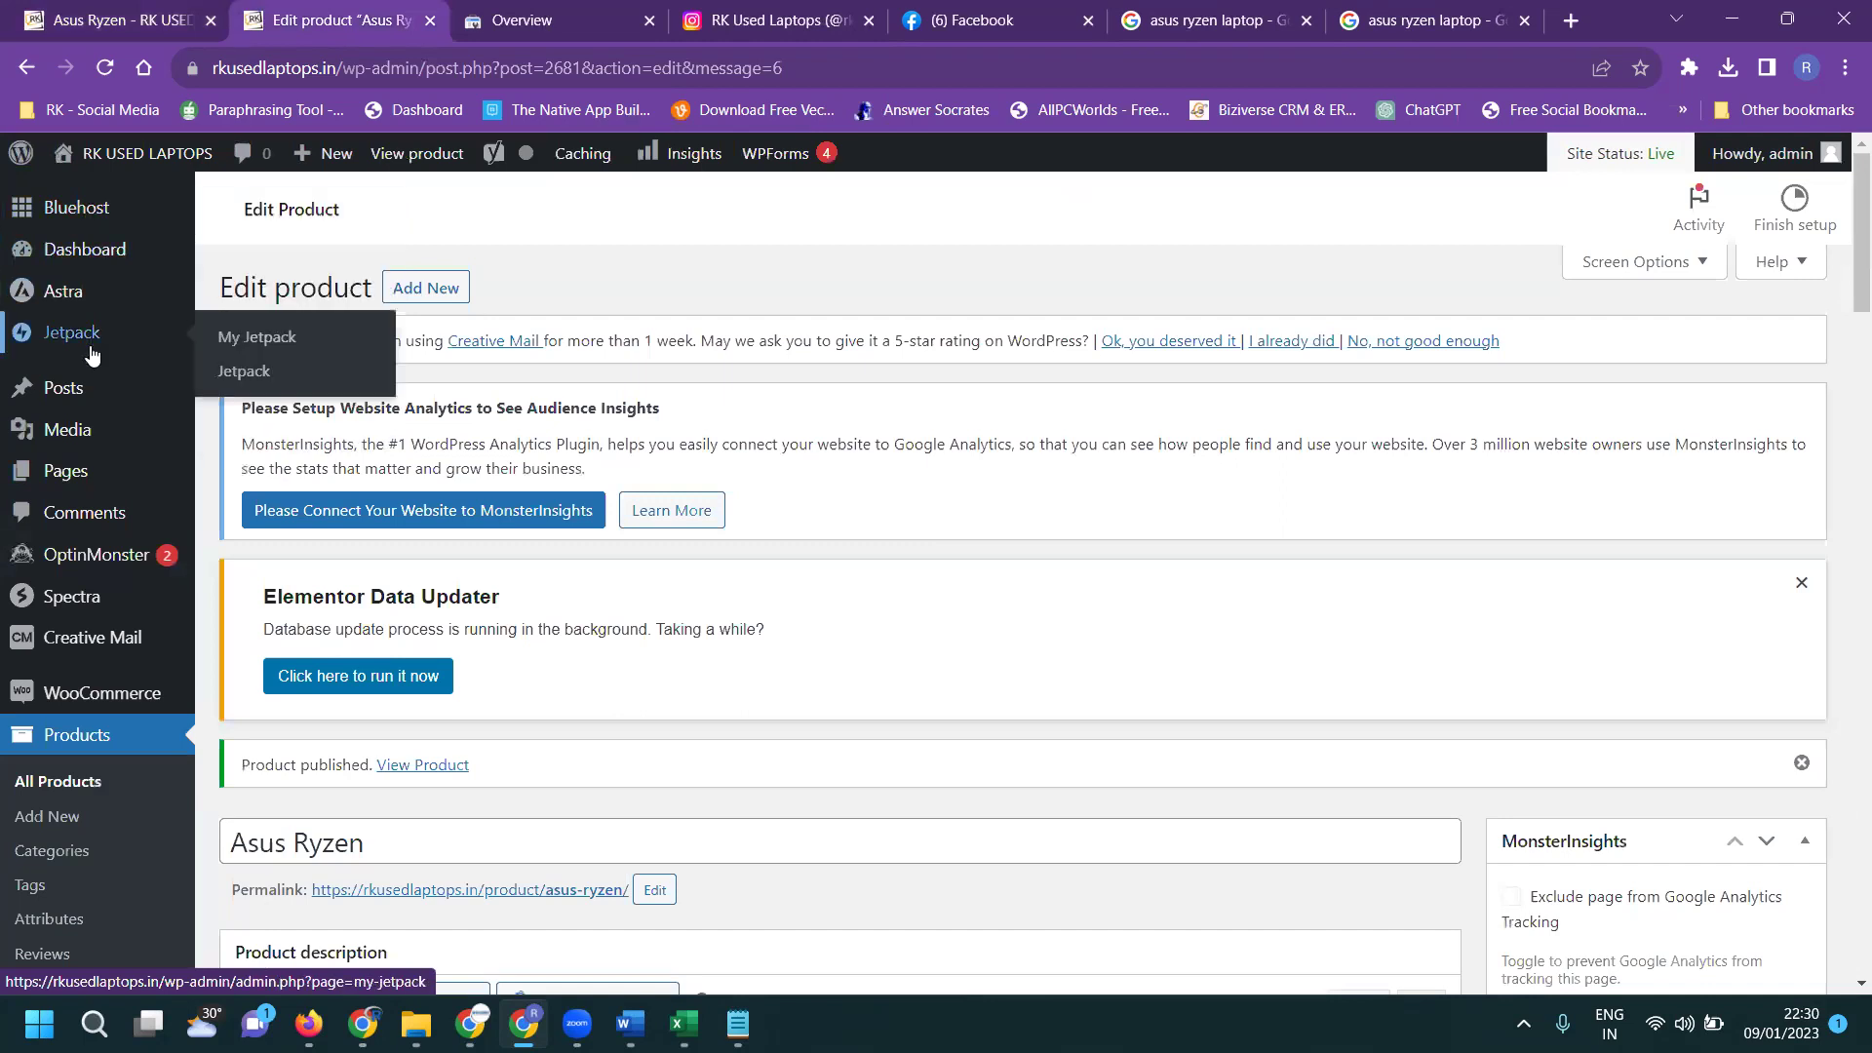
{"action": "mouse_move", "coordinate": [92, 418]}
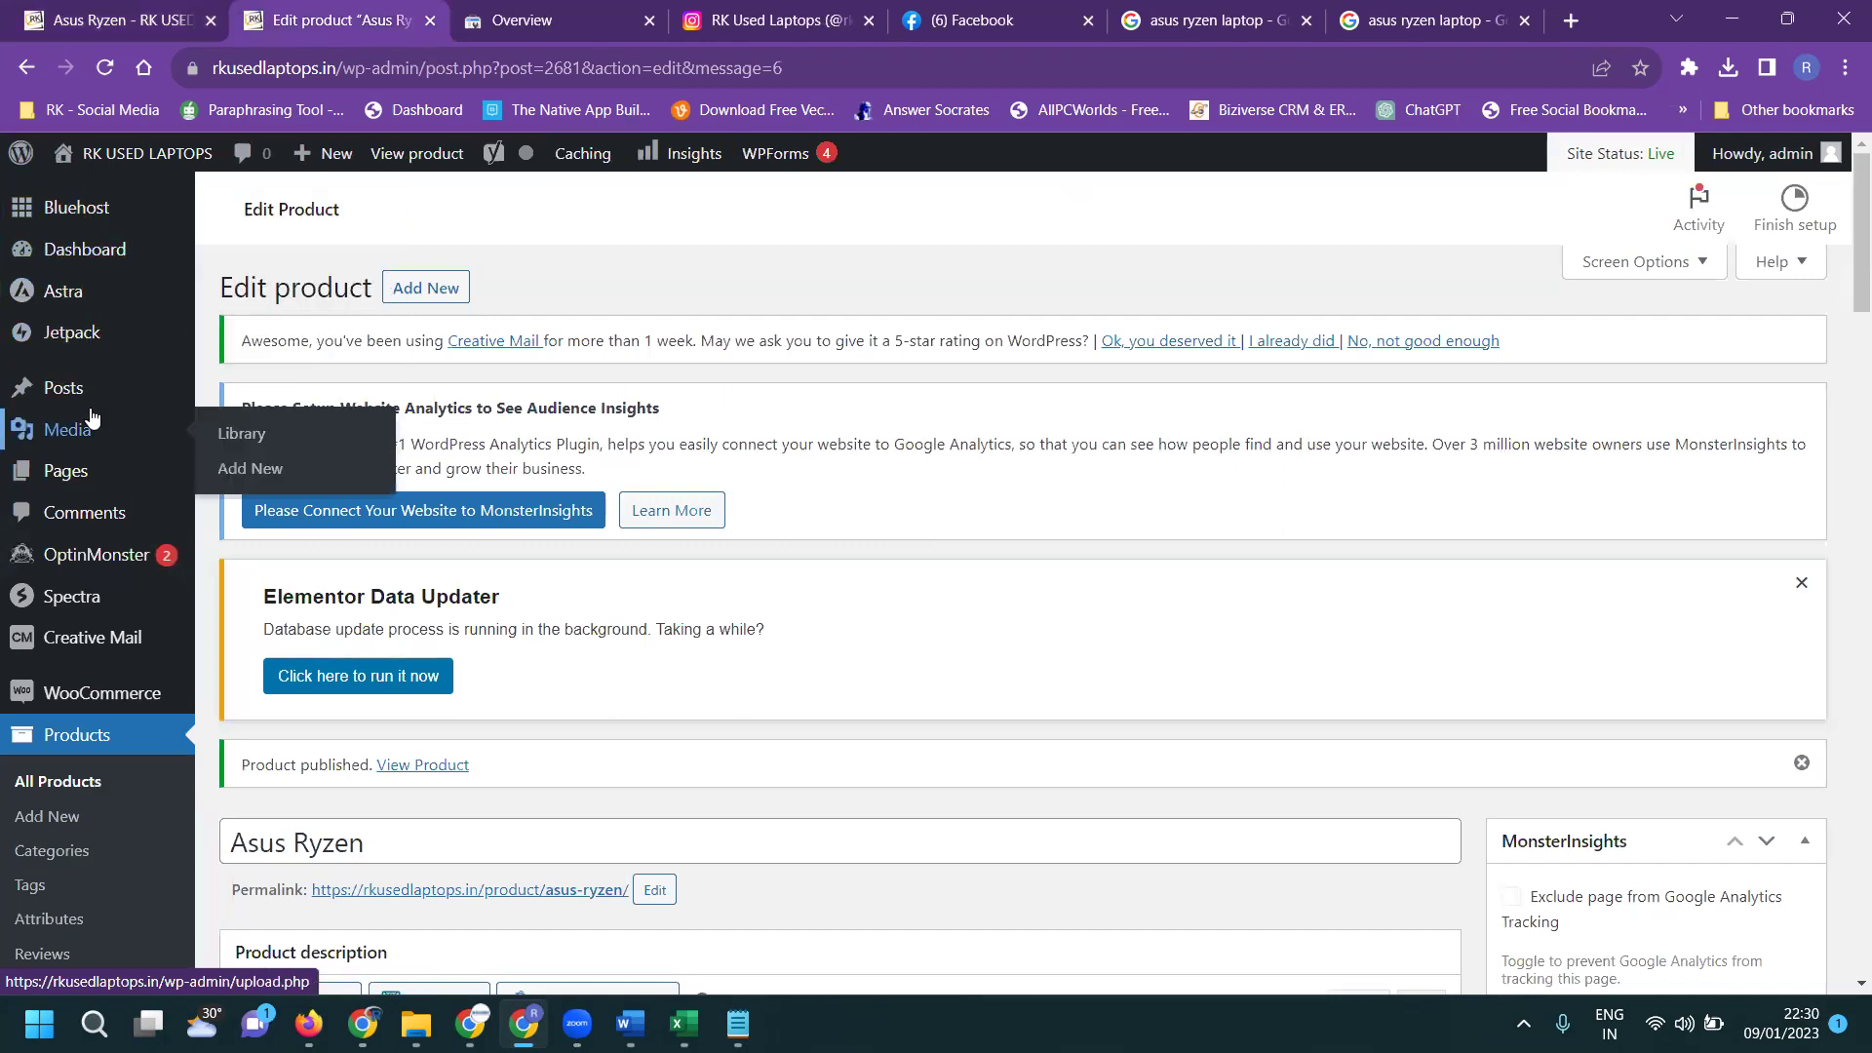
{"action": "mouse_move", "coordinate": [82, 703]}
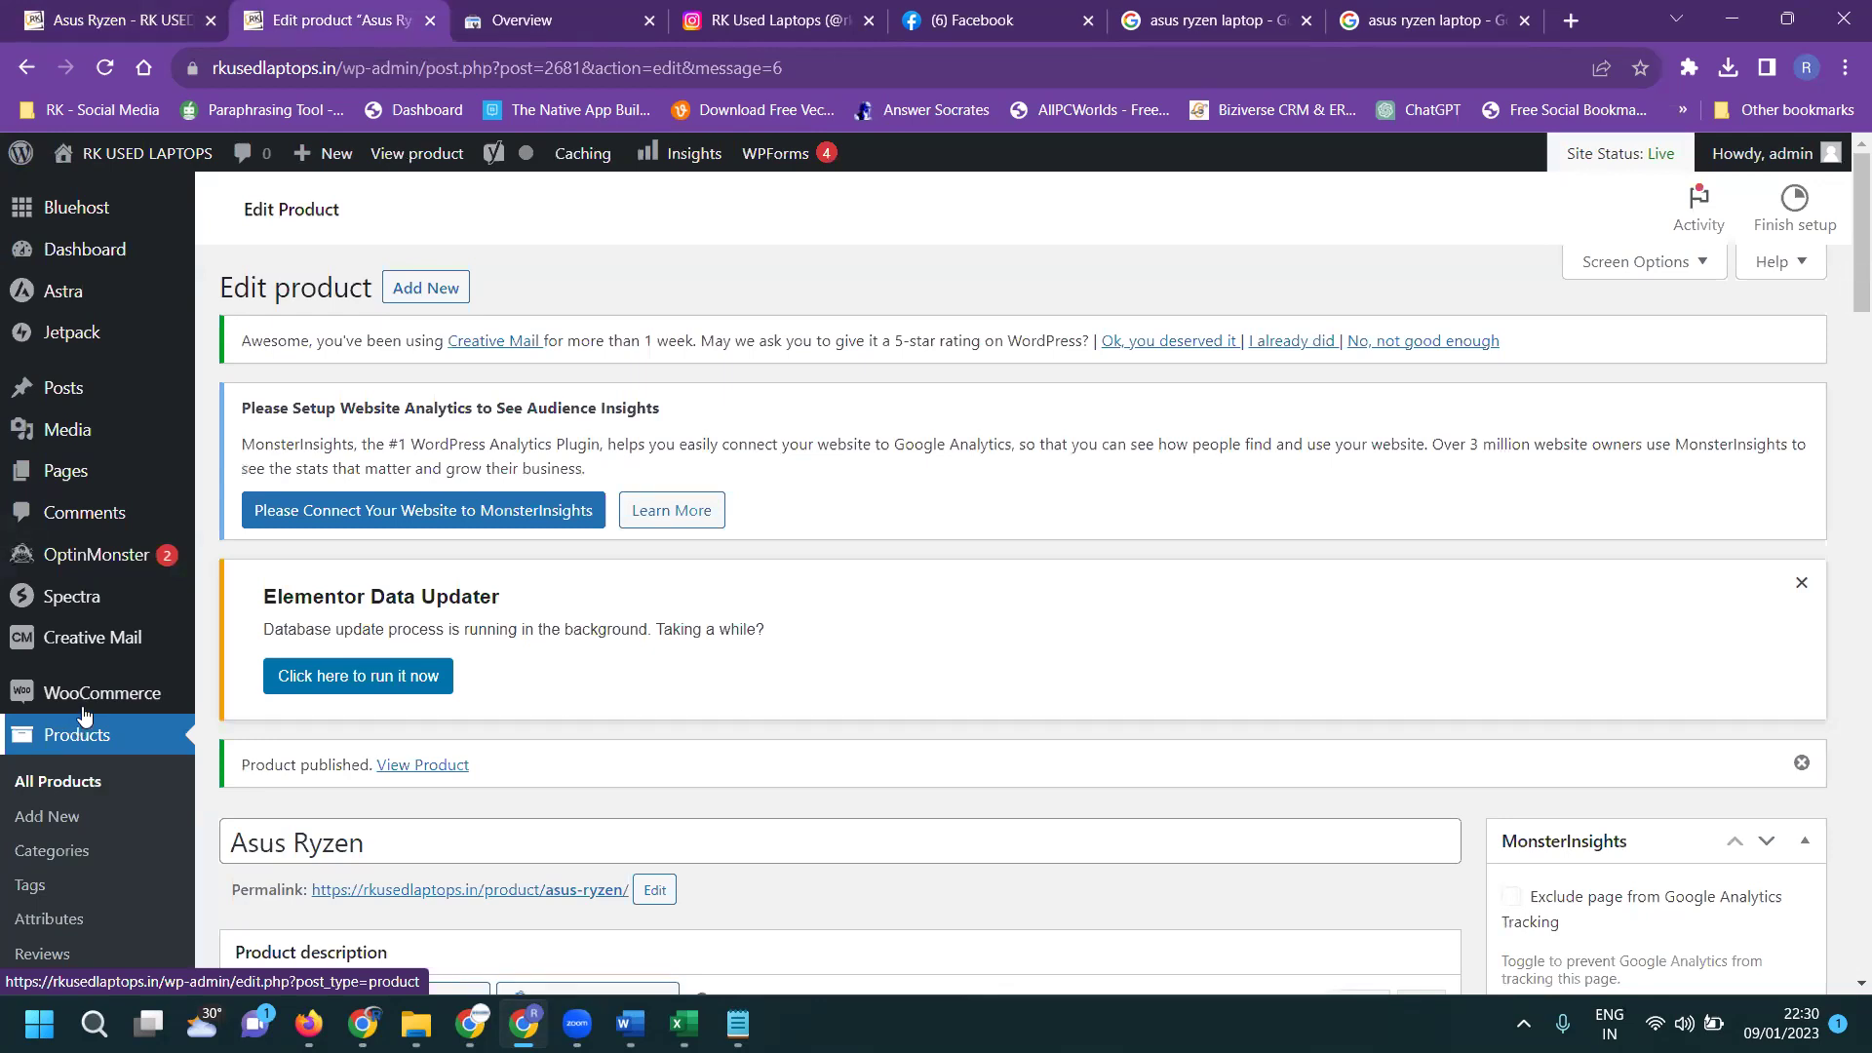
{"action": "scroll", "coordinate": [1405, 603], "scroll_direction": "down", "scroll_amount": 5}
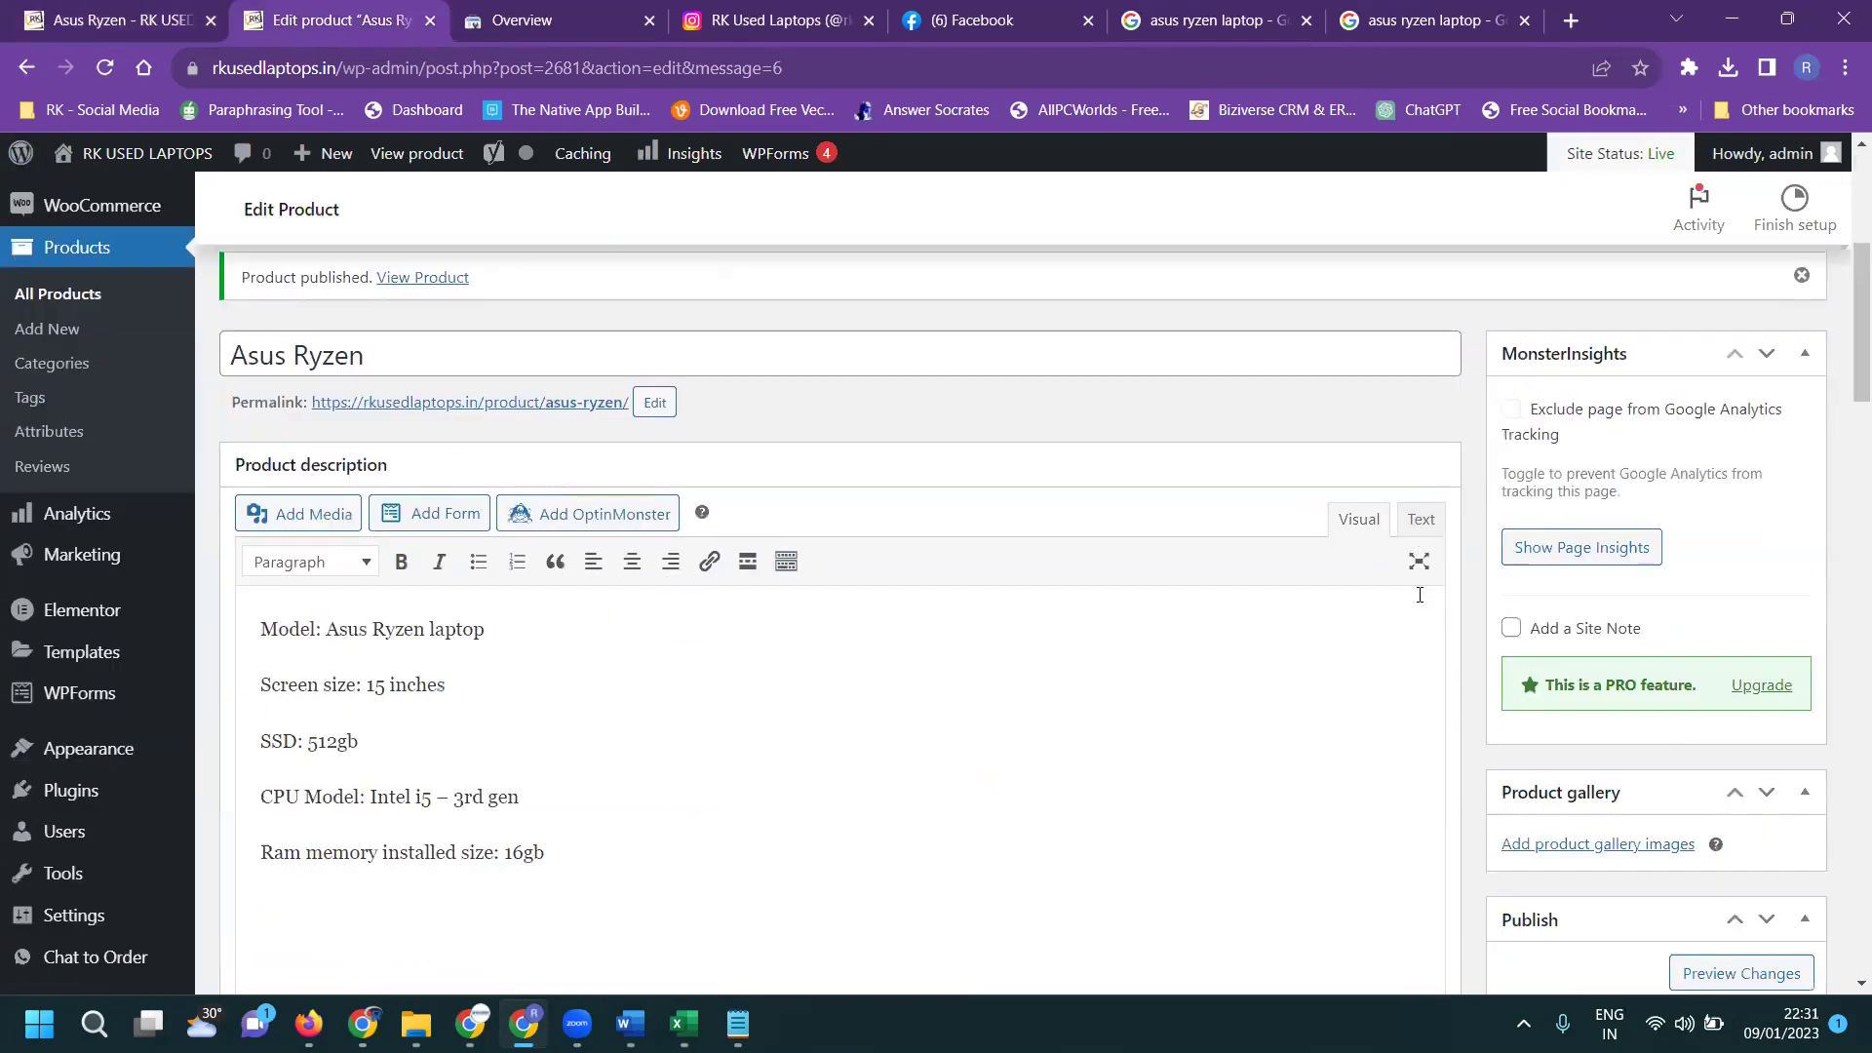
{"action": "scroll", "coordinate": [1420, 595], "scroll_direction": "down", "scroll_amount": 14}
{"action": "scroll", "coordinate": [1510, 588], "scroll_direction": "down", "scroll_amount": 1}
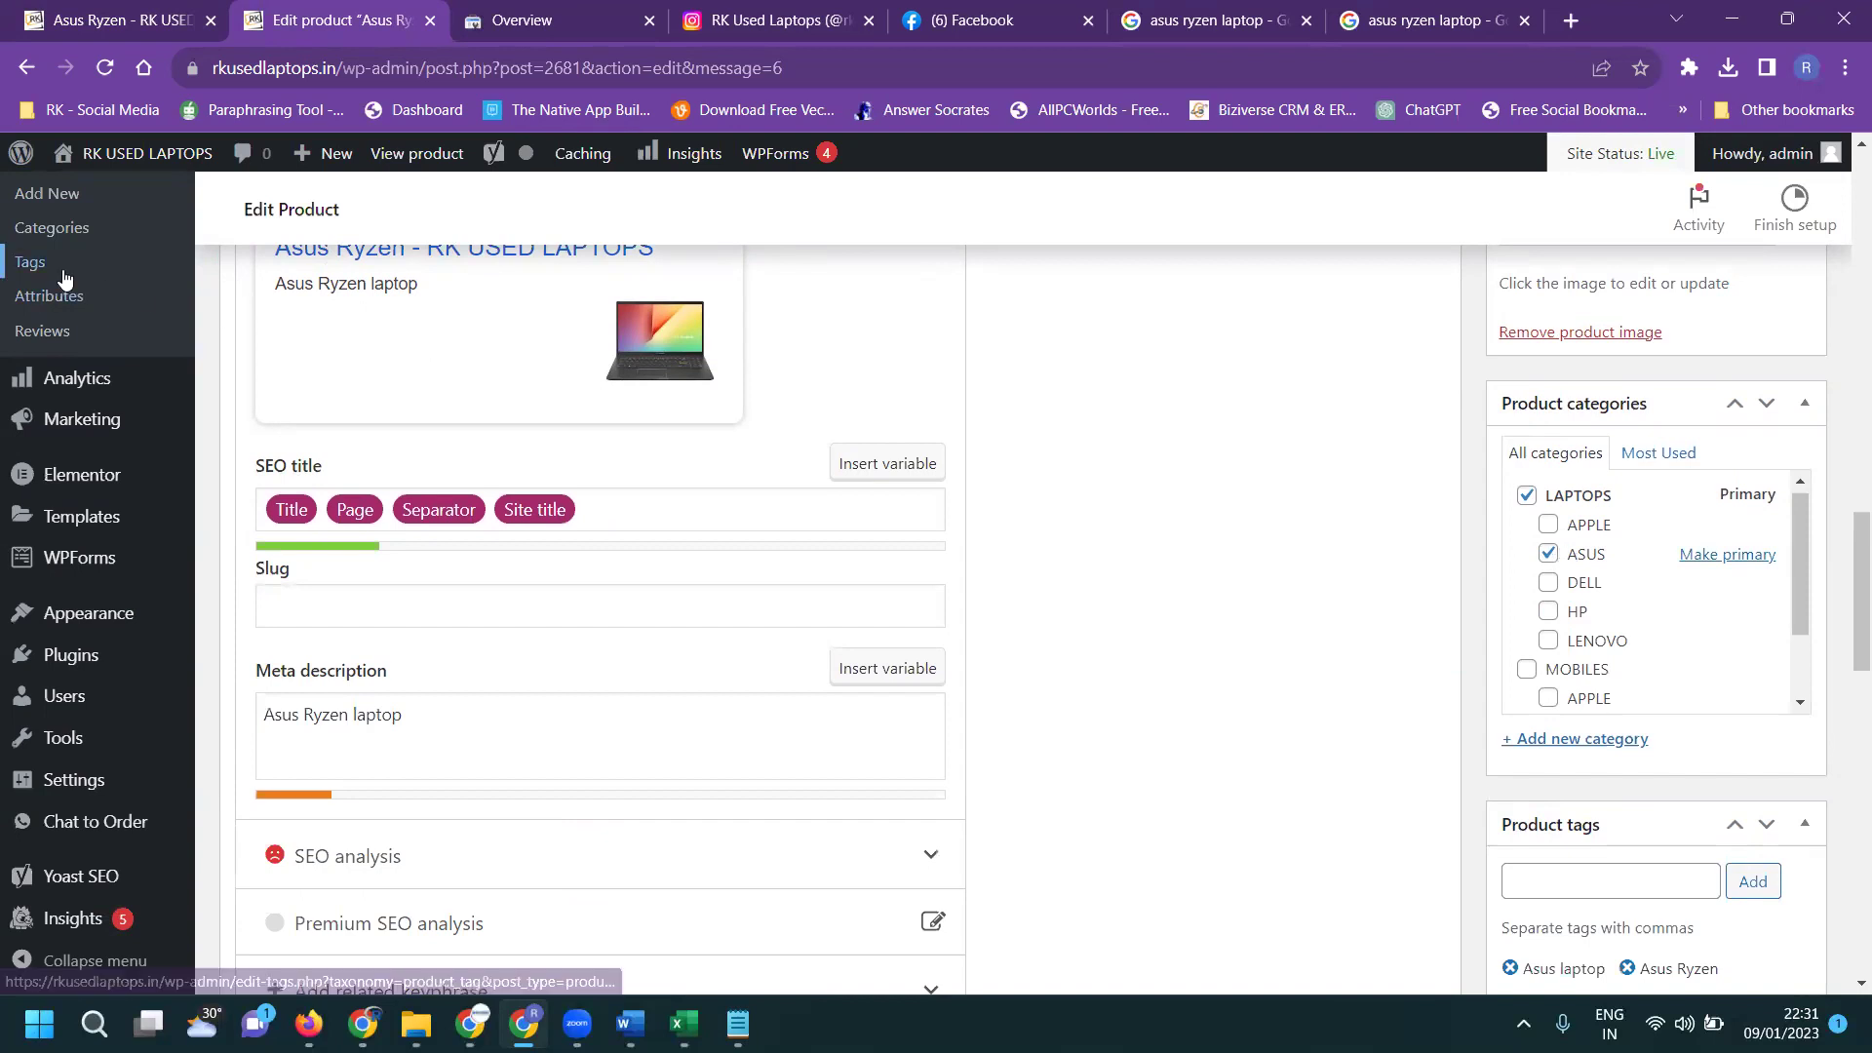
Open the APPLE subcategory of LAPTOPS from the product categories and examine its name, slug and parent category options
{"action": "scroll", "coordinate": [39, 273], "scroll_direction": "up", "scroll_amount": 3}
{"action": "left_click", "coordinate": [78, 475]}
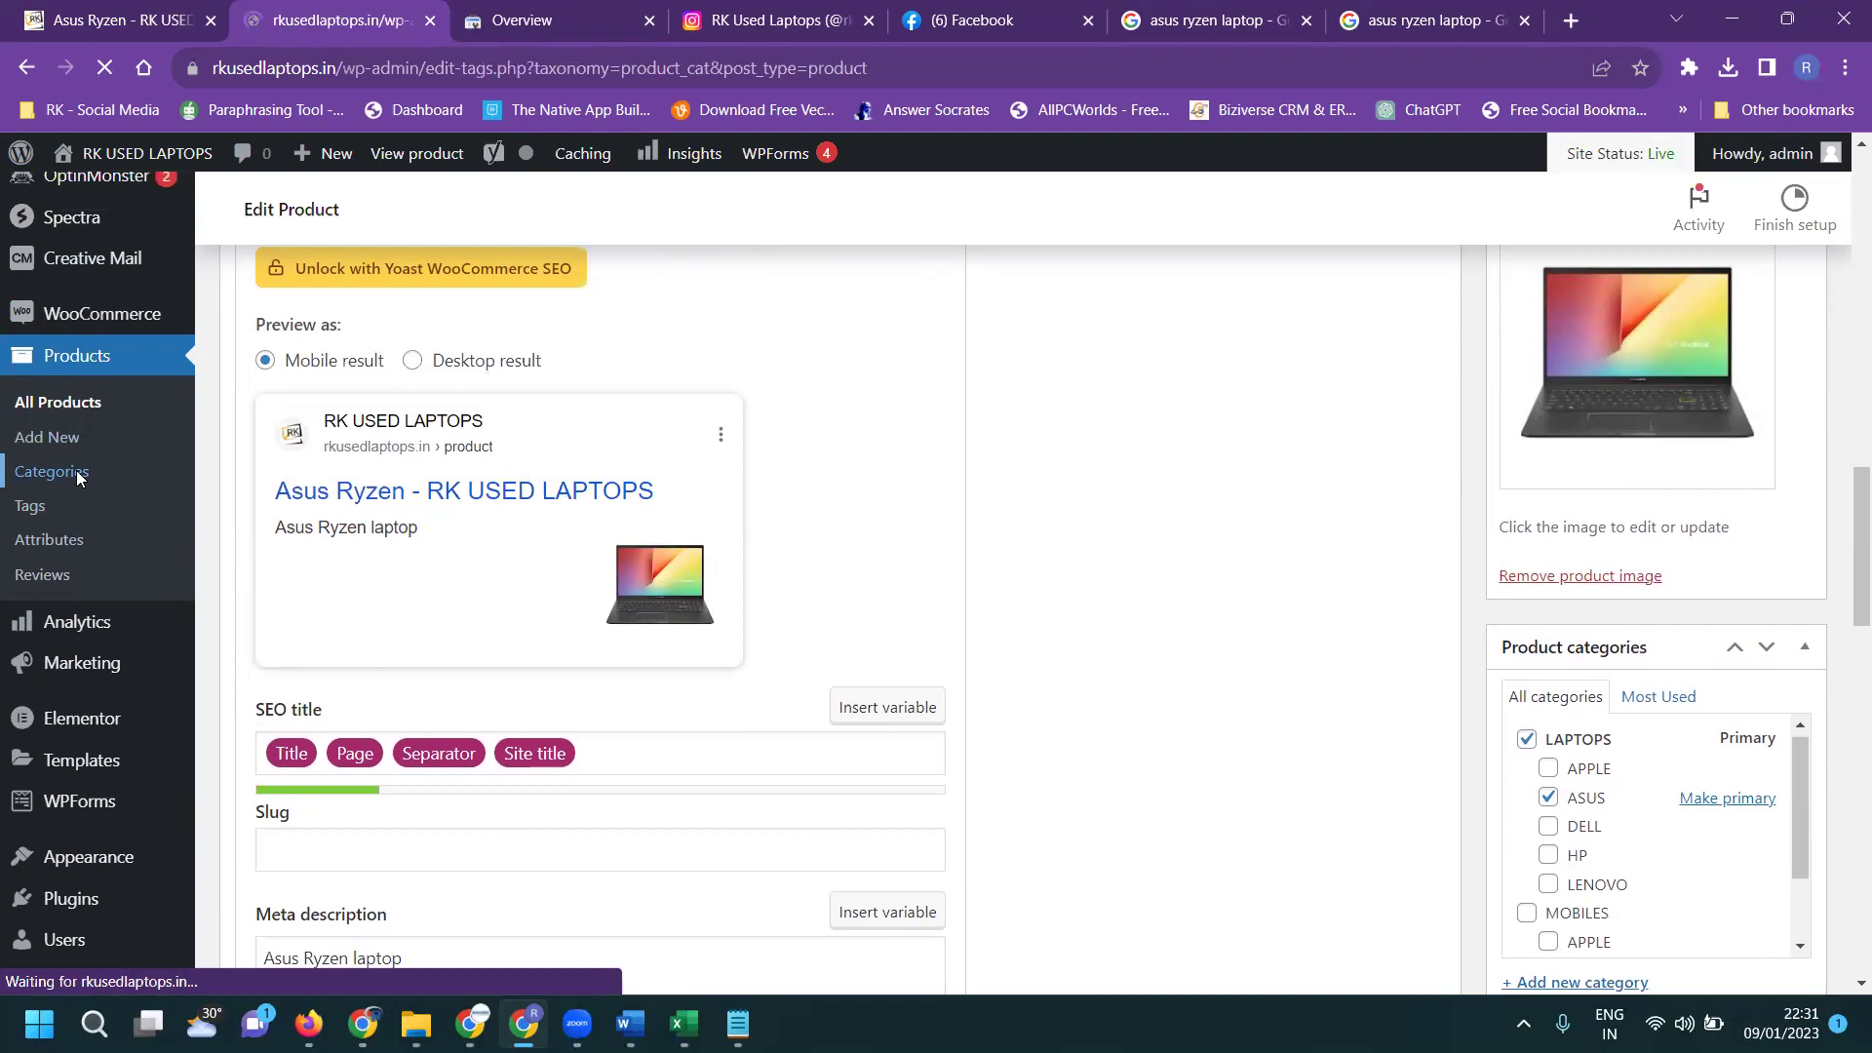
{"action": "scroll", "coordinate": [998, 471], "scroll_direction": "down", "scroll_amount": 5}
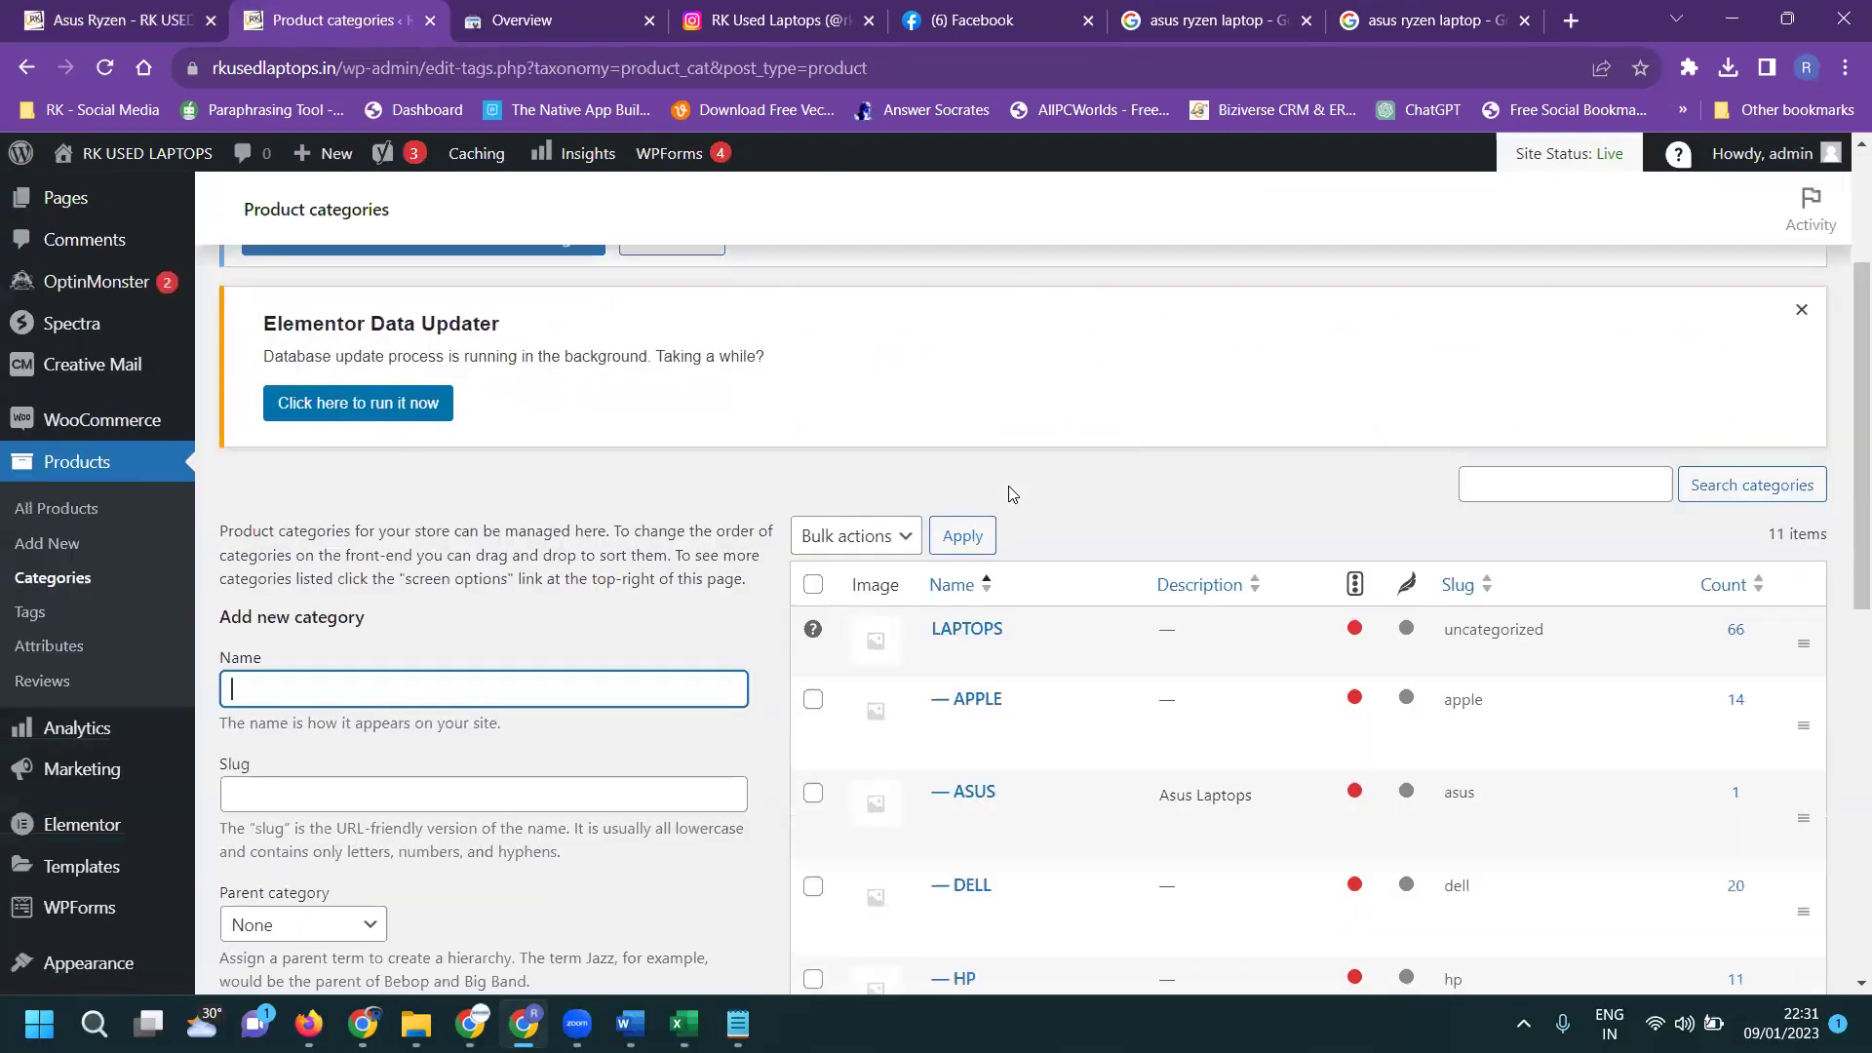
{"action": "left_click", "coordinate": [945, 514]}
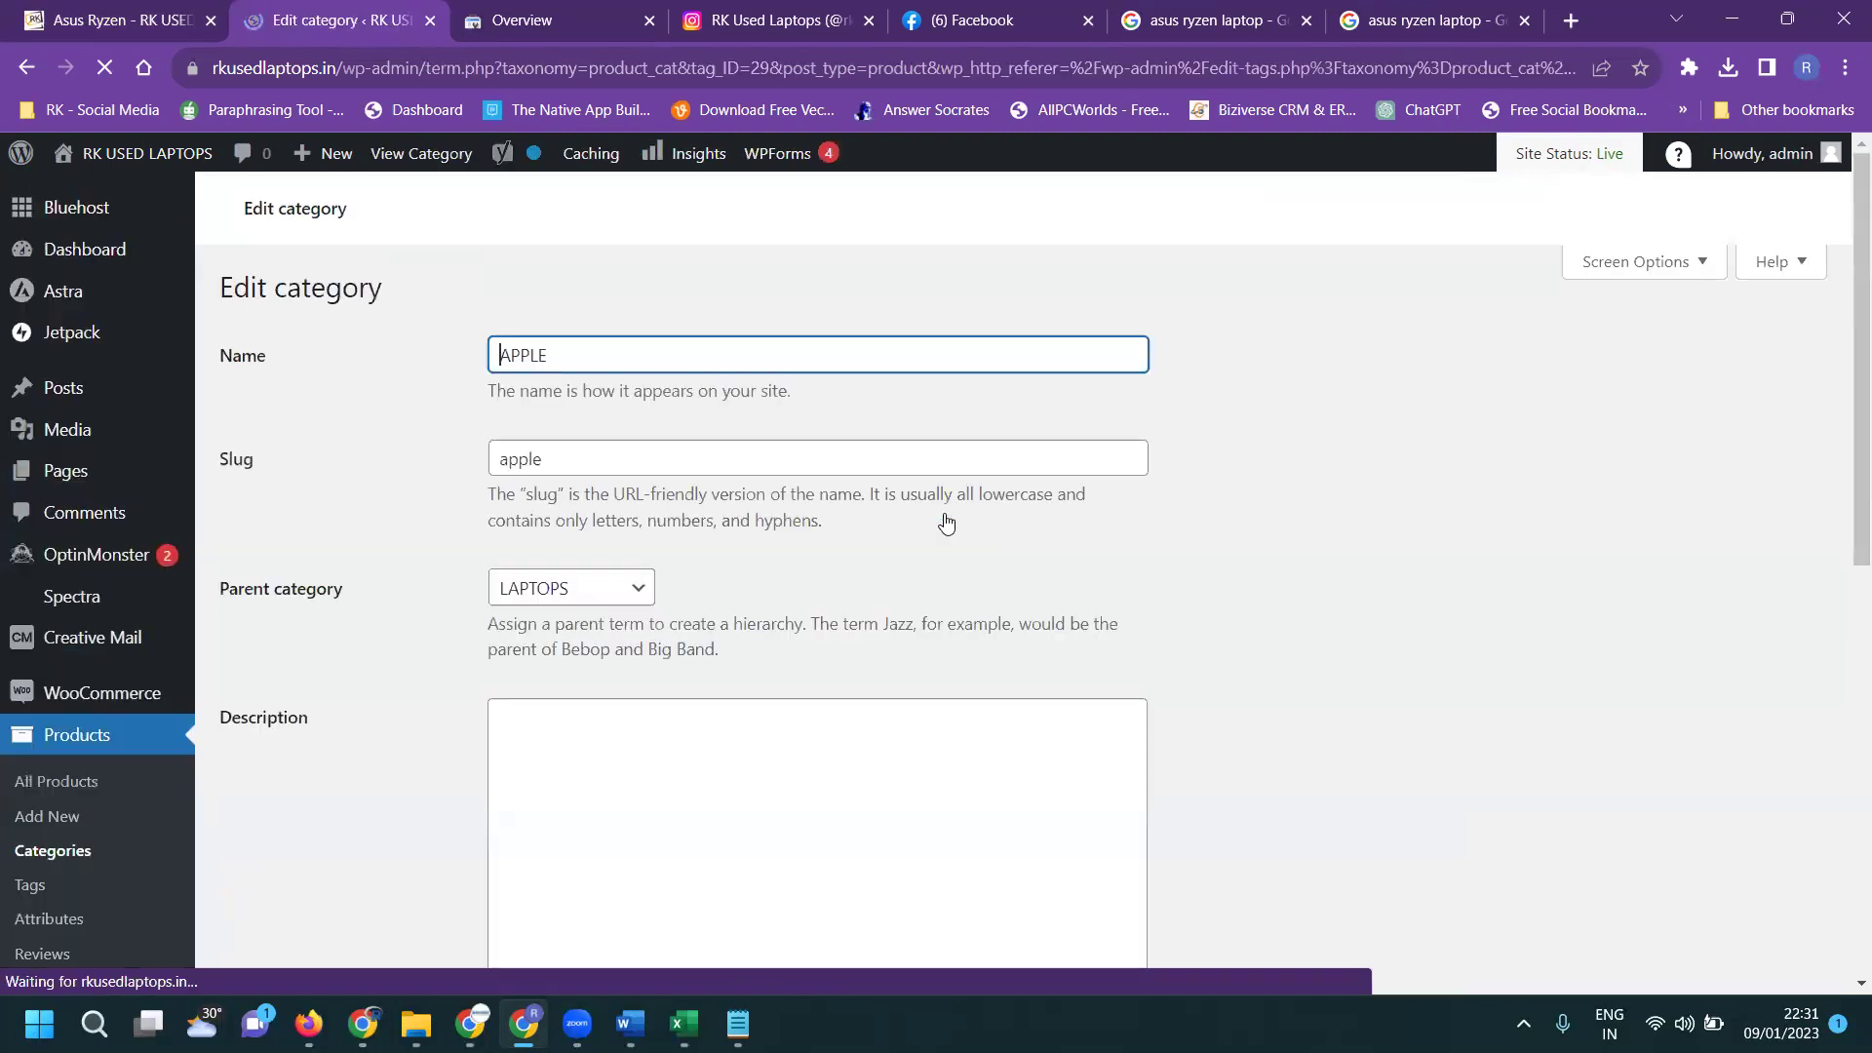
{"action": "scroll", "coordinate": [543, 490], "scroll_direction": "down", "scroll_amount": 3}
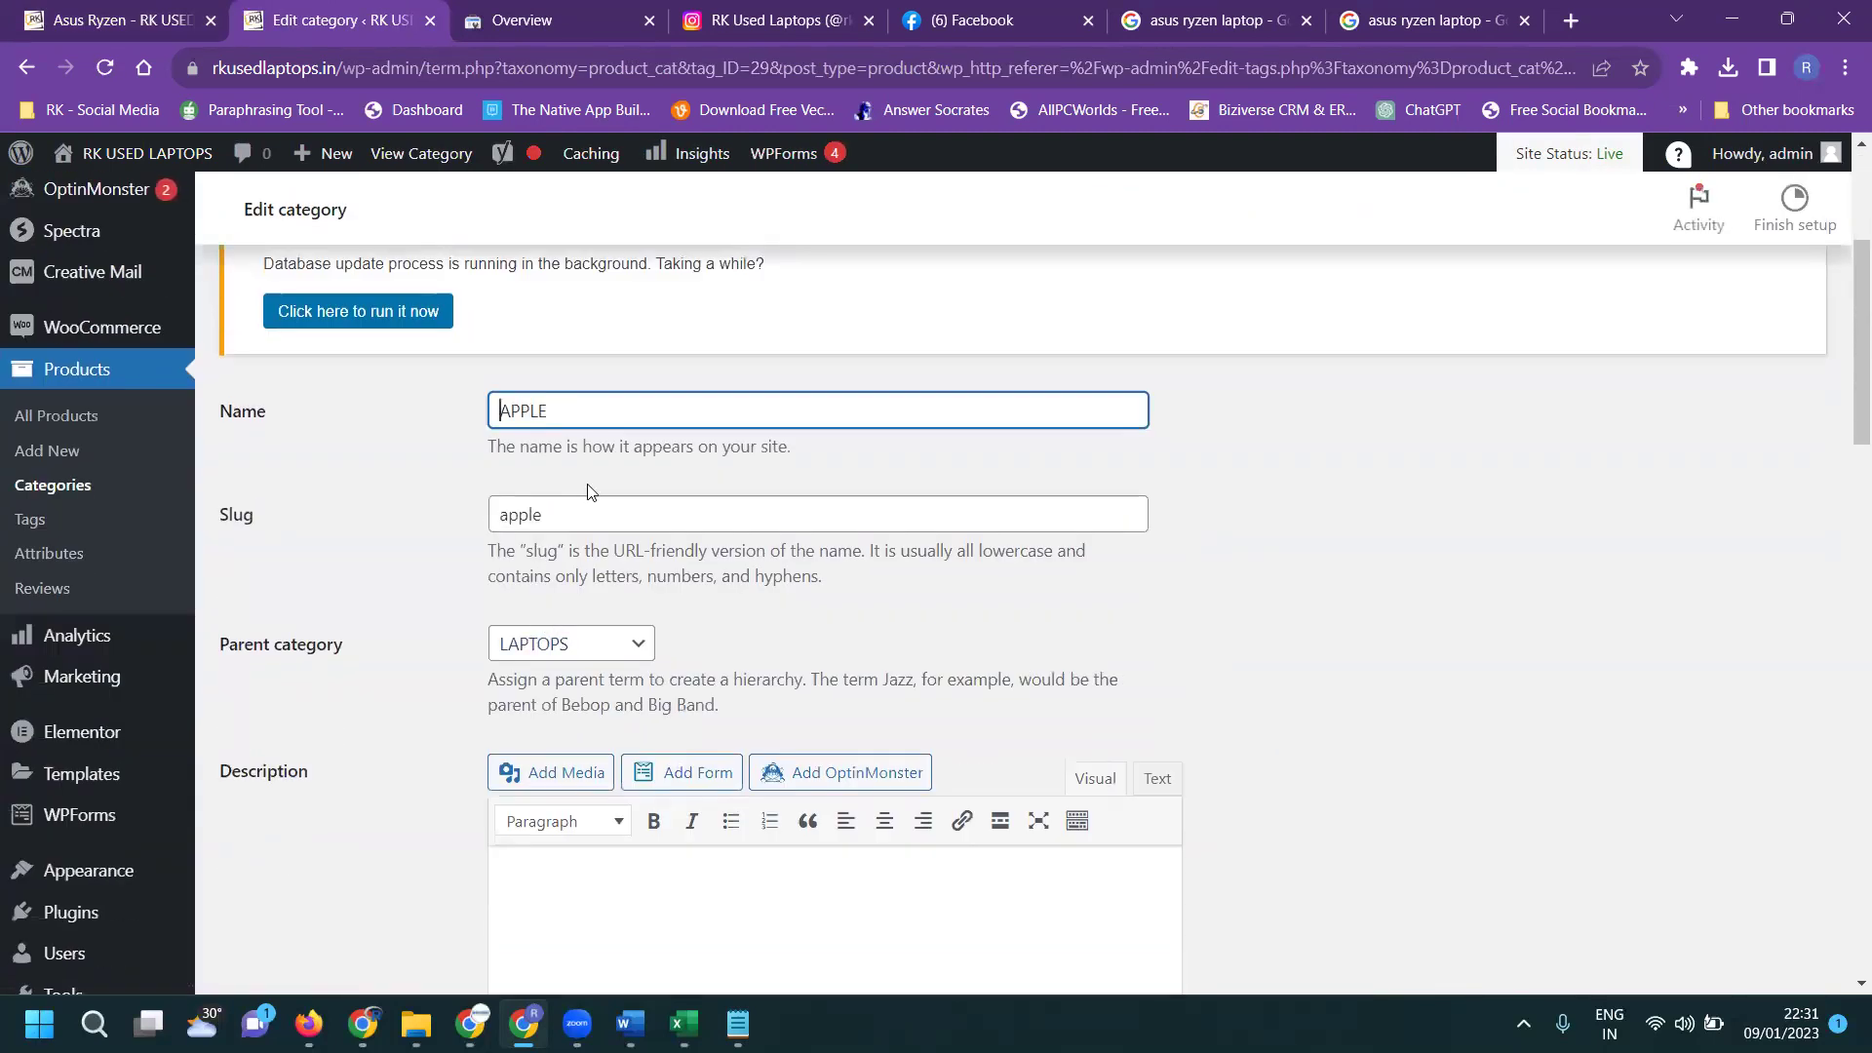
{"action": "left_click", "coordinate": [597, 648]}
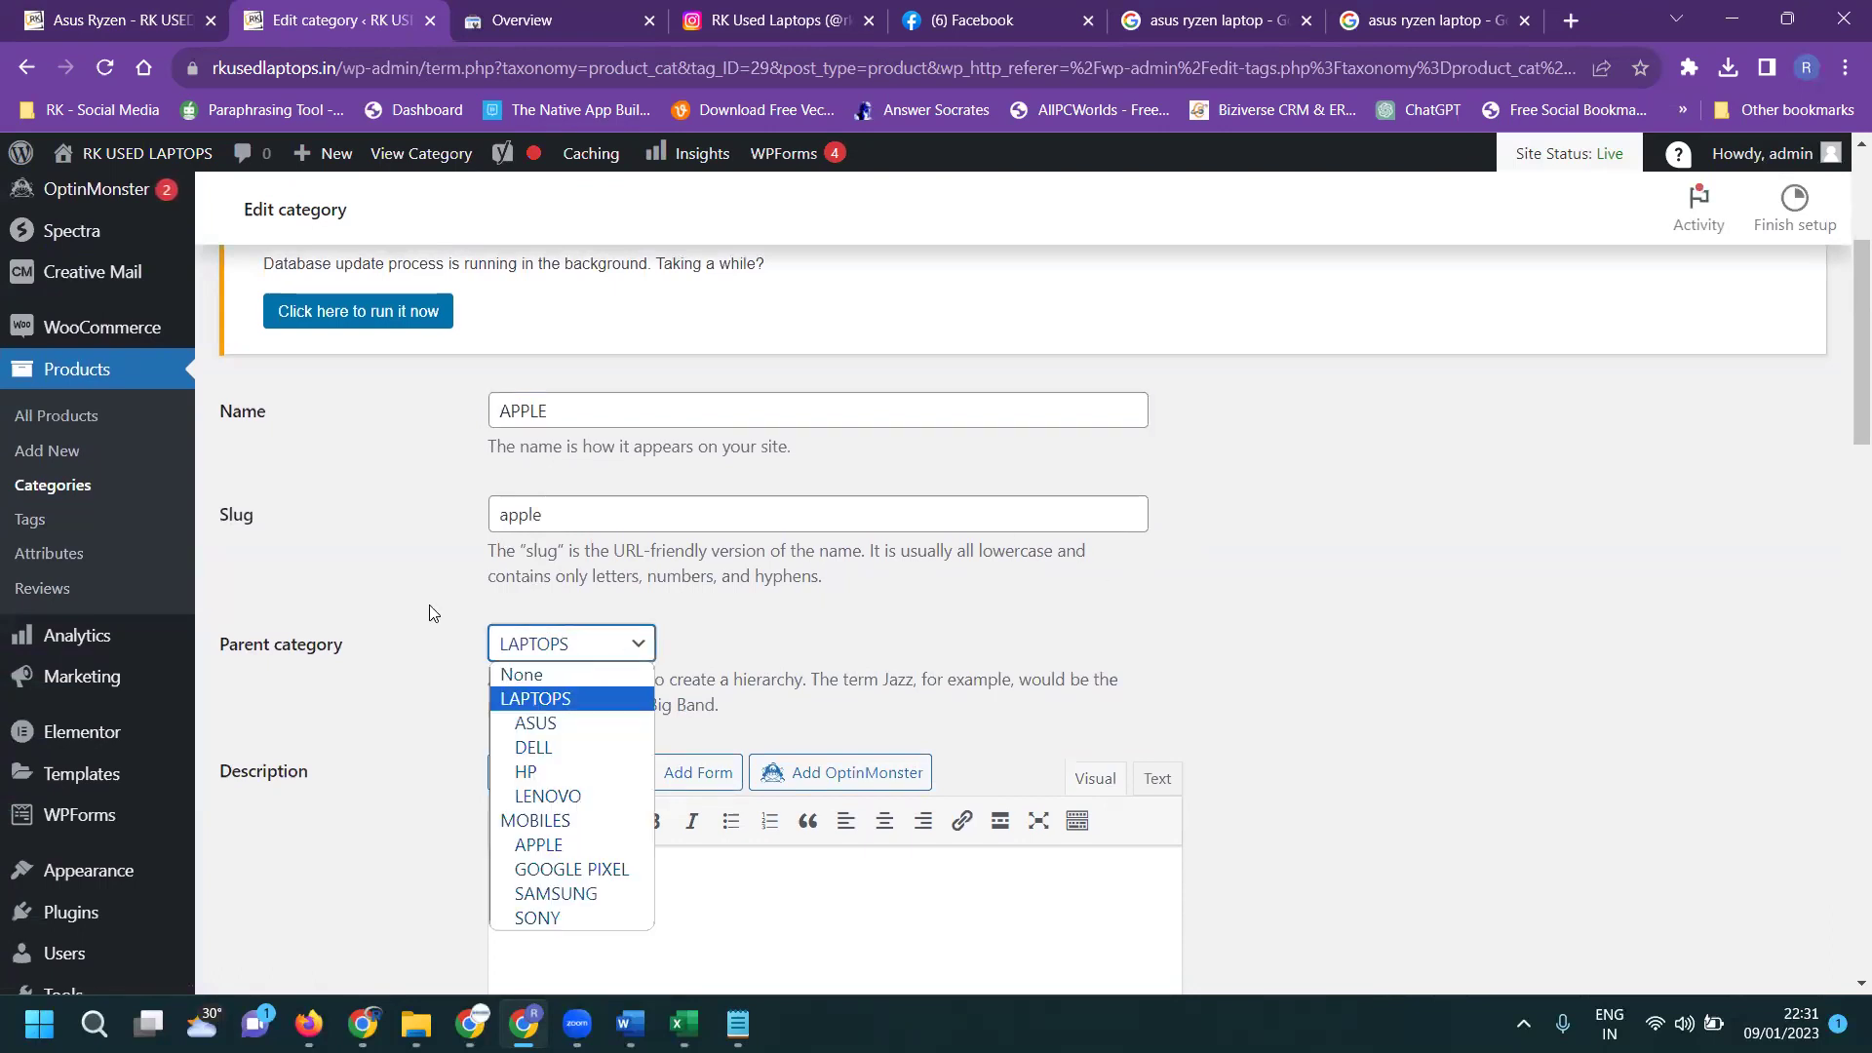
{"action": "left_click", "coordinate": [393, 609]}
{"action": "scroll", "coordinate": [397, 610], "scroll_direction": "down", "scroll_amount": 1}
{"action": "scroll", "coordinate": [331, 607], "scroll_direction": "up", "scroll_amount": 3}
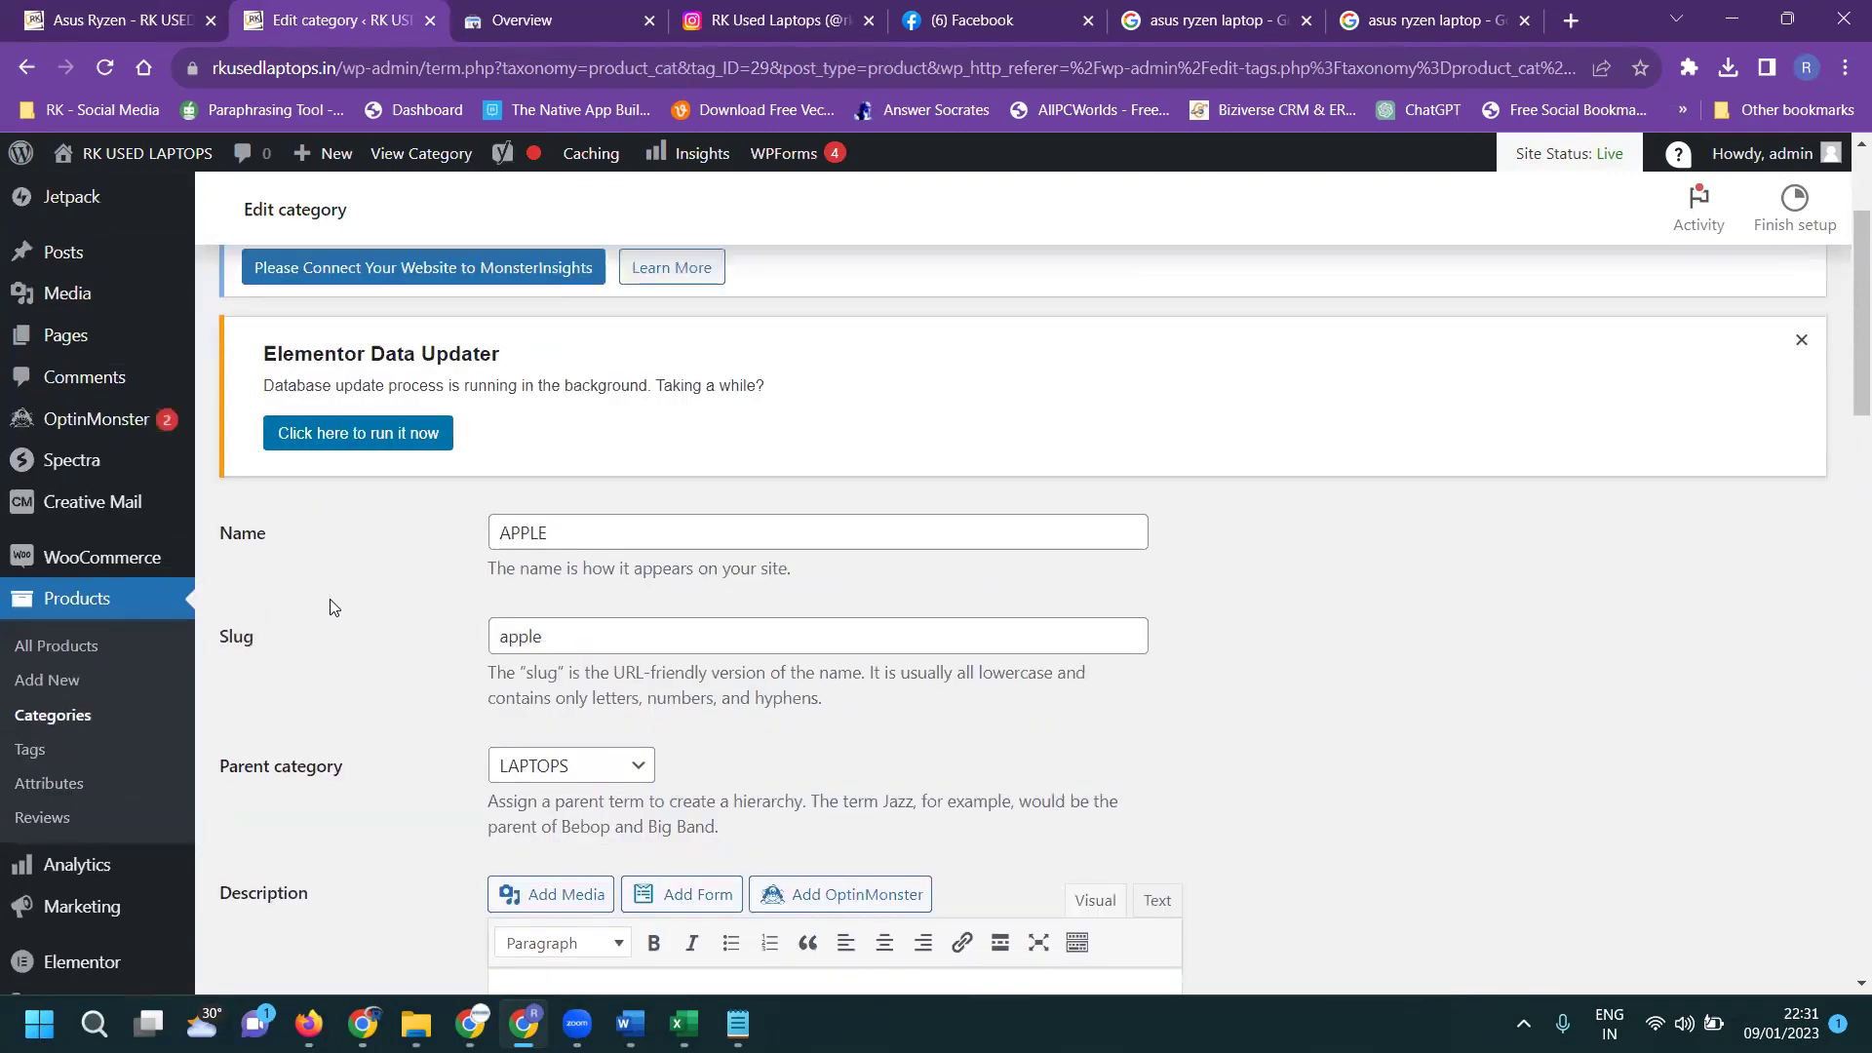
Open the list of all products in the store
{"action": "left_click", "coordinate": [67, 655]}
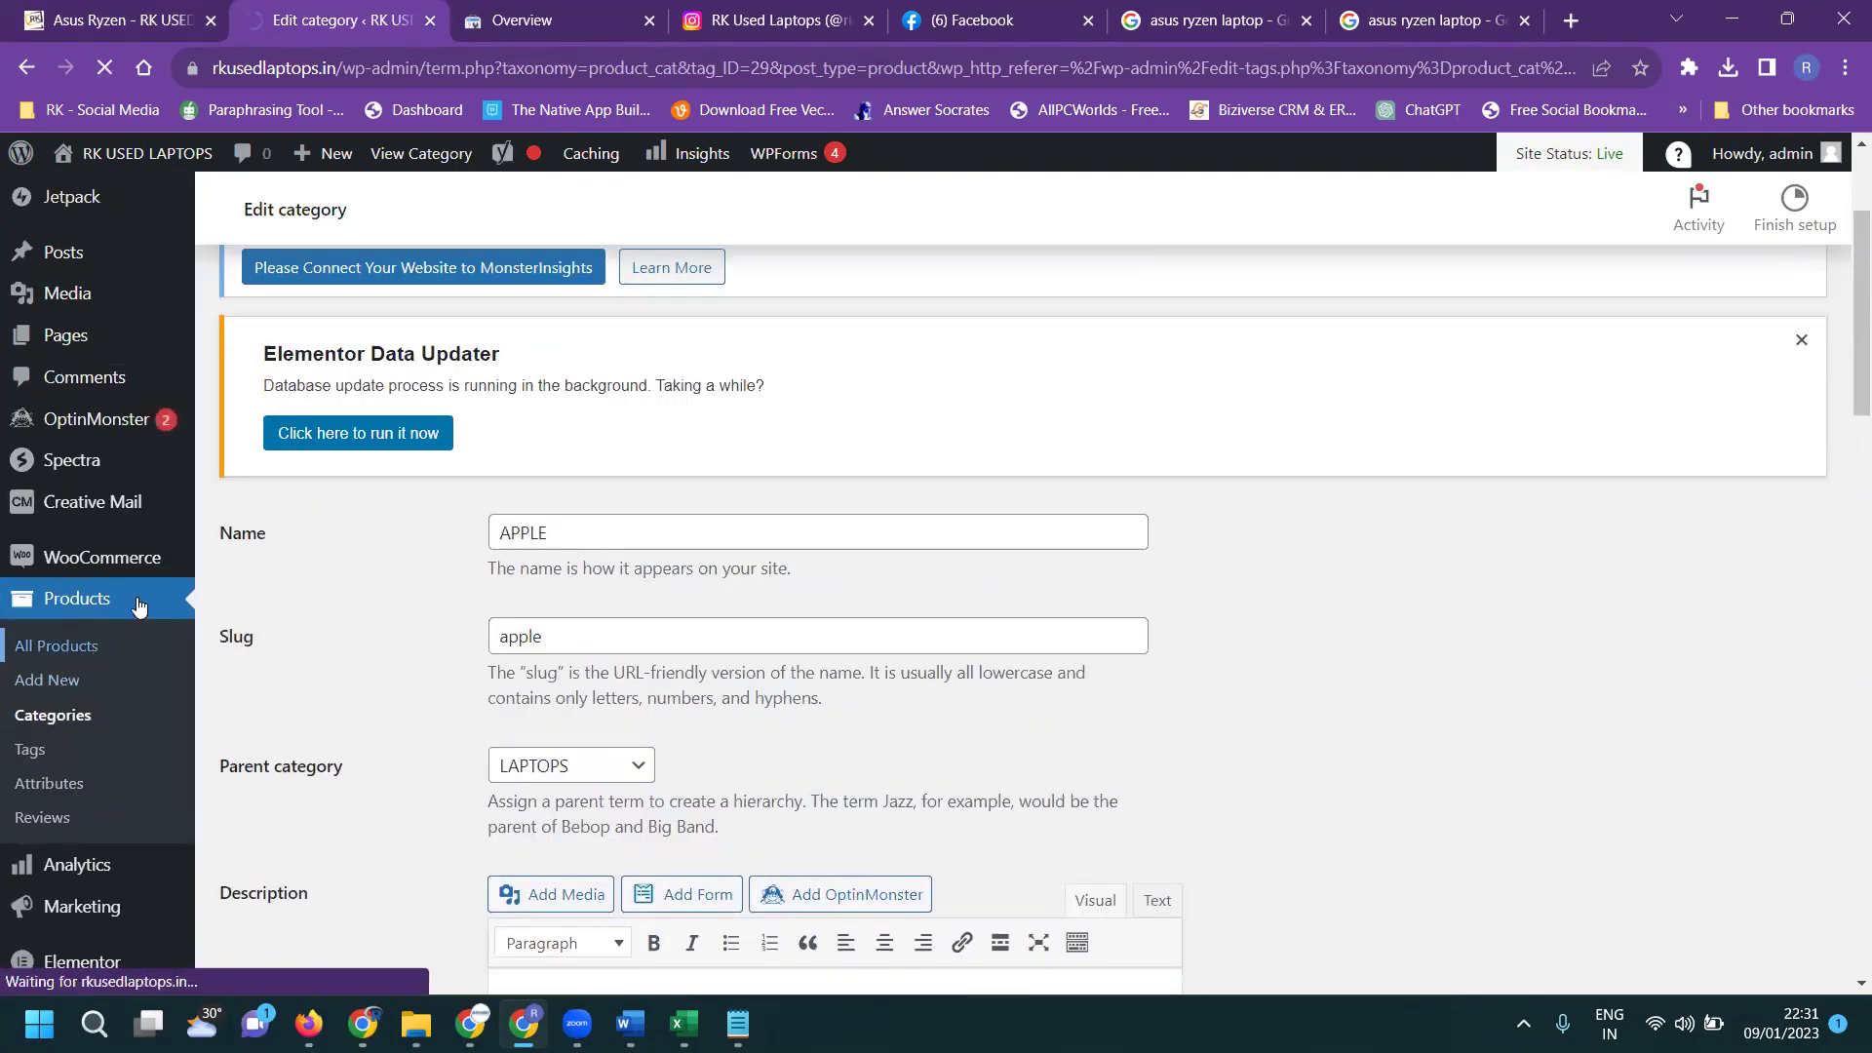